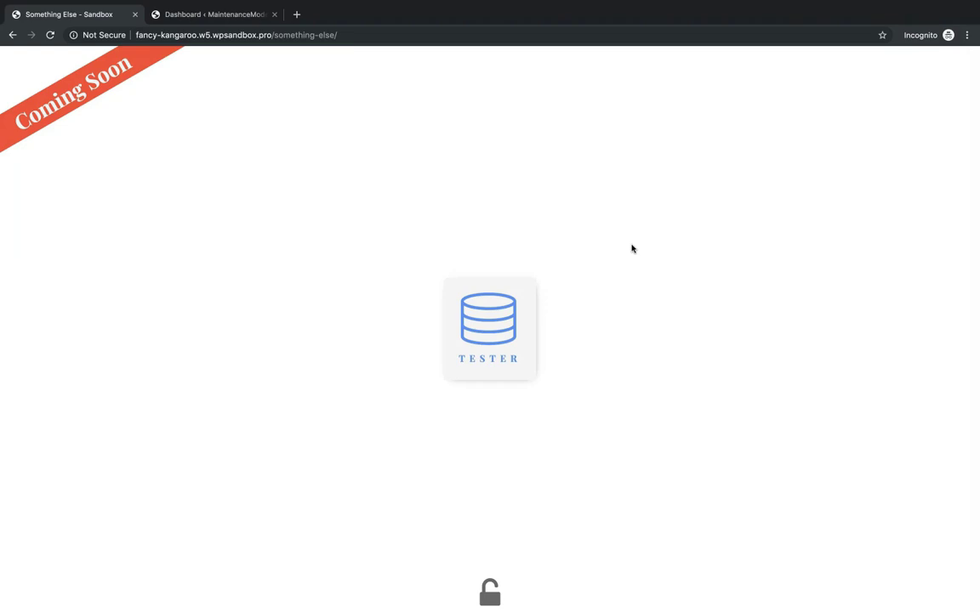
- Reveal the login form by clicking the padlock at the bottom of the coming-soon page
{"action": "left_click", "coordinate": [490, 592]}
- Switch to the admin Dashboard and open Main Template from Oxygen's Templates list
{"action": "left_click", "coordinate": [237, 14]}
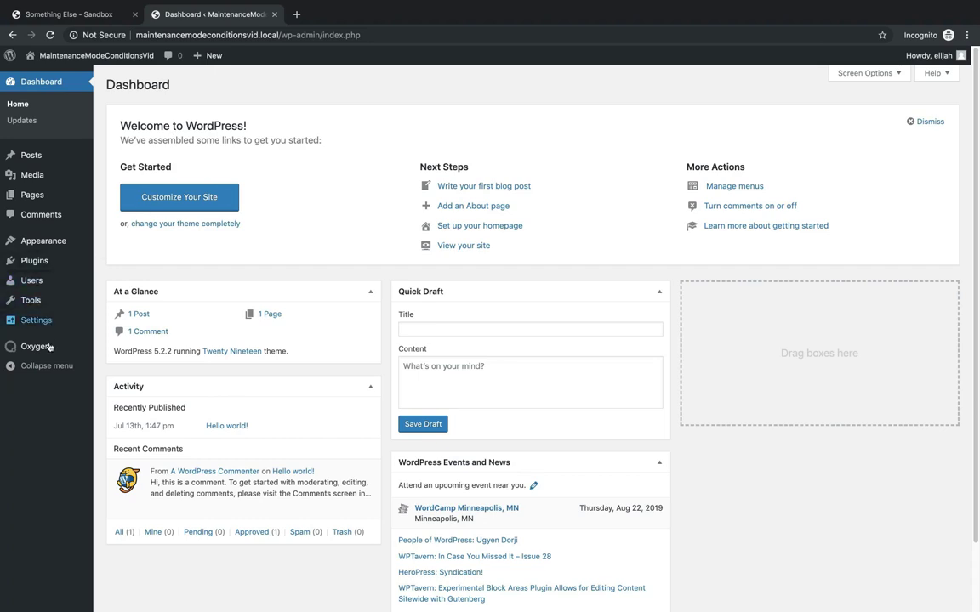
{"action": "mouse_move", "coordinate": [39, 346]}
{"action": "left_click", "coordinate": [116, 374]}
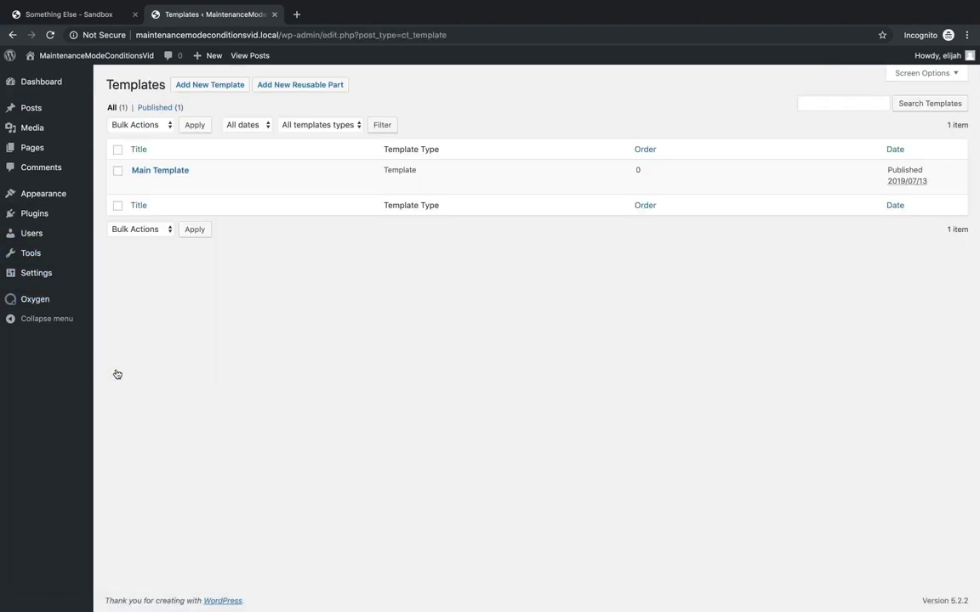
{"action": "left_click", "coordinate": [174, 170]}
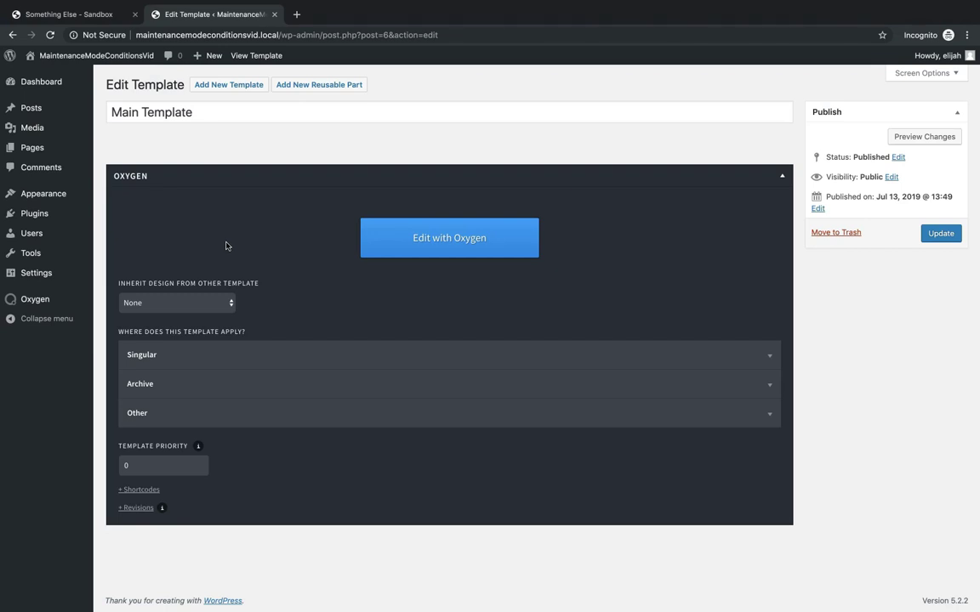
- Launch Main Template in the Oxygen visual editor and show the Structure panel
{"action": "left_click", "coordinate": [425, 246]}
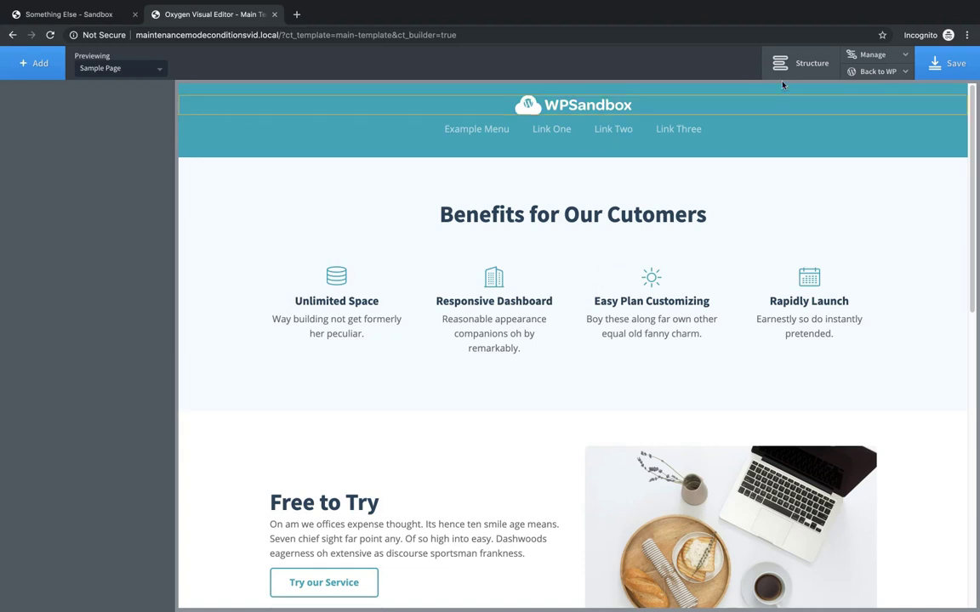
{"action": "left_click", "coordinate": [805, 60]}
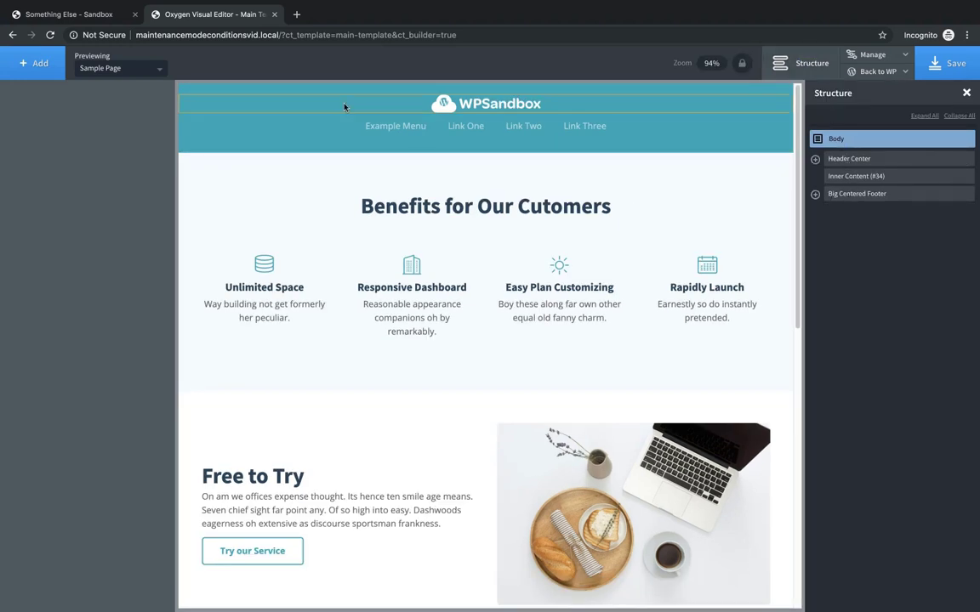
- Add Div (#35) and nest Header Center, Inner Content (#34) and Big Centered Footer inside it
{"action": "left_click", "coordinate": [40, 66]}
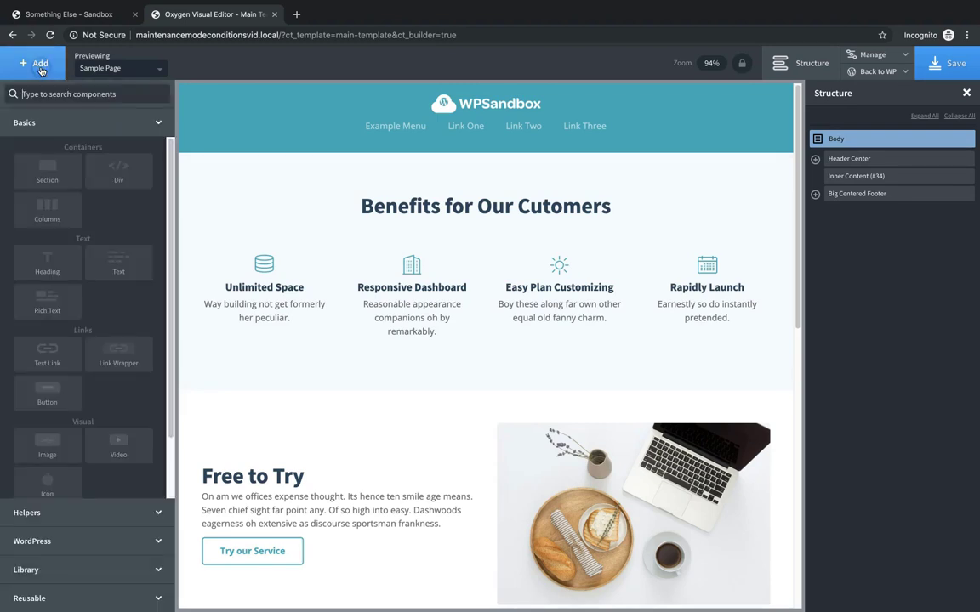
{"action": "left_click", "coordinate": [123, 183]}
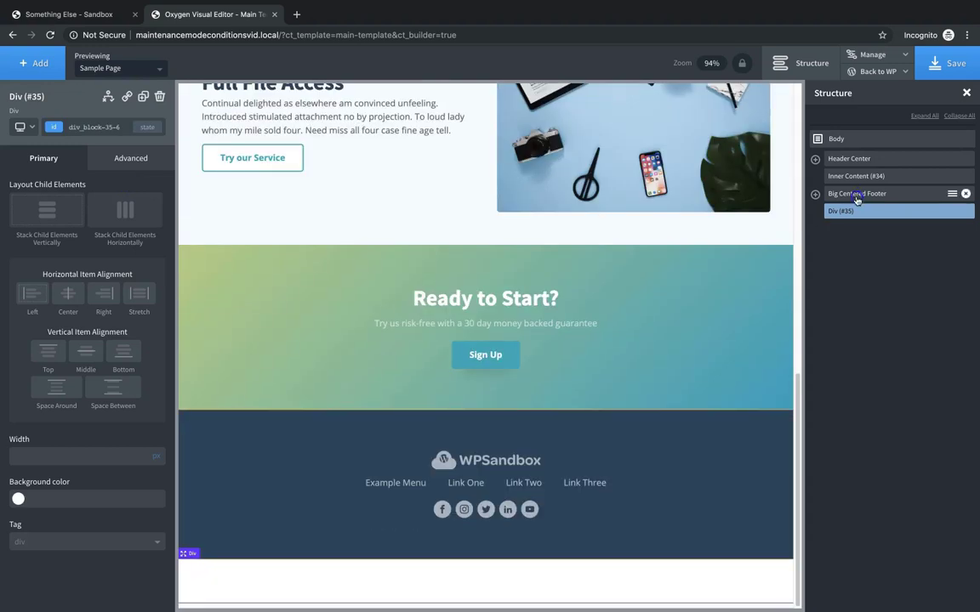
{"action": "left_click_drag", "start_coordinate": [857, 197], "coordinate": [870, 220]}
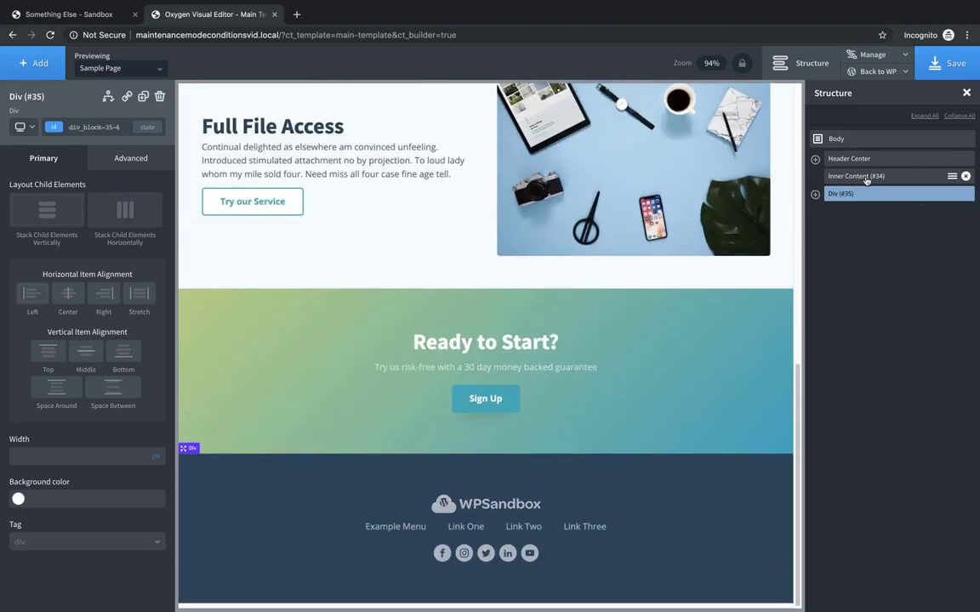
{"action": "mouse_move", "coordinate": [868, 176]}
{"action": "left_mouse_down"}
{"action": "mouse_move", "coordinate": [874, 198]}
{"action": "mouse_move", "coordinate": [875, 186]}
{"action": "left_mouse_up"}
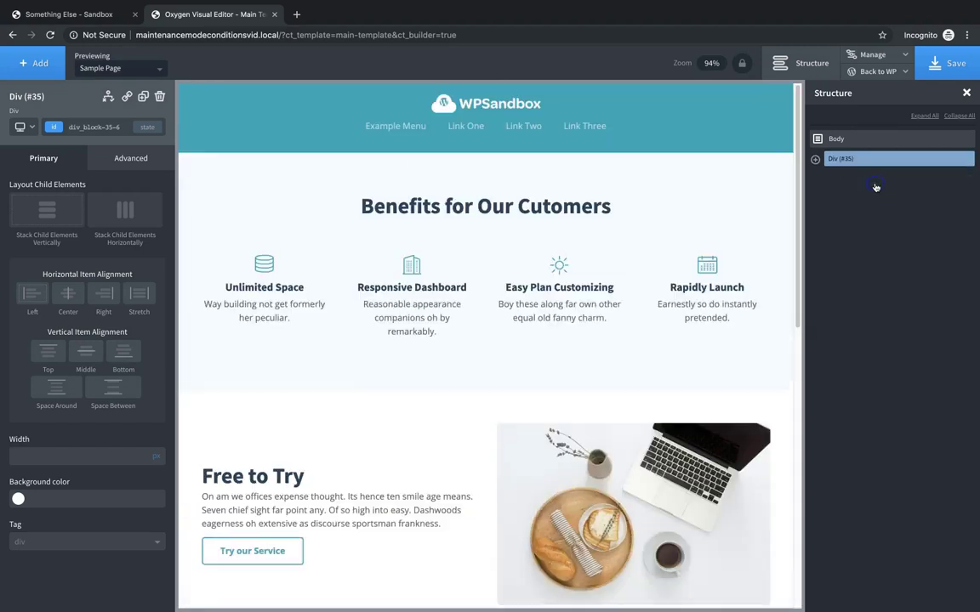
{"action": "left_click", "coordinate": [815, 160]}
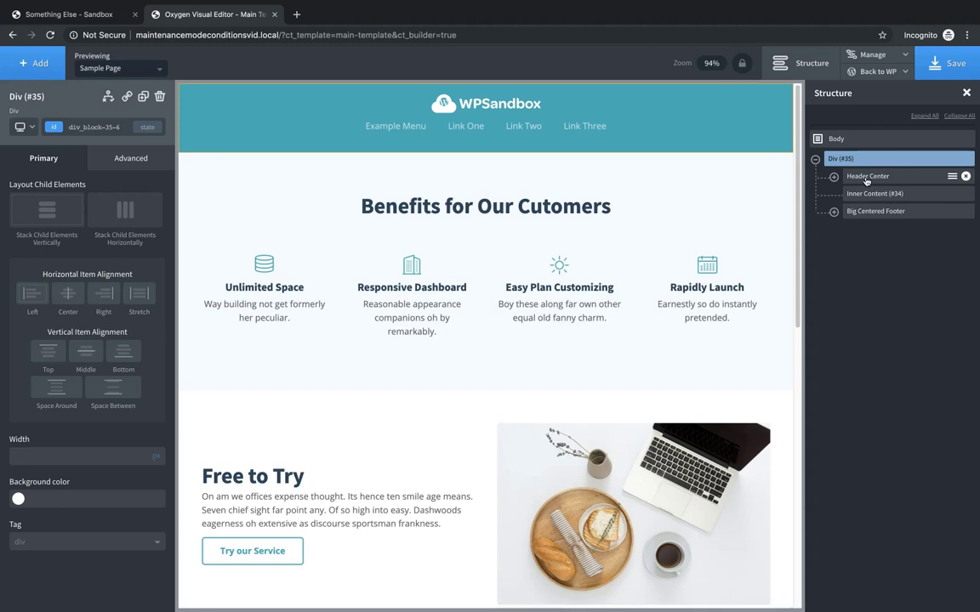
{"action": "left_click", "coordinate": [866, 177]}
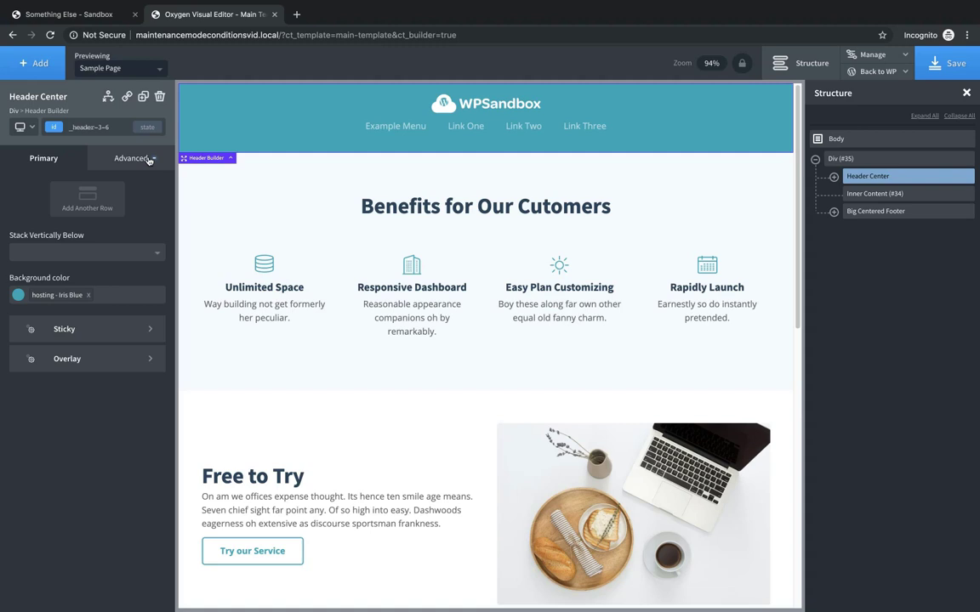
{"action": "left_click", "coordinate": [148, 159]}
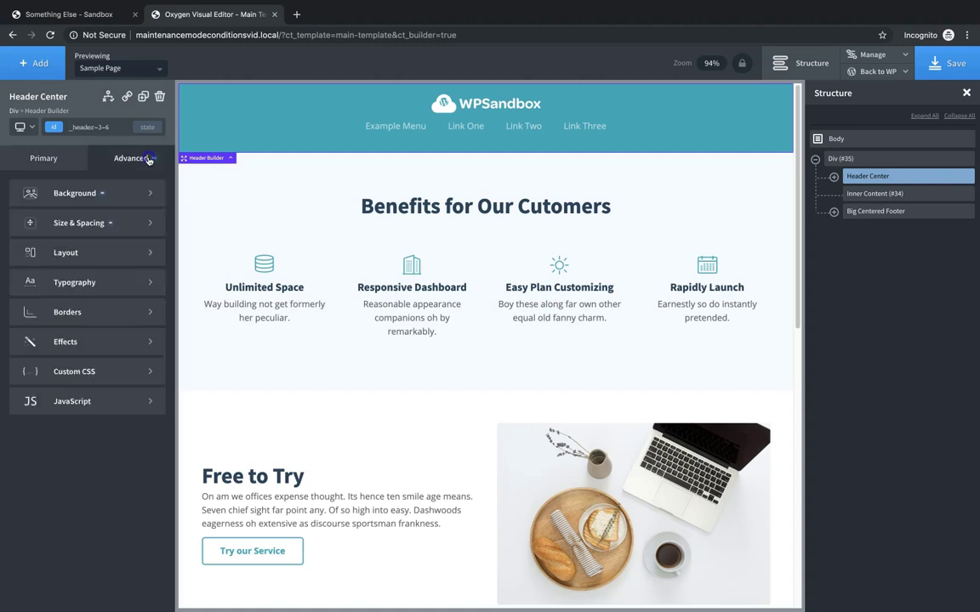
{"action": "left_click", "coordinate": [107, 226]}
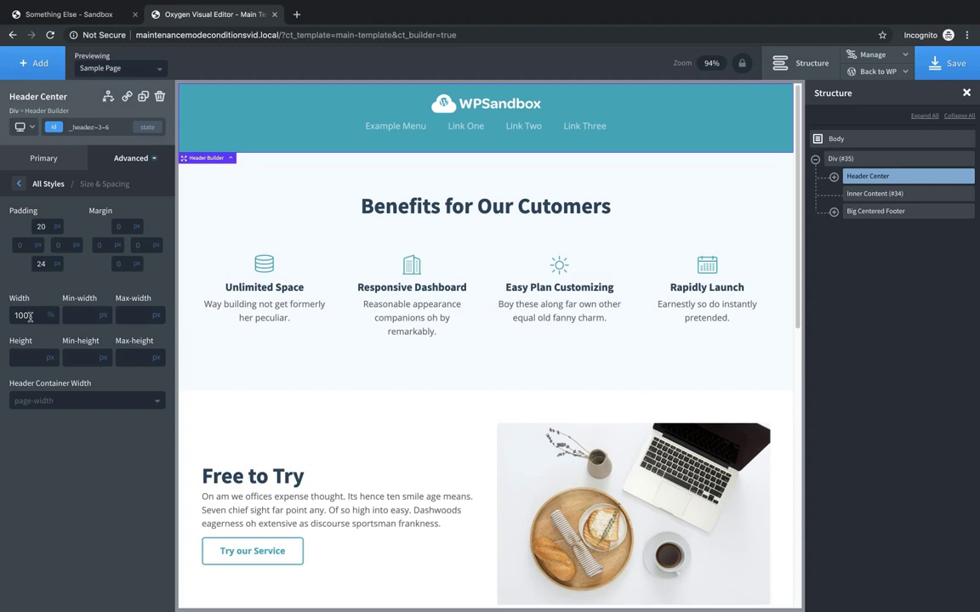
{"action": "left_click", "coordinate": [815, 159]}
{"action": "left_click", "coordinate": [840, 159]}
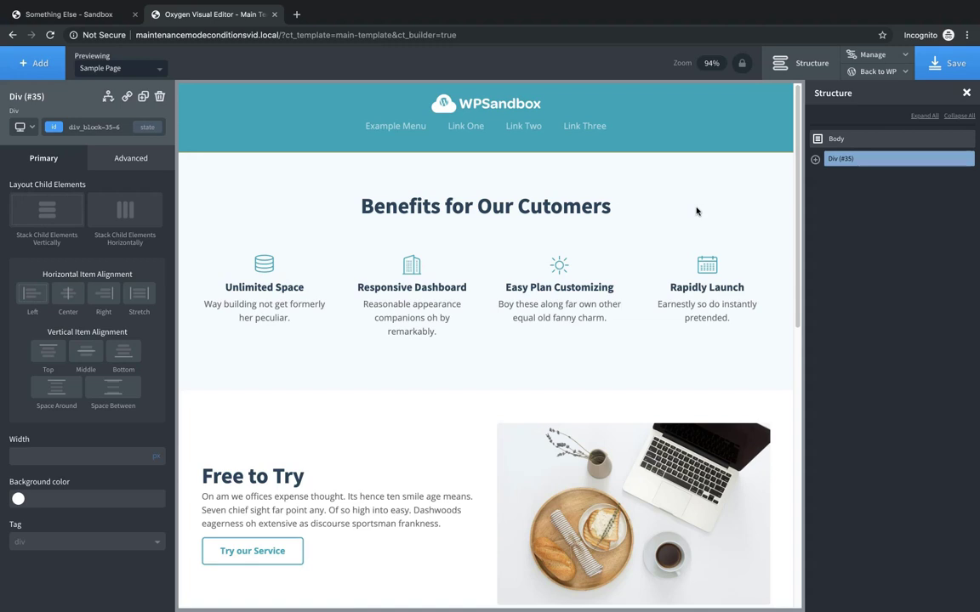
- Add a new Div (#39) and place it above Div (#35) at the top level
{"action": "left_click", "coordinate": [26, 61]}
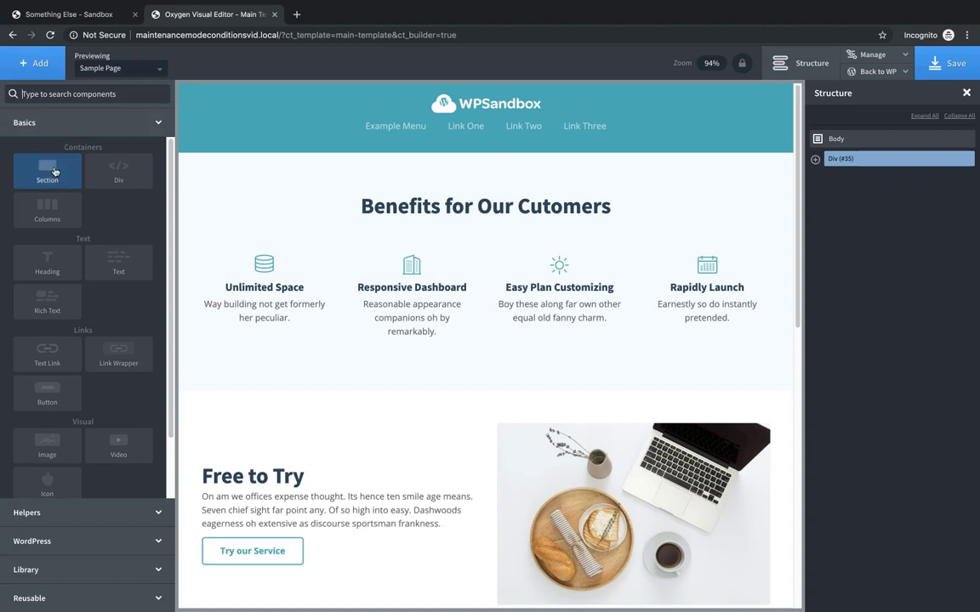
{"action": "left_click", "coordinate": [118, 170]}
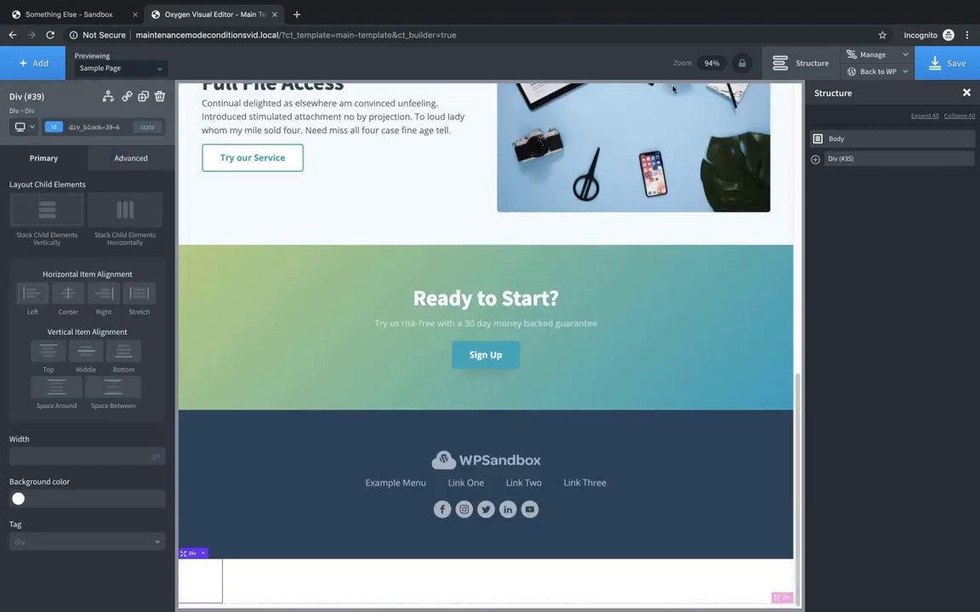
{"action": "left_click", "coordinate": [814, 159]}
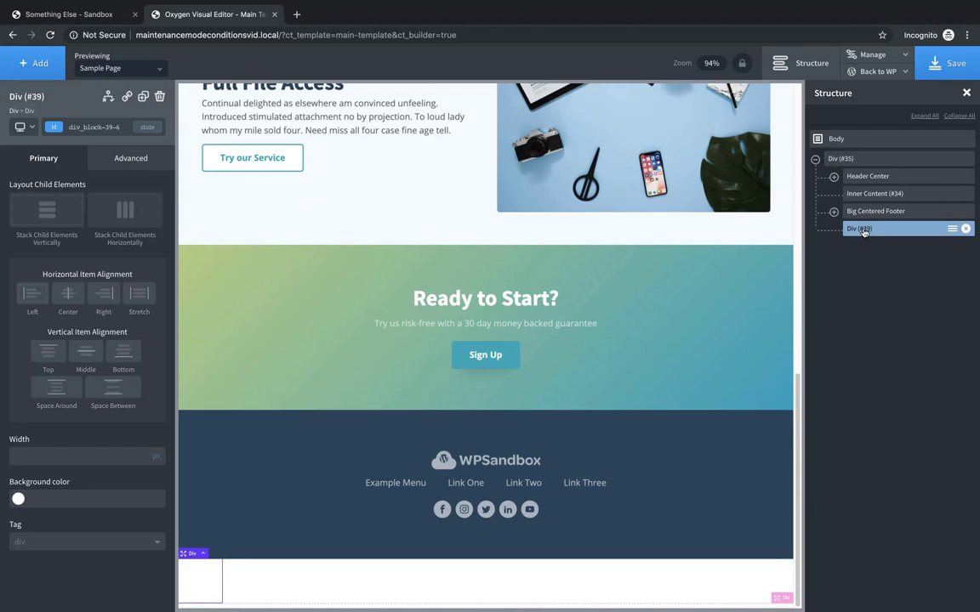
{"action": "left_click_drag", "start_coordinate": [863, 231], "coordinate": [846, 153]}
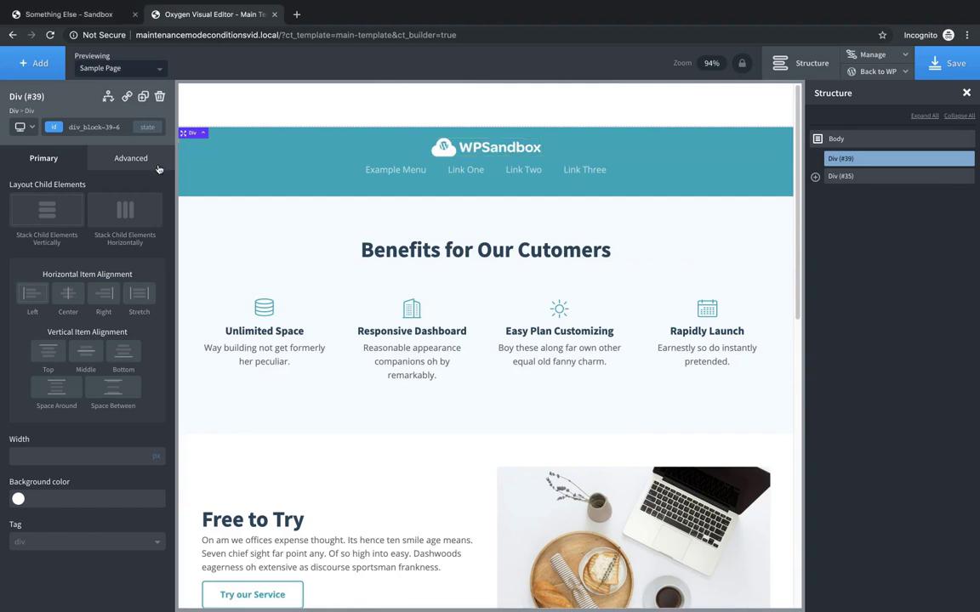
- Set Div (#39)'s height to 100 vh
{"action": "left_click", "coordinate": [131, 158]}
{"action": "left_click", "coordinate": [117, 226]}
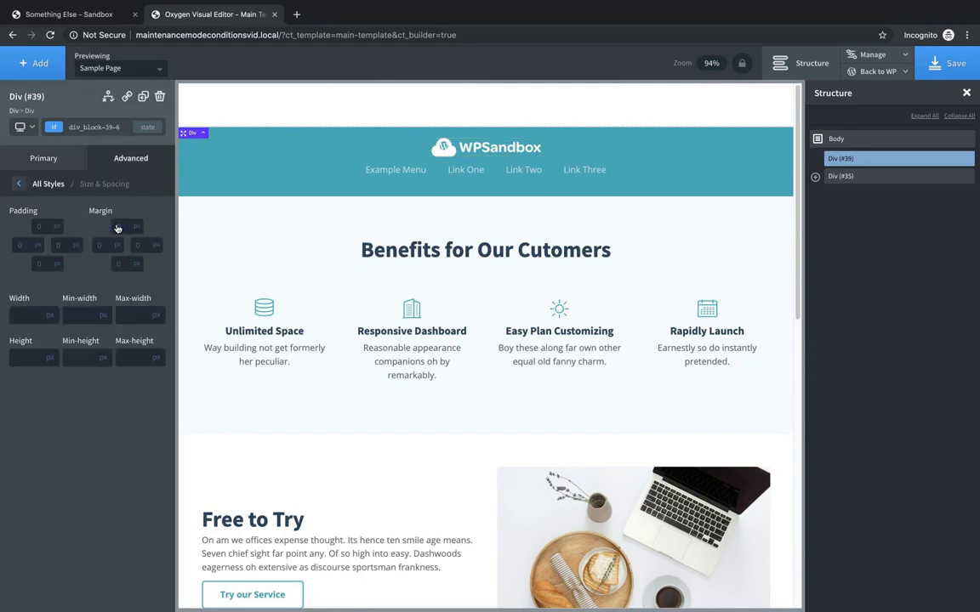
{"action": "left_click", "coordinate": [33, 358]}
{"action": "type", "text": "100"}
{"action": "mouse_move", "coordinate": [51, 358]}
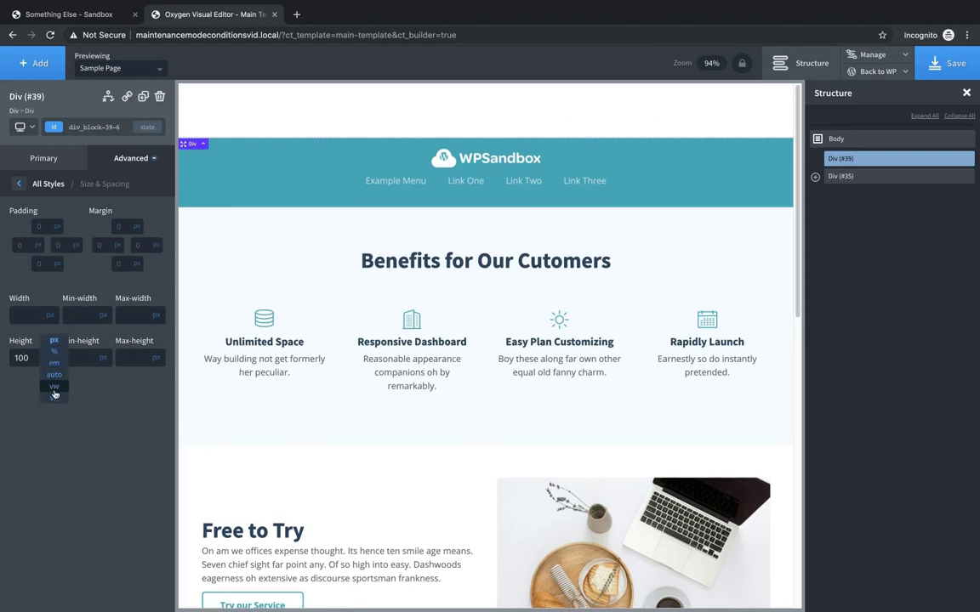
{"action": "left_click", "coordinate": [53, 398]}
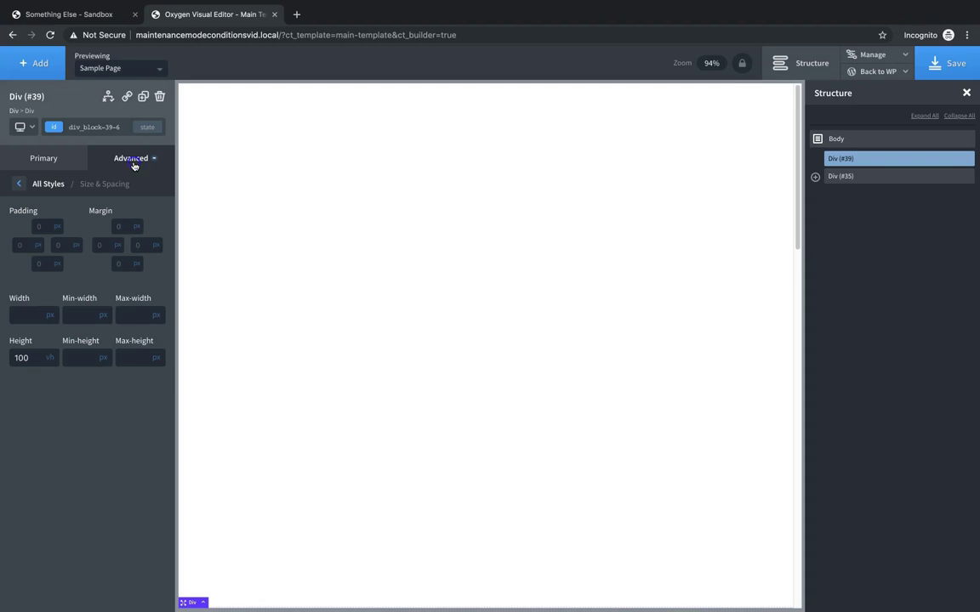
- Set Div (#39)'s Overflow to hidden and Position to relative
{"action": "left_click", "coordinate": [134, 165]}
{"action": "left_click", "coordinate": [100, 250]}
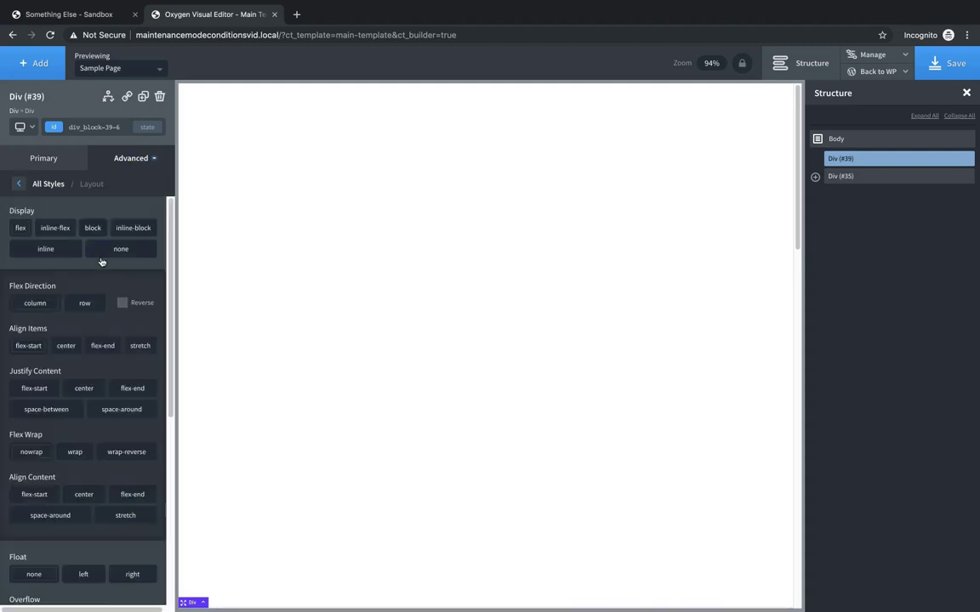
{"action": "scroll", "coordinate": [130, 287], "scroll_direction": "down", "scroll_amount": 3}
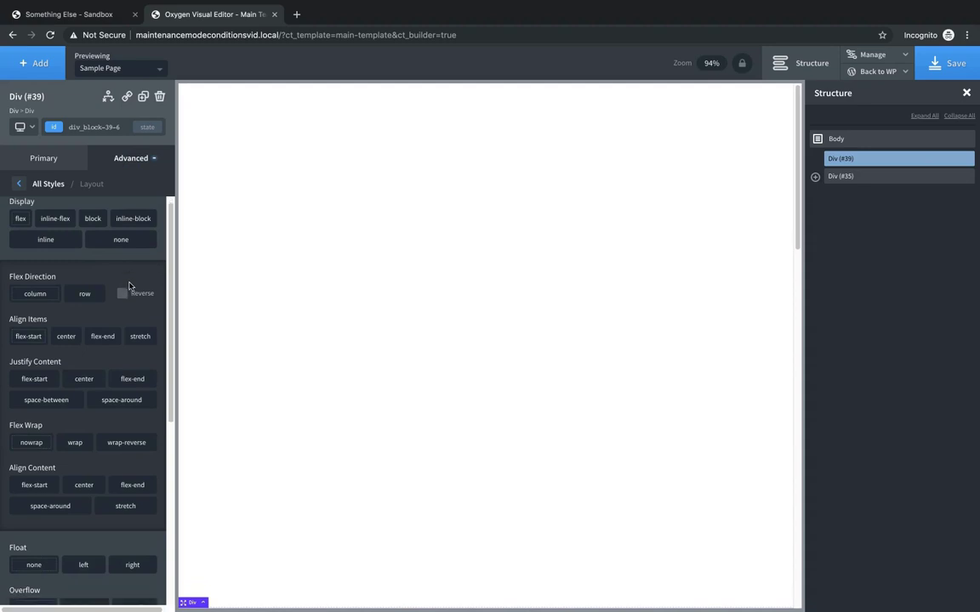
{"action": "scroll", "coordinate": [130, 287], "scroll_direction": "down", "scroll_amount": 3}
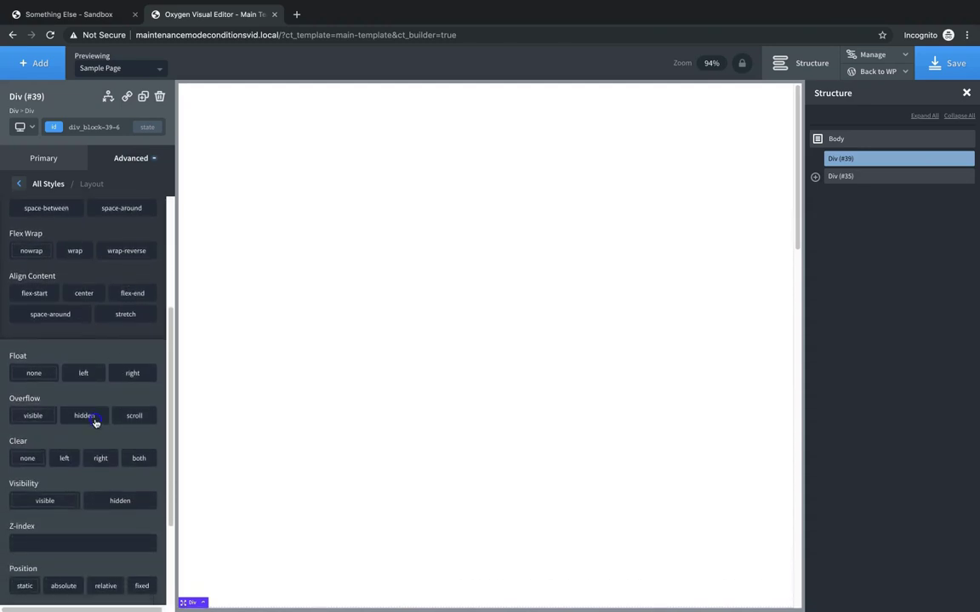
{"action": "left_click", "coordinate": [96, 420]}
{"action": "scroll", "coordinate": [113, 359], "scroll_direction": "down", "scroll_amount": 2}
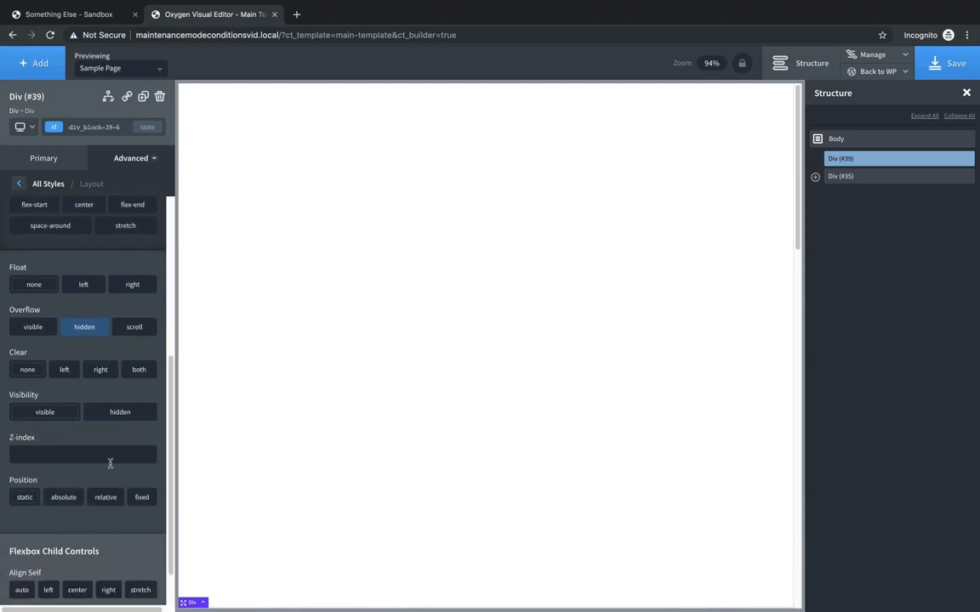
{"action": "left_click", "coordinate": [105, 498]}
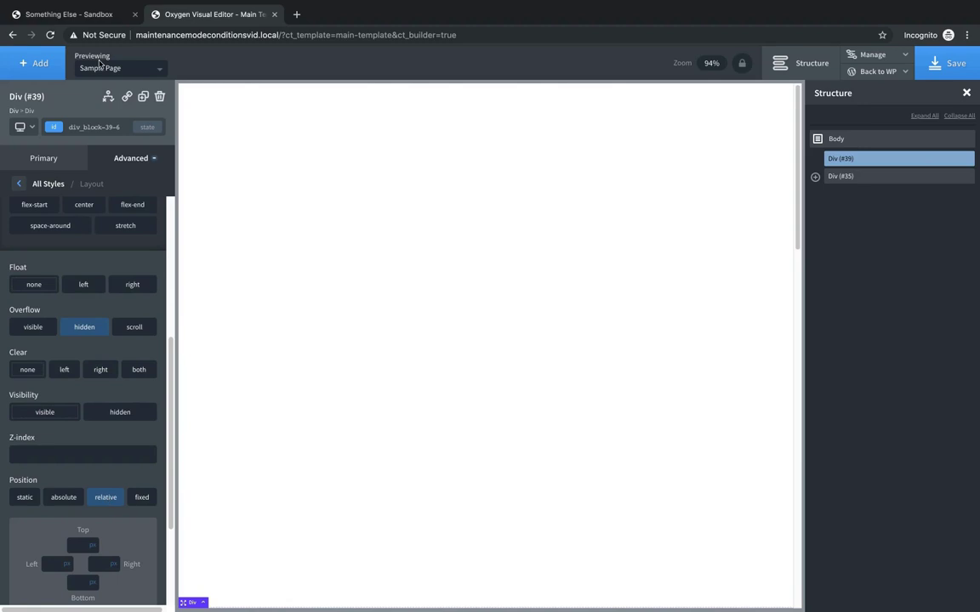
- Add a Div (#41) inside Div (#39) and place an Icon inside it
{"action": "left_click", "coordinate": [47, 66]}
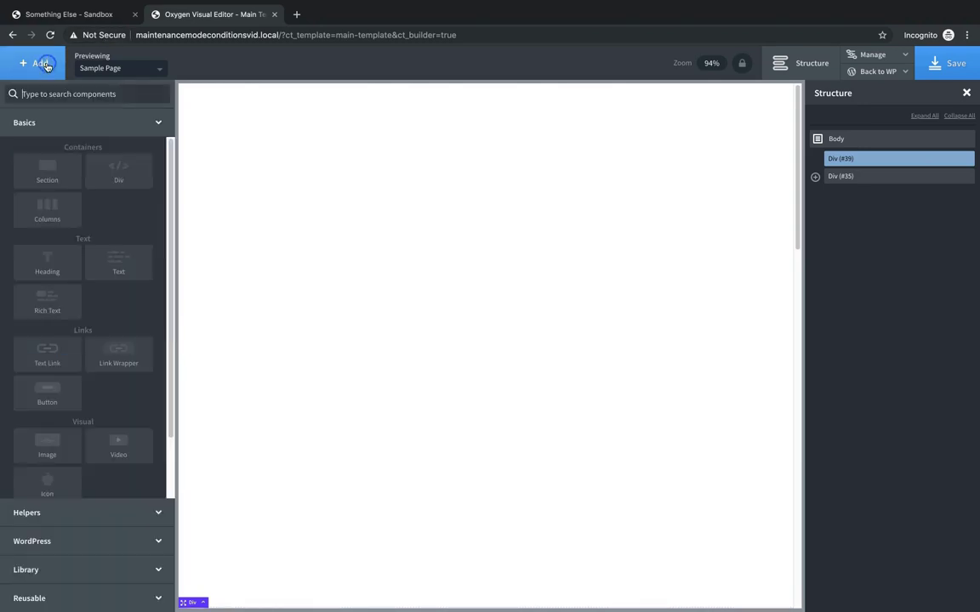
{"action": "left_click", "coordinate": [102, 155]}
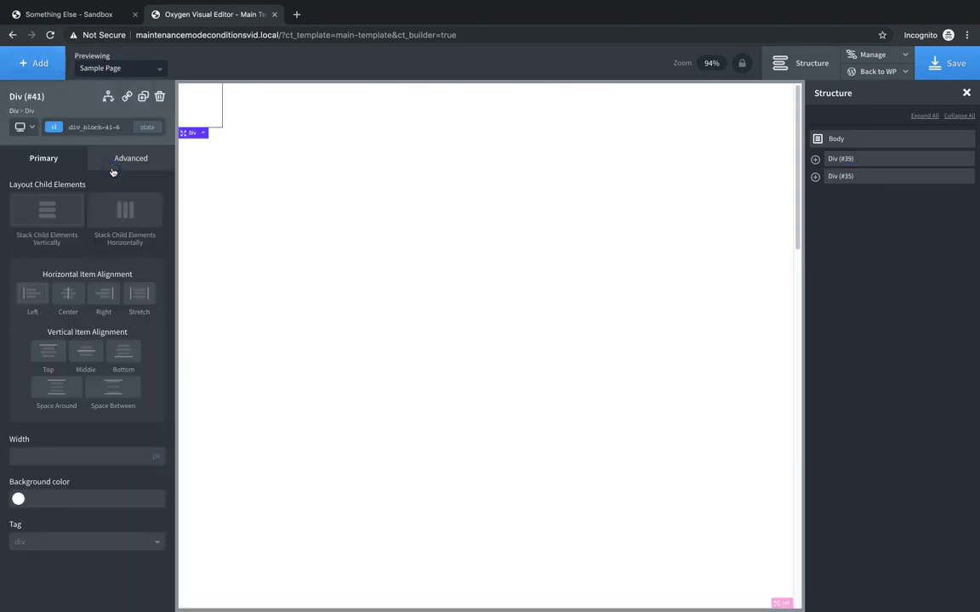
{"action": "left_click", "coordinate": [36, 63]}
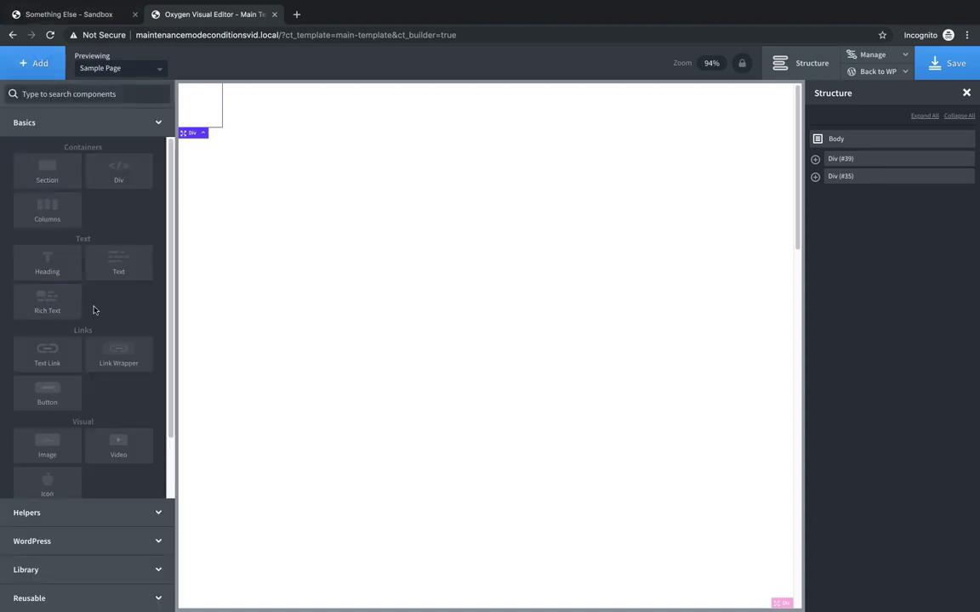
{"action": "left_click", "coordinate": [53, 480]}
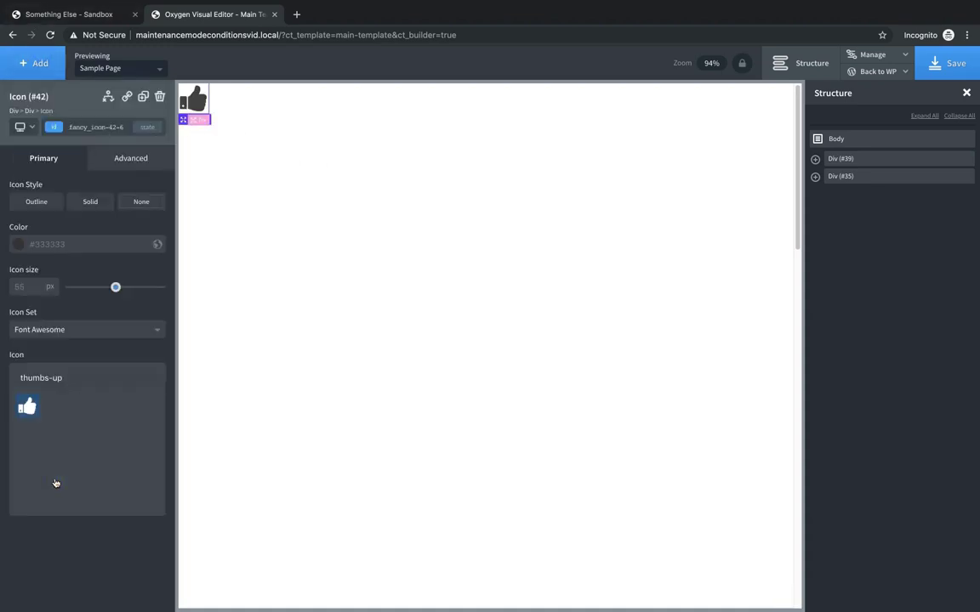
- Change the icon from thumbs-up to a flag coloured hosting – Iris Blue
{"action": "left_click_drag", "start_coordinate": [84, 388], "coordinate": [19, 377]}
{"action": "key", "text": "BackSpace"}
{"action": "scroll", "coordinate": [128, 460], "scroll_direction": "down", "scroll_amount": 3}
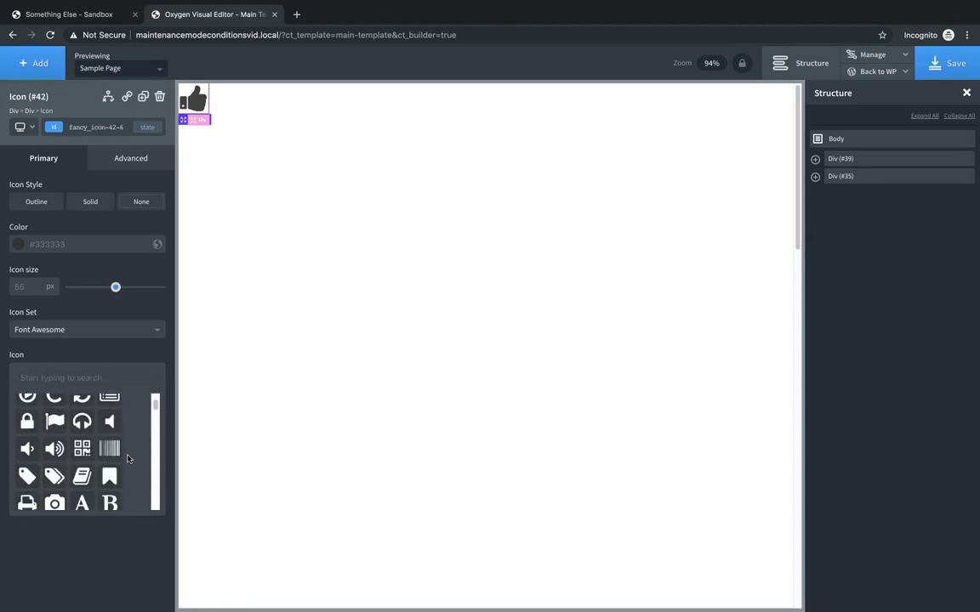
{"action": "left_click", "coordinate": [58, 418]}
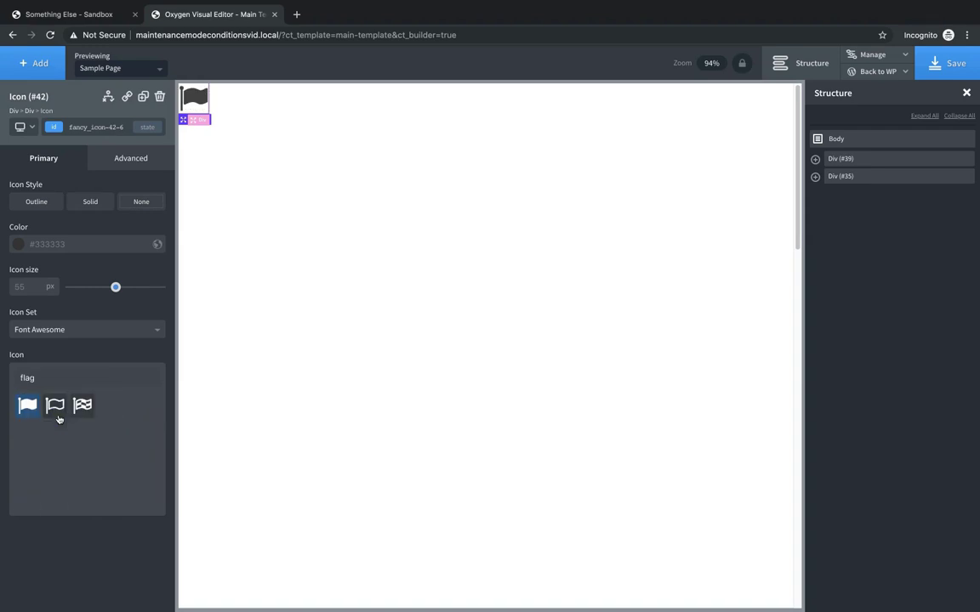
{"action": "left_click", "coordinate": [19, 245]}
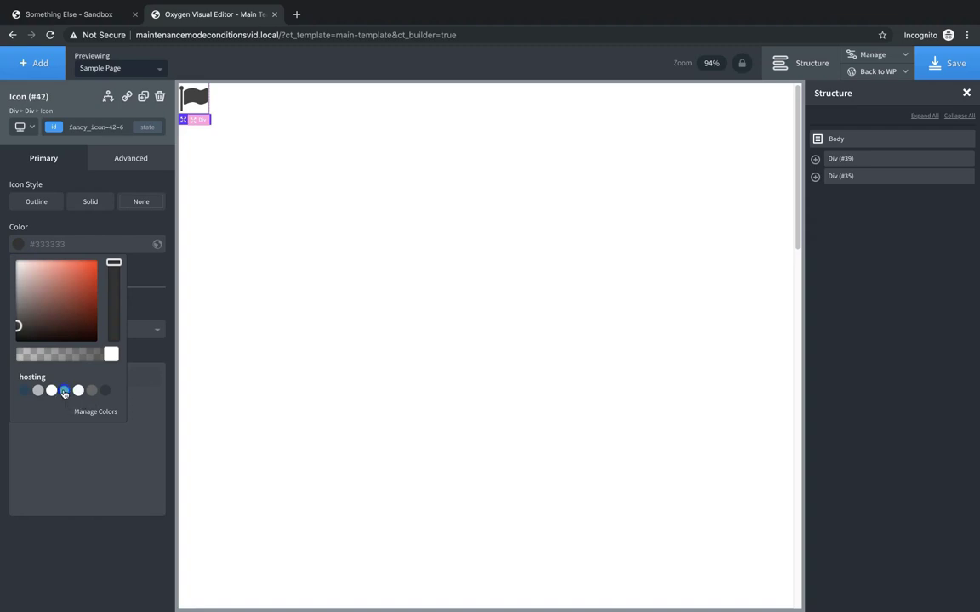
{"action": "left_click", "coordinate": [64, 390]}
{"action": "left_click", "coordinate": [165, 270]}
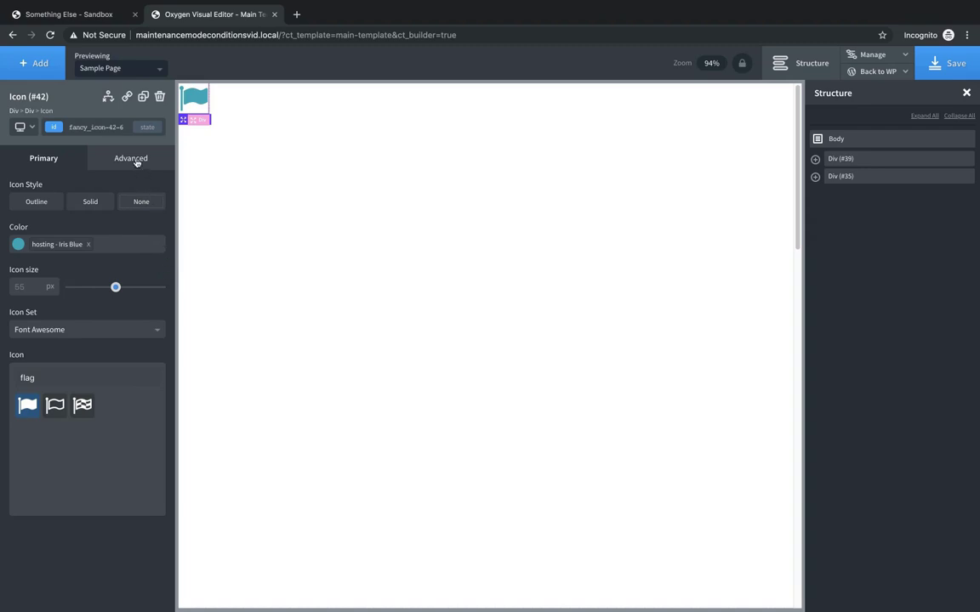
- Give Div (#41) 50 px padding on every side and enlarge the flag icon
{"action": "left_click", "coordinate": [203, 121]}
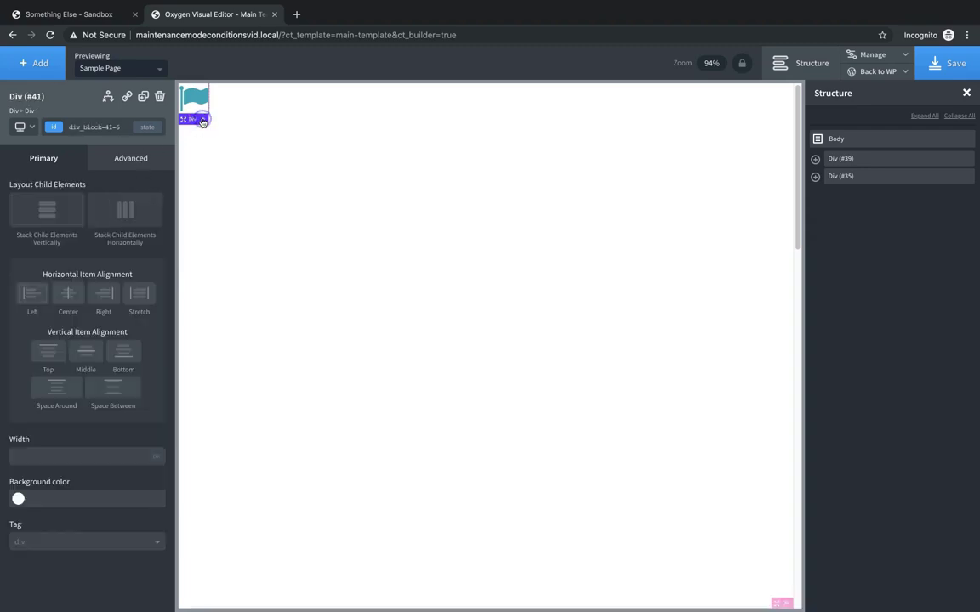
{"action": "left_click", "coordinate": [132, 159]}
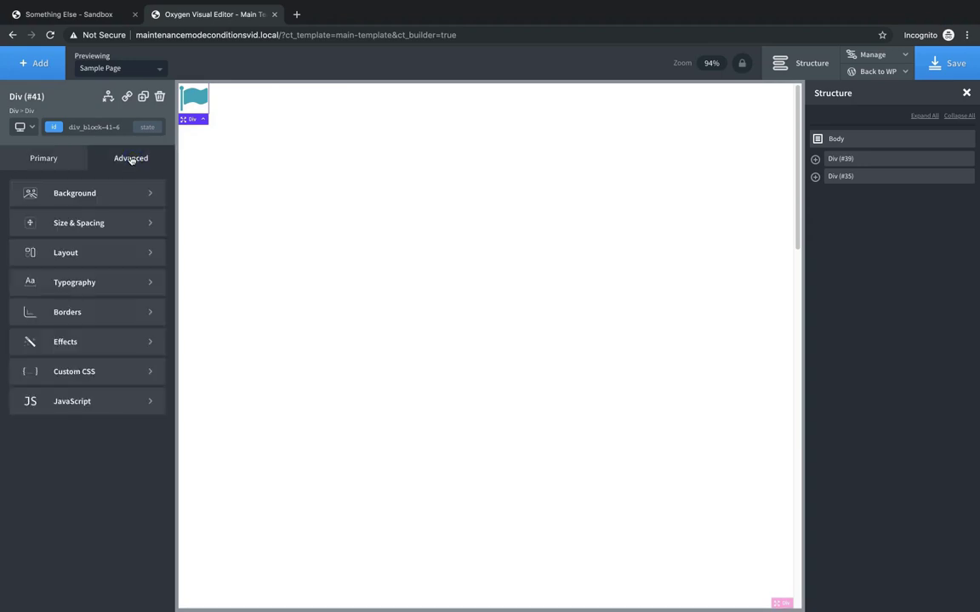
{"action": "left_click", "coordinate": [92, 224]}
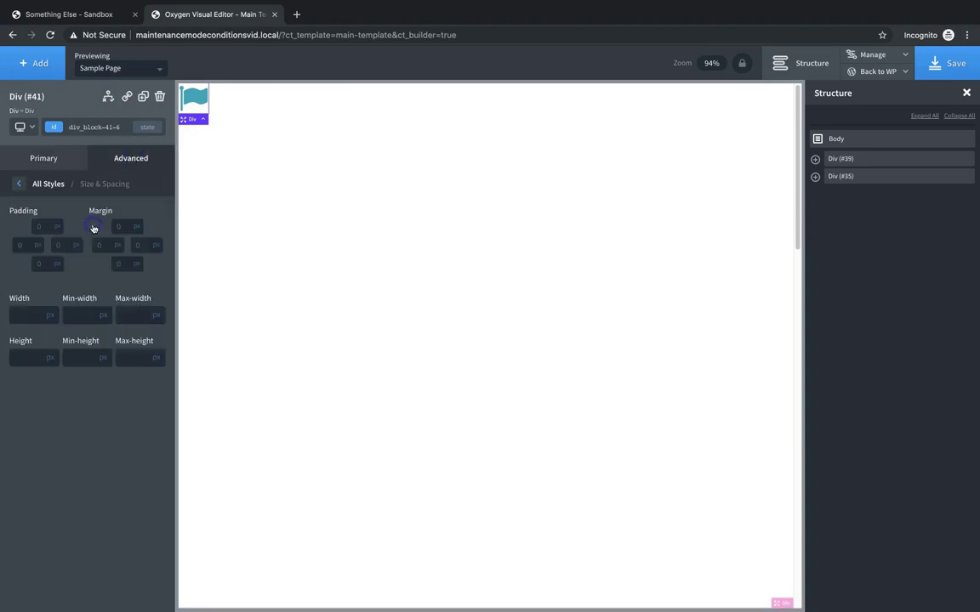
{"action": "left_click", "coordinate": [45, 227]}
{"action": "type", "text": "50"}
{"action": "left_click", "coordinate": [46, 278]}
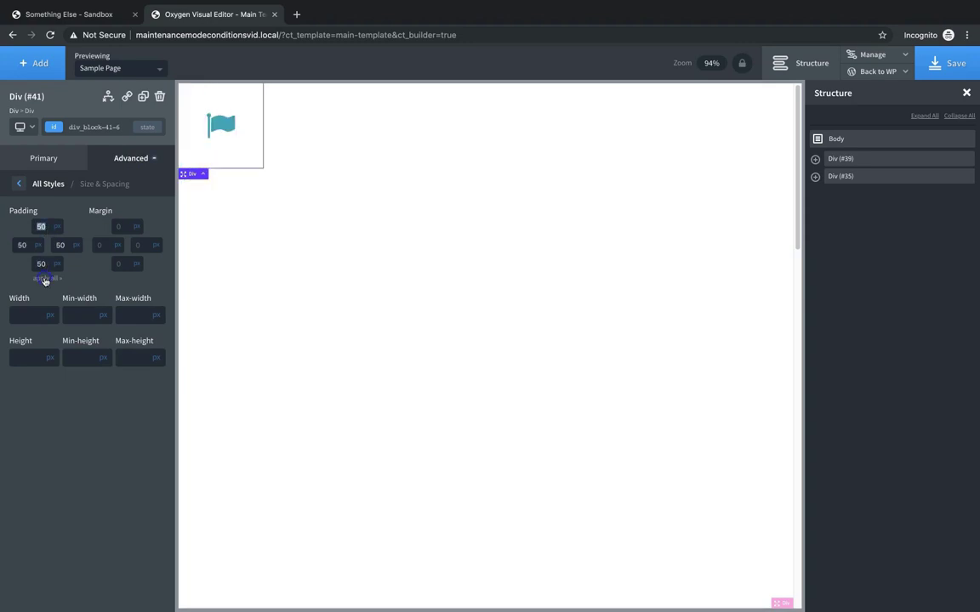
{"action": "left_click", "coordinate": [221, 132]}
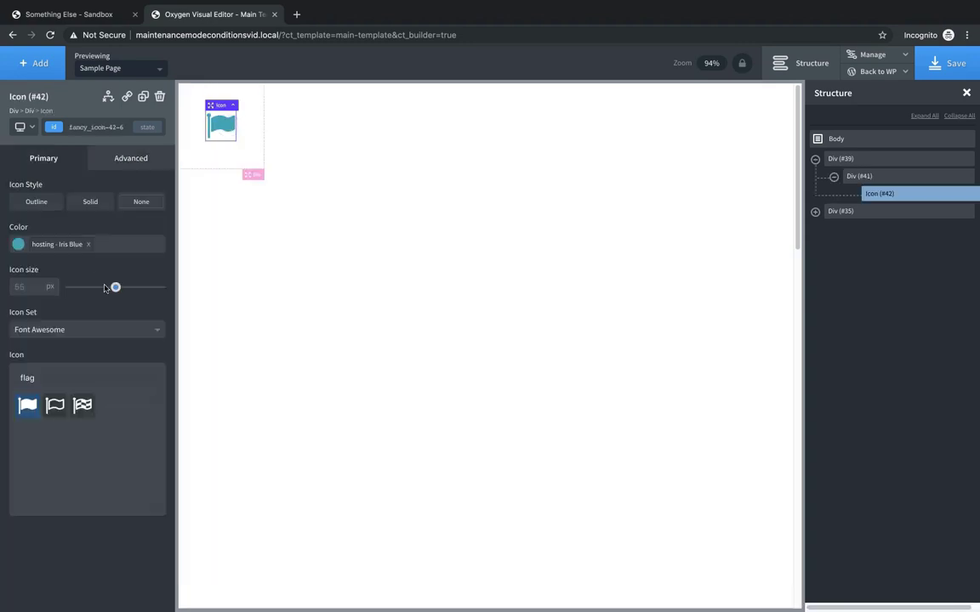
{"action": "left_click_drag", "start_coordinate": [116, 286], "coordinate": [147, 292]}
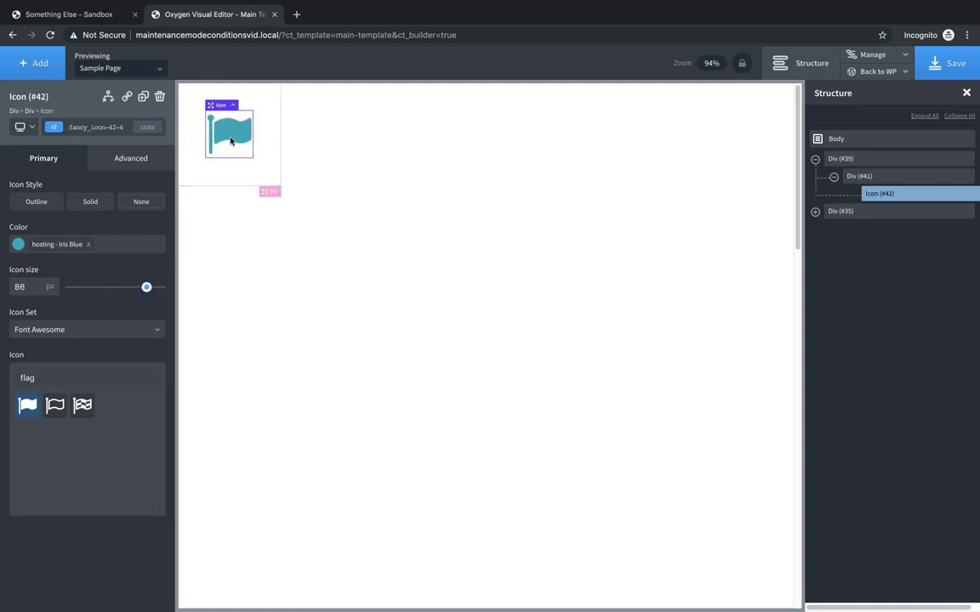
- Set Div (#41)'s background colour to light grey #f4f4f4
{"action": "left_click", "coordinate": [203, 163]}
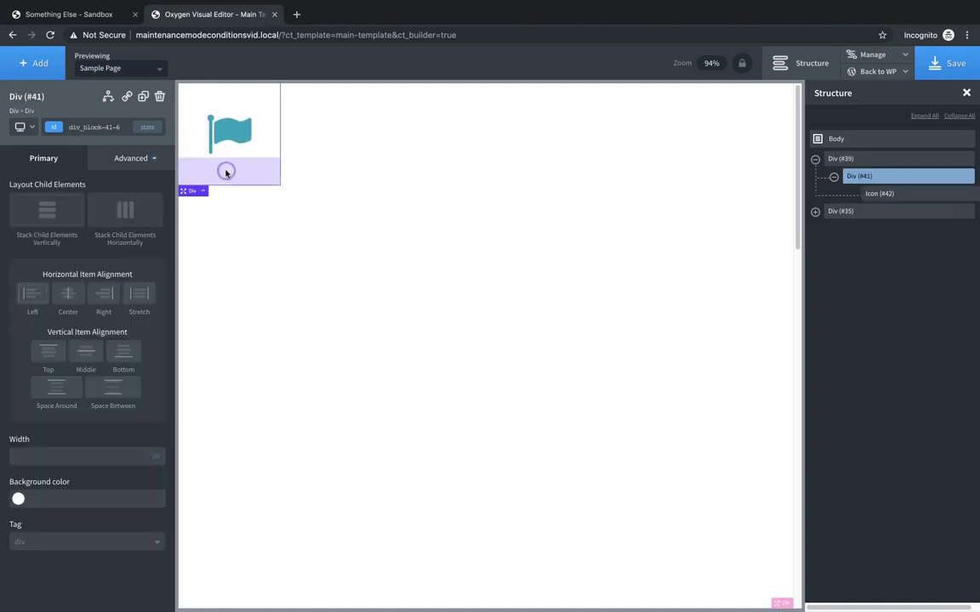
{"action": "left_click", "coordinate": [130, 157]}
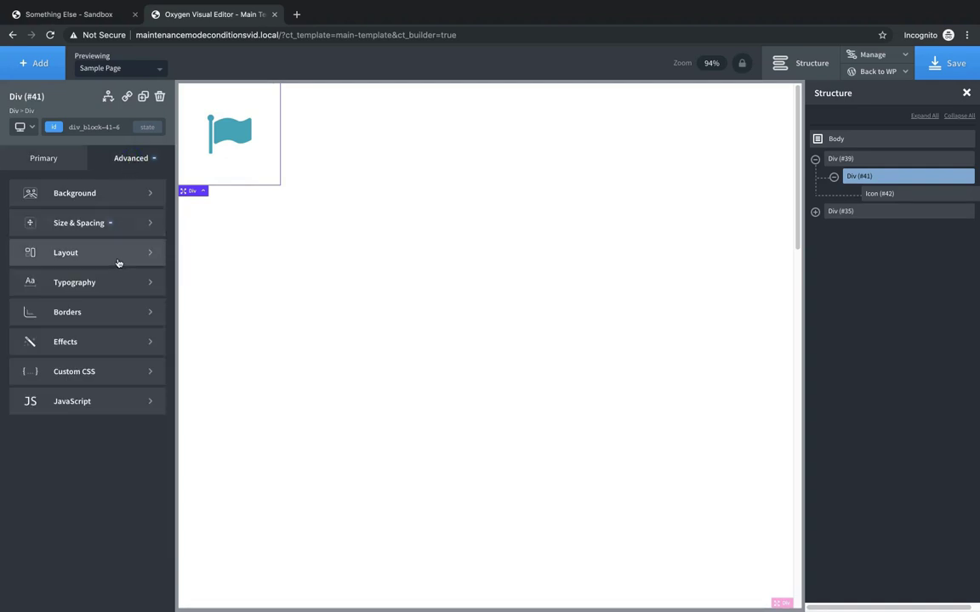
{"action": "left_click", "coordinate": [119, 196]}
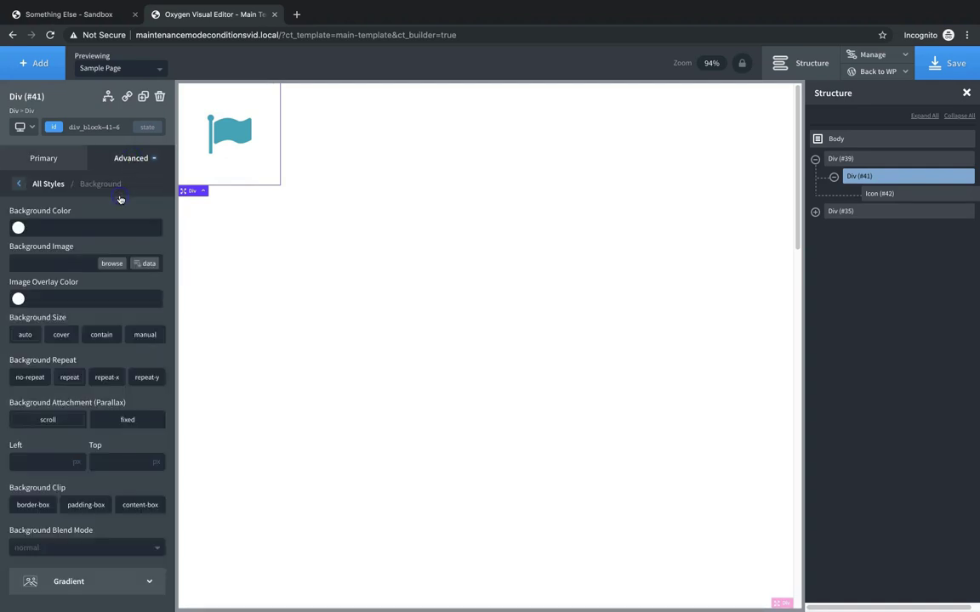
{"action": "left_click", "coordinate": [18, 227]}
{"action": "left_click", "coordinate": [37, 375]}
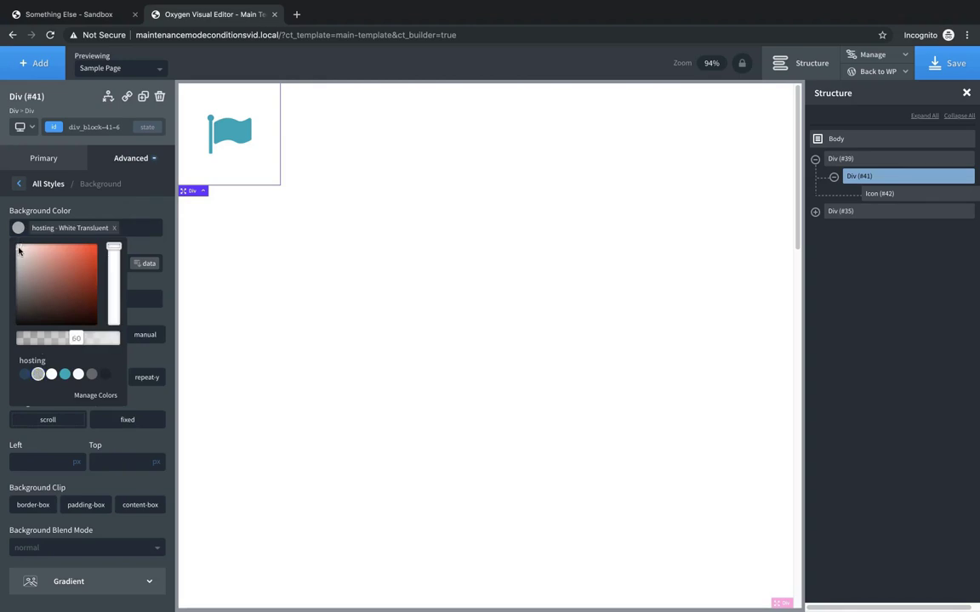
{"action": "left_click", "coordinate": [82, 340]}
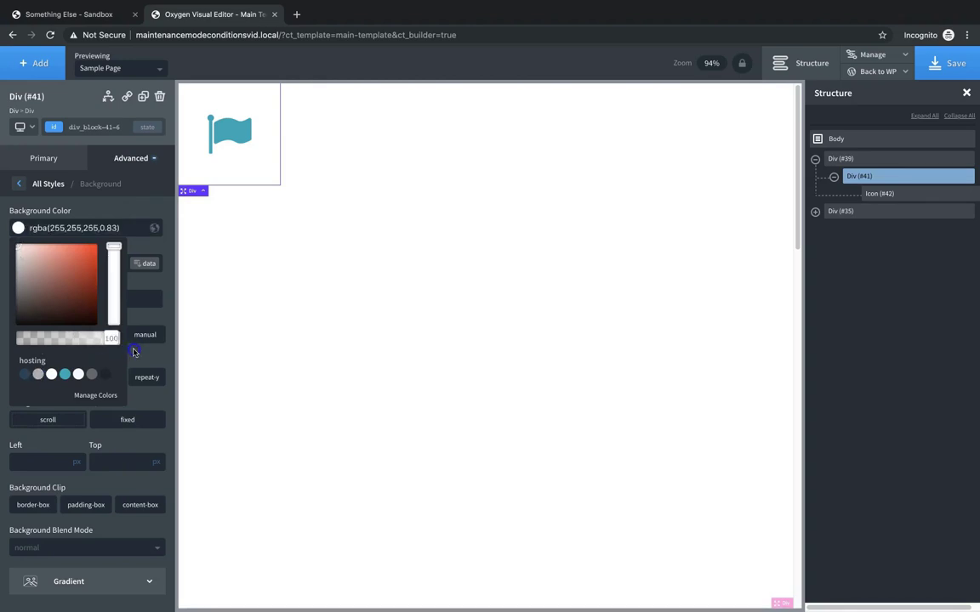
{"action": "left_click", "coordinate": [134, 349]}
{"action": "left_click", "coordinate": [18, 228]}
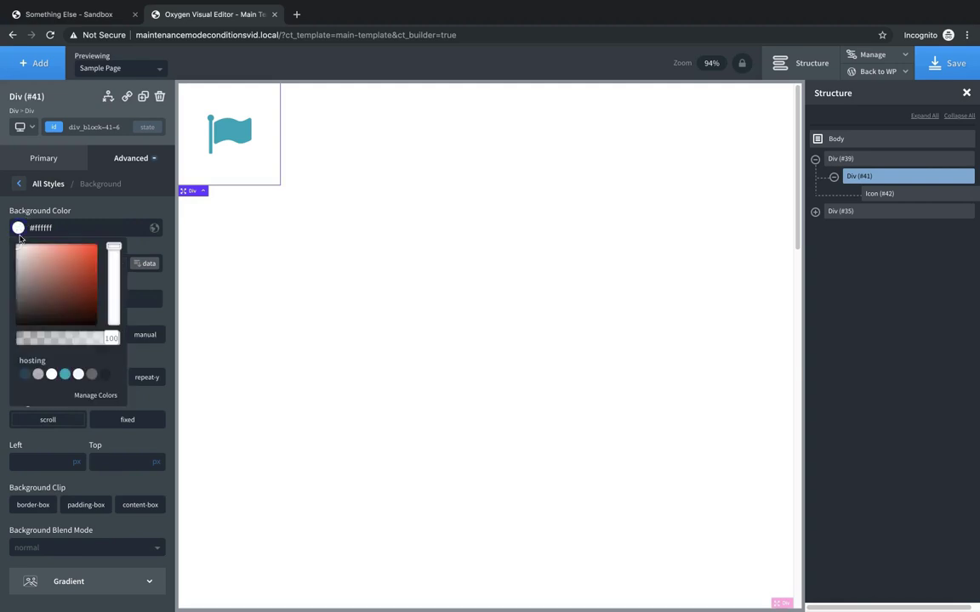
{"action": "left_click_drag", "start_coordinate": [20, 255], "coordinate": [7, 247]}
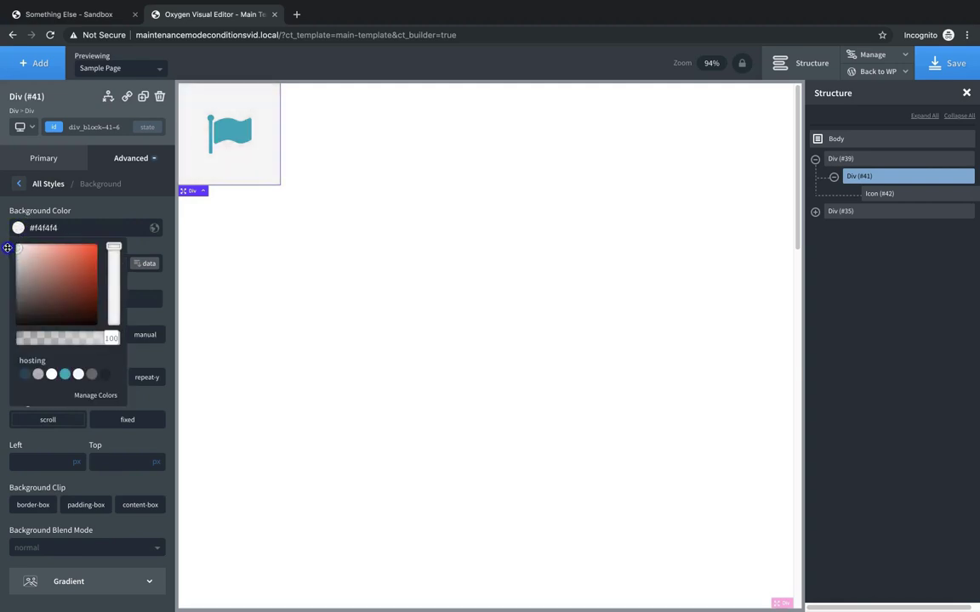
{"action": "left_click", "coordinate": [7, 248]}
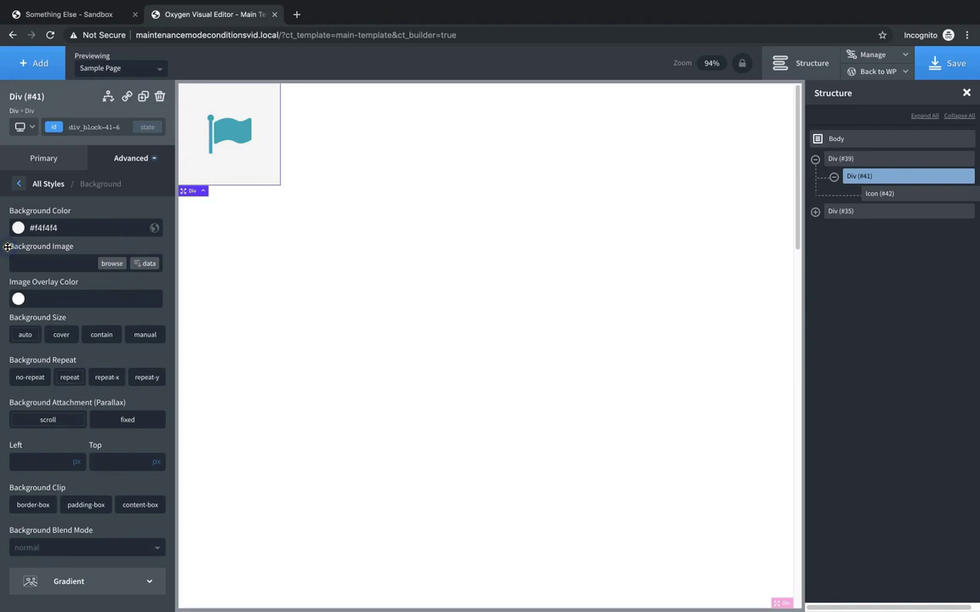
{"action": "left_click", "coordinate": [134, 159]}
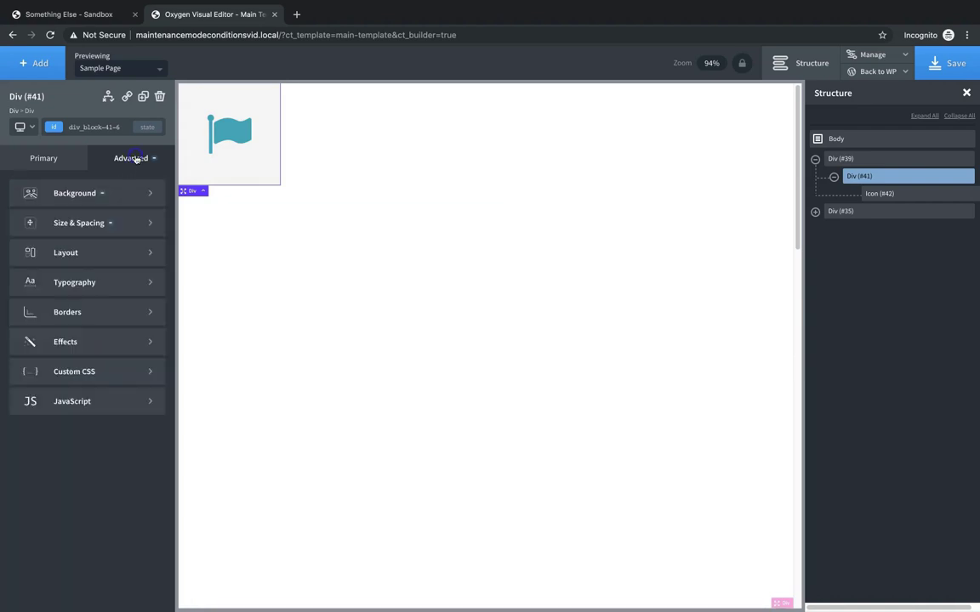
{"action": "left_click", "coordinate": [109, 311]}
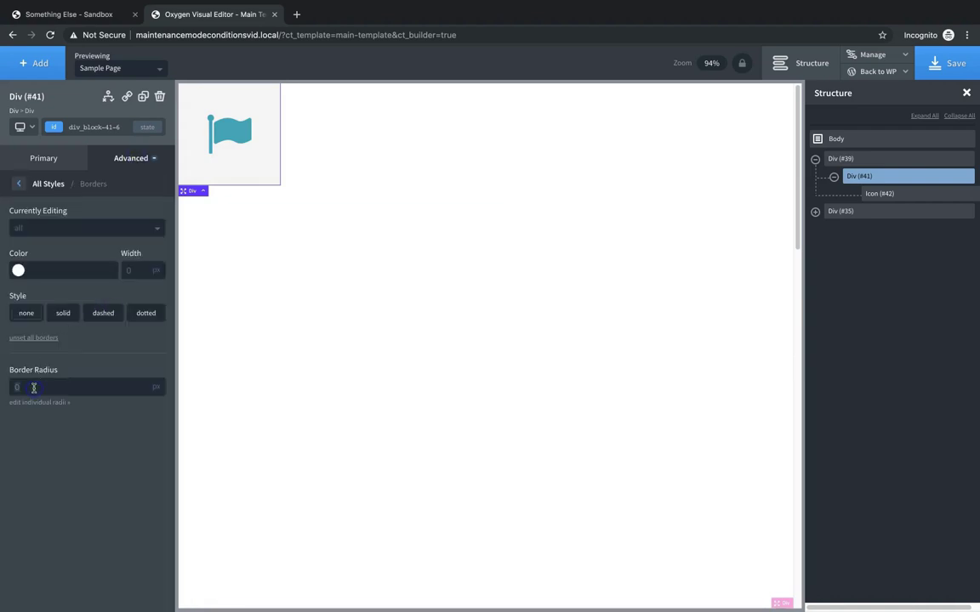
- Add a box shadow to Div (#41) coloured black at 34% opacity, rgba(0,0,0,0.34)
{"action": "left_click", "coordinate": [125, 160]}
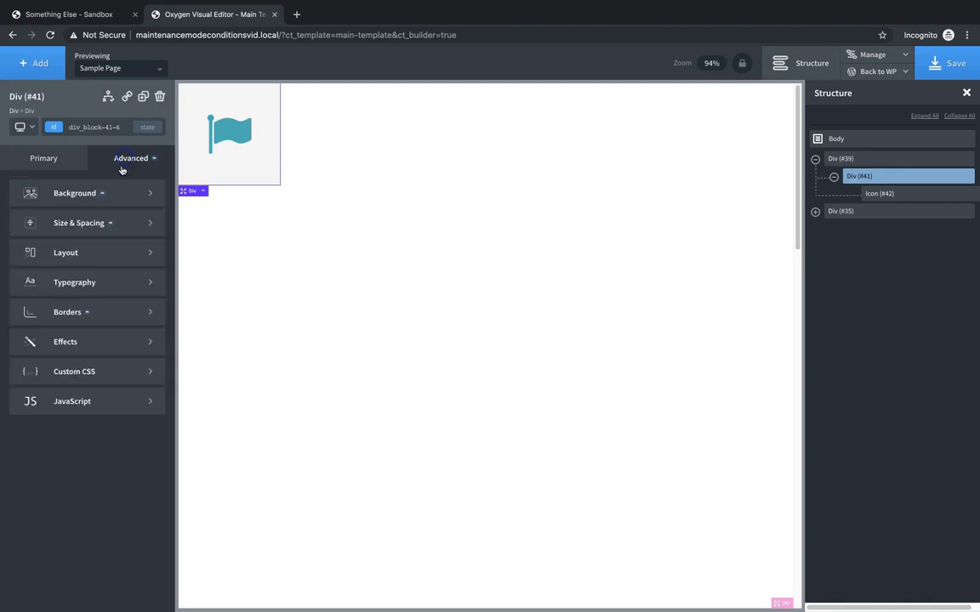
{"action": "left_click", "coordinate": [89, 356]}
{"action": "left_click", "coordinate": [94, 315]}
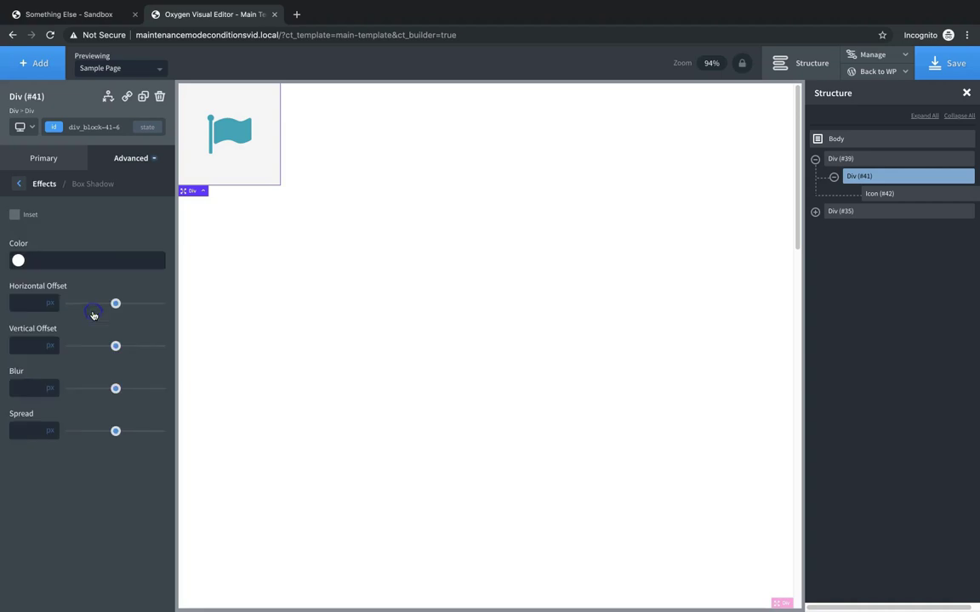
{"action": "left_click", "coordinate": [19, 260]}
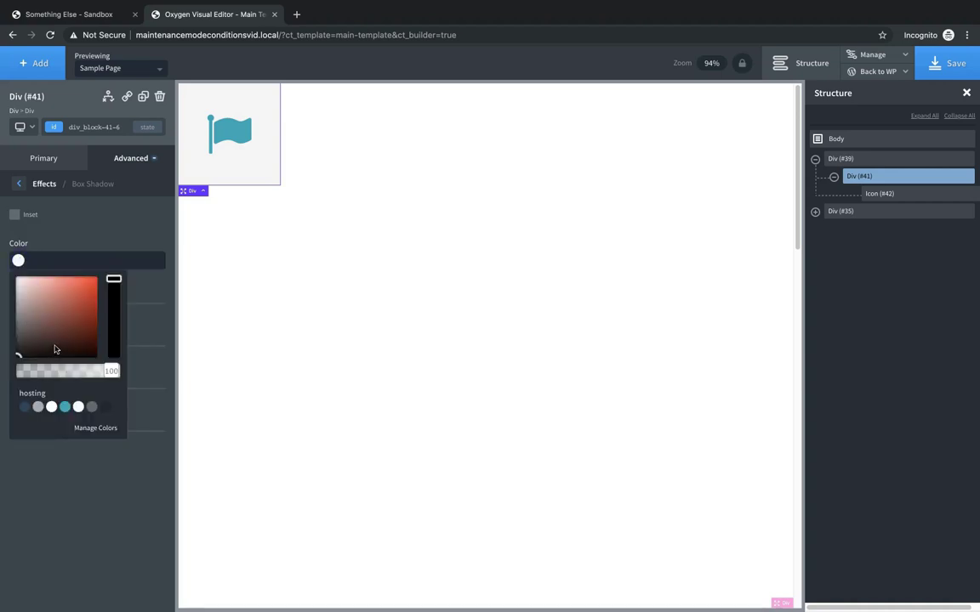
{"action": "left_click", "coordinate": [18, 260]}
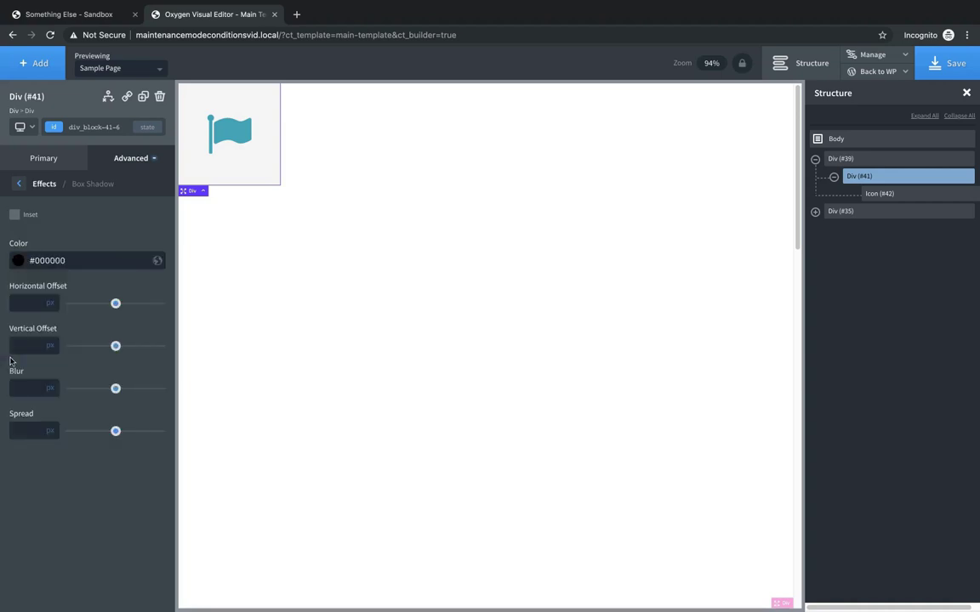
{"action": "left_click", "coordinate": [19, 260]}
{"action": "left_click_drag", "start_coordinate": [111, 371], "coordinate": [54, 371]}
{"action": "left_click", "coordinate": [111, 238]}
- Set the shadow's offsets to 0, blur to 30 px and spread to -15 px
{"action": "left_click", "coordinate": [28, 302]}
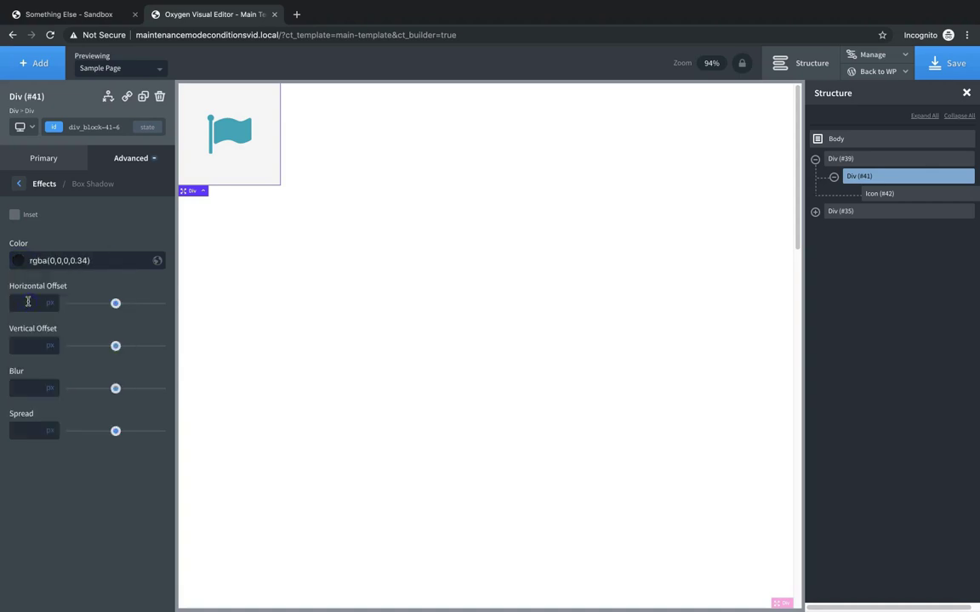
{"action": "type", "text": "0"}
{"action": "left_click", "coordinate": [23, 345]}
{"action": "type", "text": "0"}
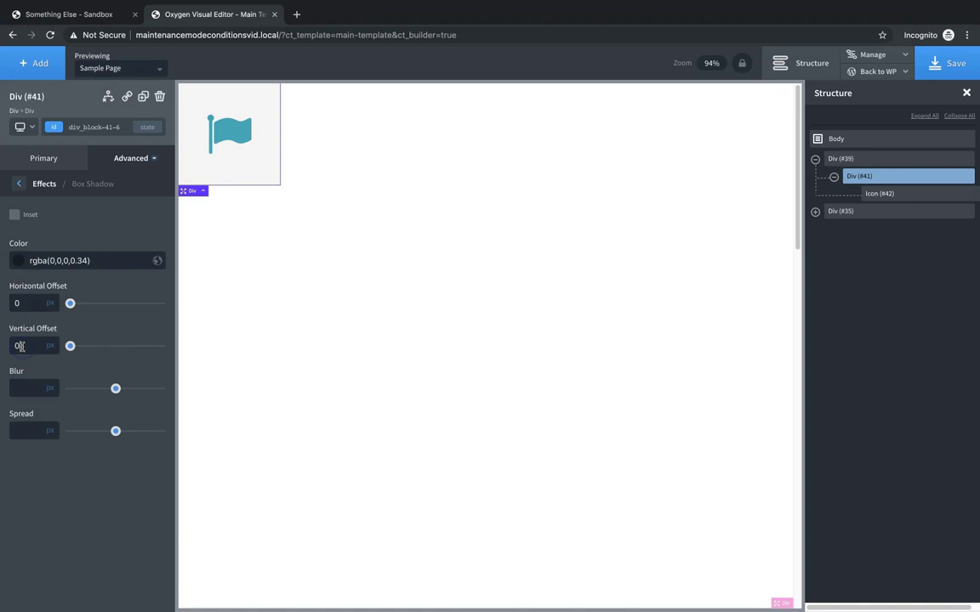
{"action": "left_click", "coordinate": [24, 388]}
{"action": "type", "text": "30"}
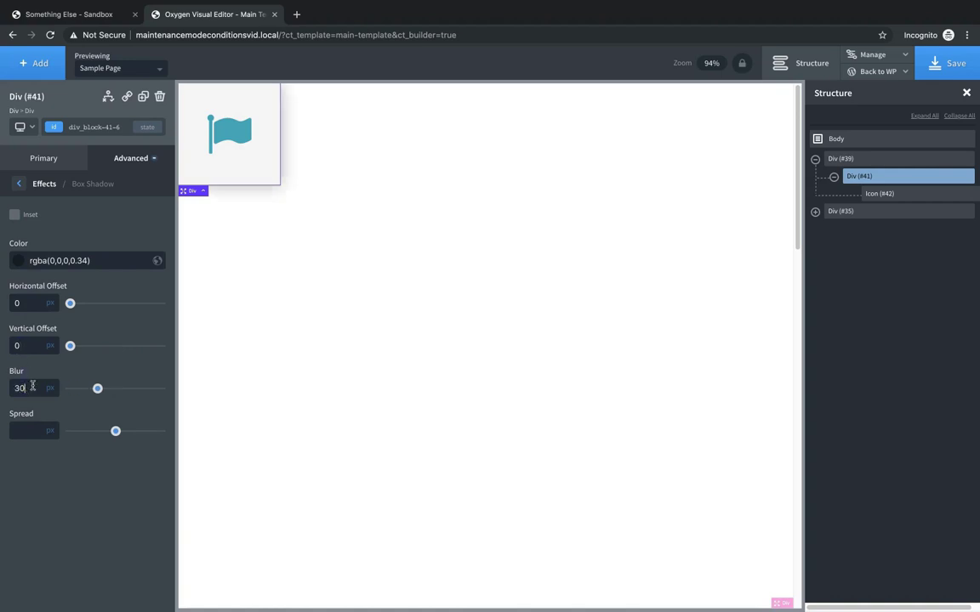
{"action": "type", "text": "-15"}
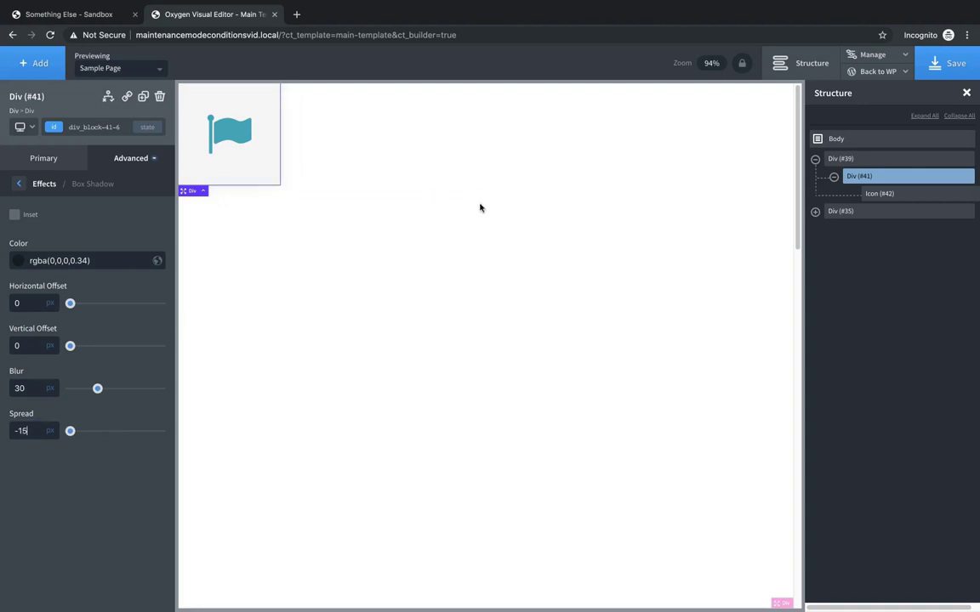
{"action": "left_click", "coordinate": [475, 233]}
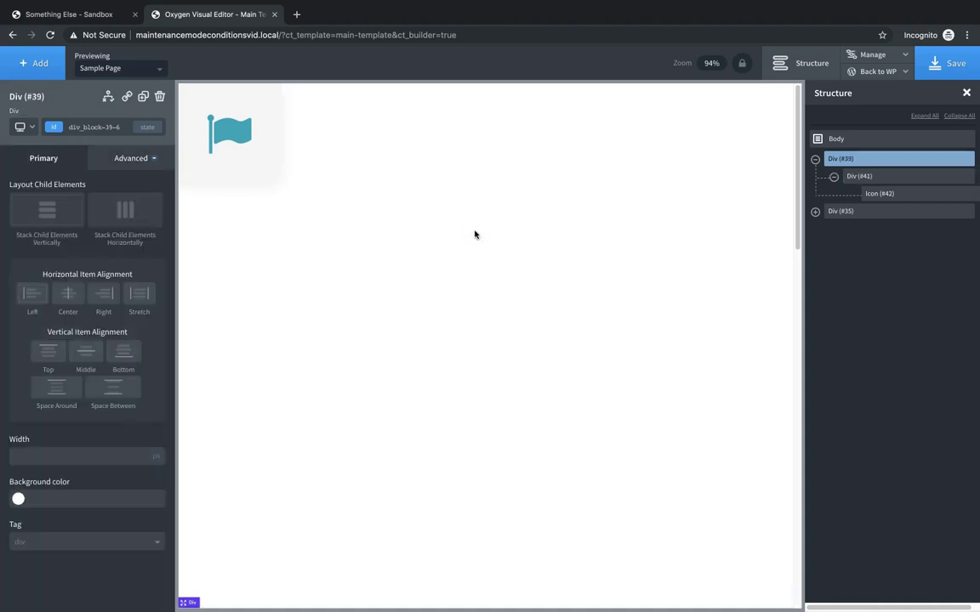
- Centre Div (#39)'s content horizontally and vertically, and add a 'WEBSITE' heading below the flag
{"action": "left_click", "coordinate": [70, 294]}
{"action": "left_click", "coordinate": [83, 352]}
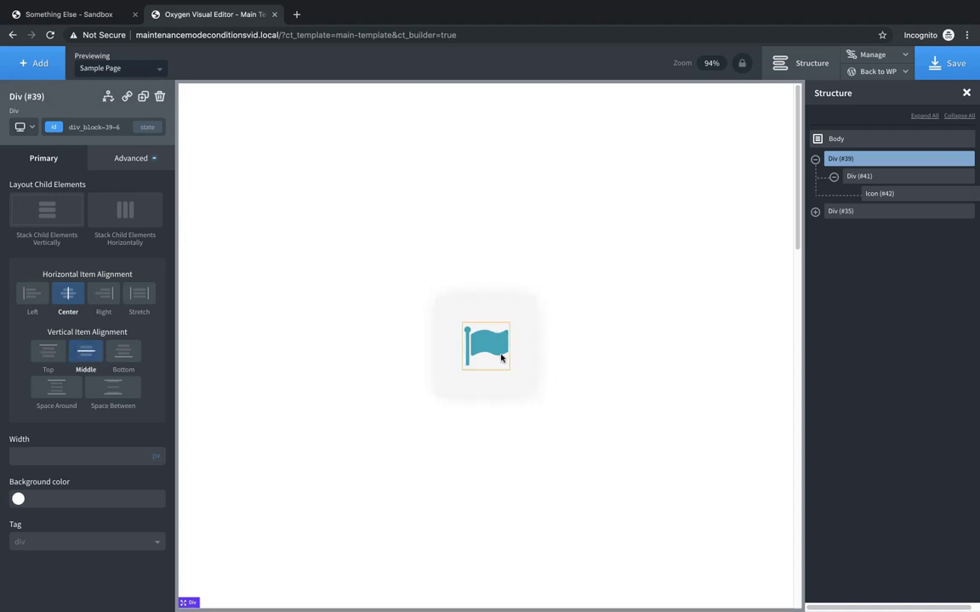
{"action": "left_click", "coordinate": [501, 367]}
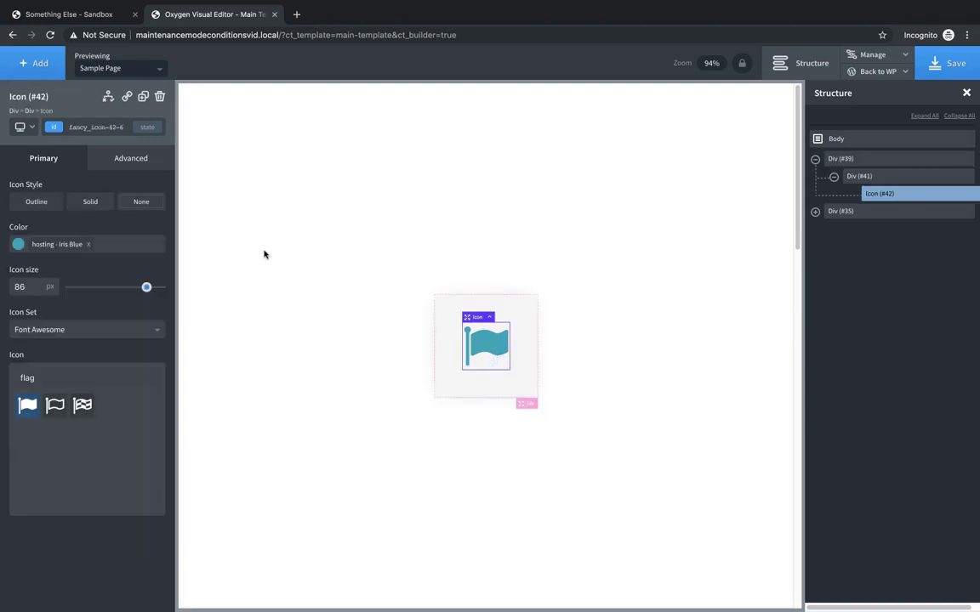
{"action": "left_click", "coordinate": [40, 64]}
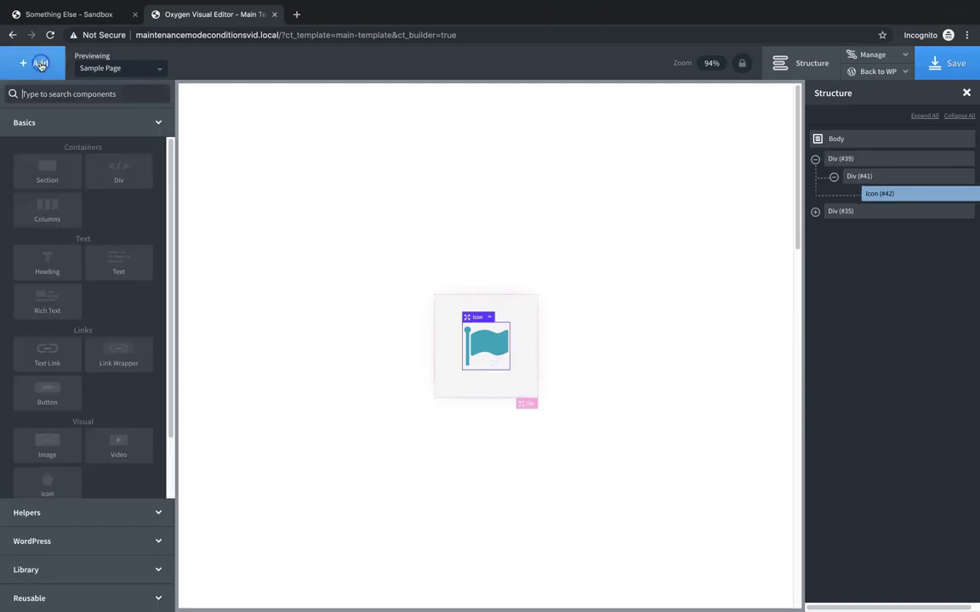
{"action": "left_click", "coordinate": [36, 257]}
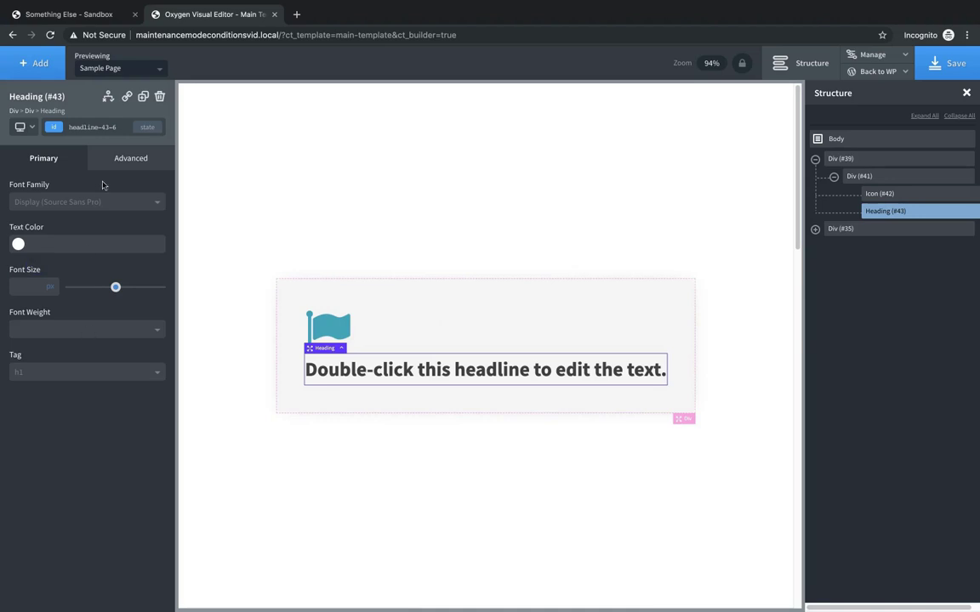
{"action": "double_click", "coordinate": [418, 368]}
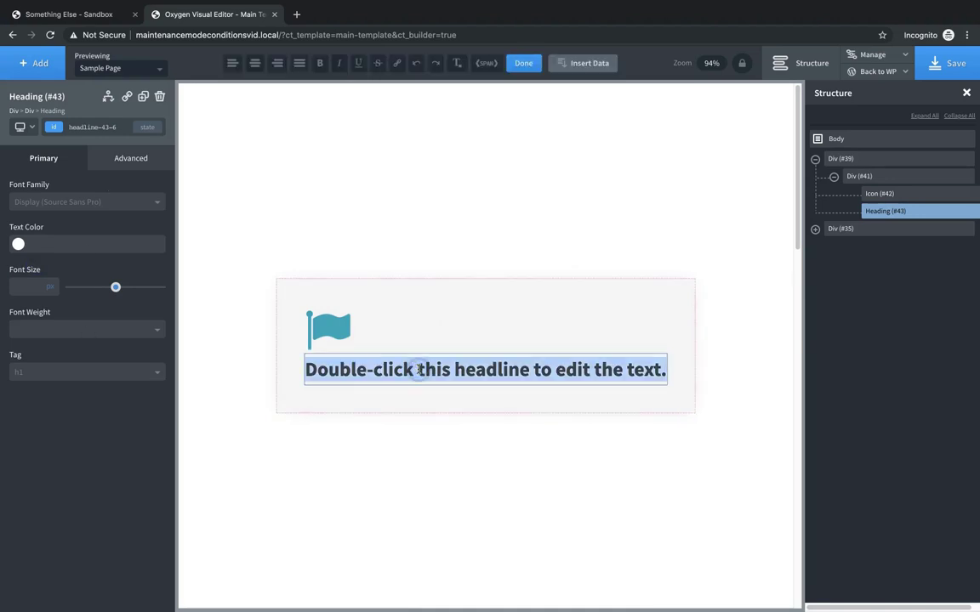
{"action": "type", "text": "WEBSITE"}
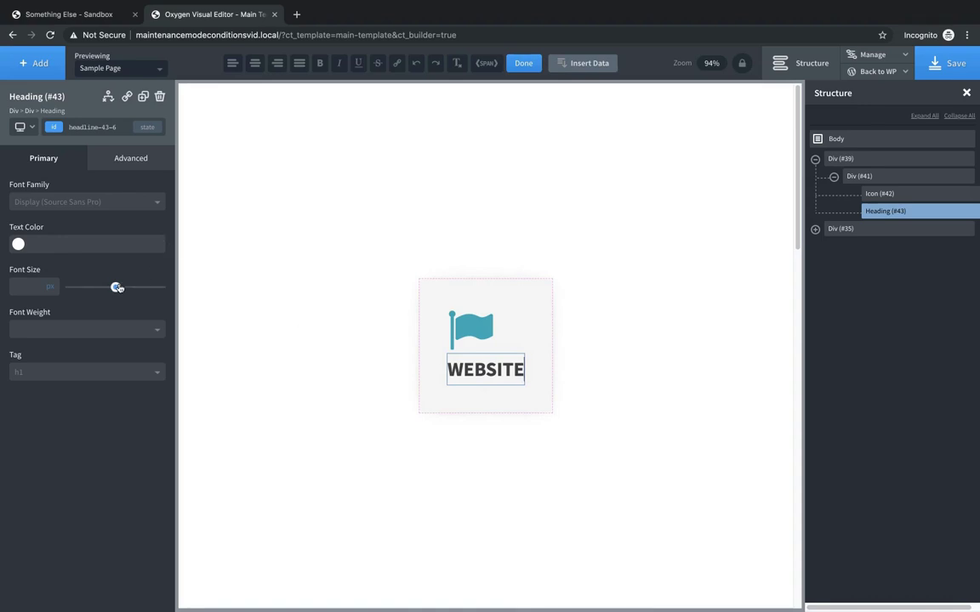
- Shrink the WEBSITE heading, colour it teal, and centre the flag and heading in Div (#41)
{"action": "left_click_drag", "start_coordinate": [115, 286], "coordinate": [92, 290]}
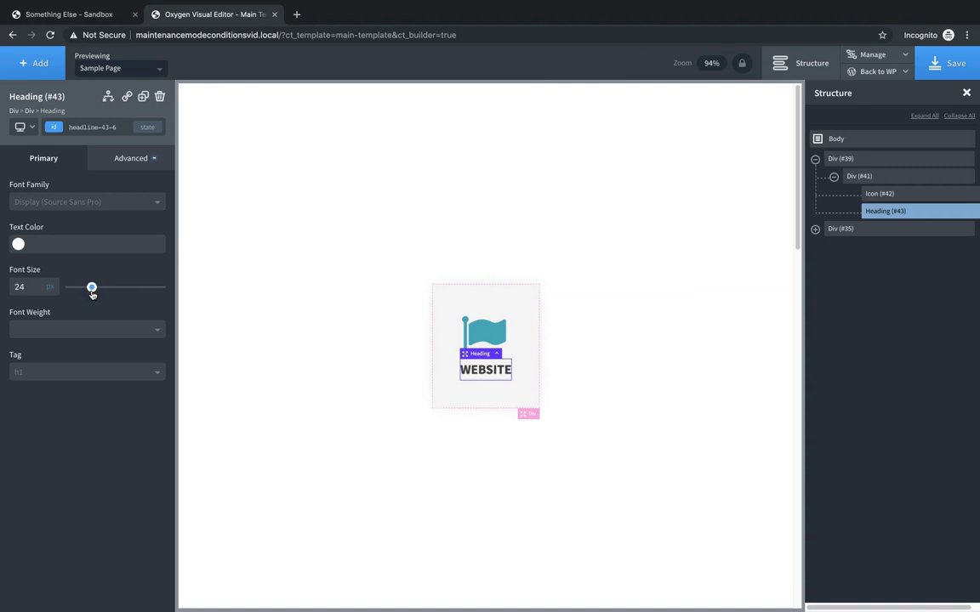
{"action": "left_click", "coordinate": [18, 244]}
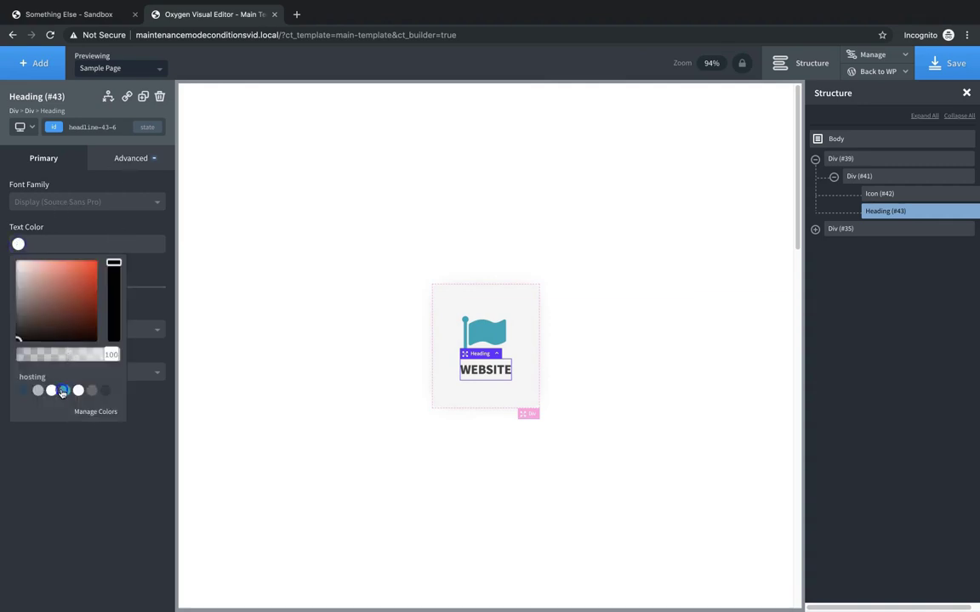
{"action": "left_click", "coordinate": [64, 391]}
{"action": "left_click", "coordinate": [489, 393]}
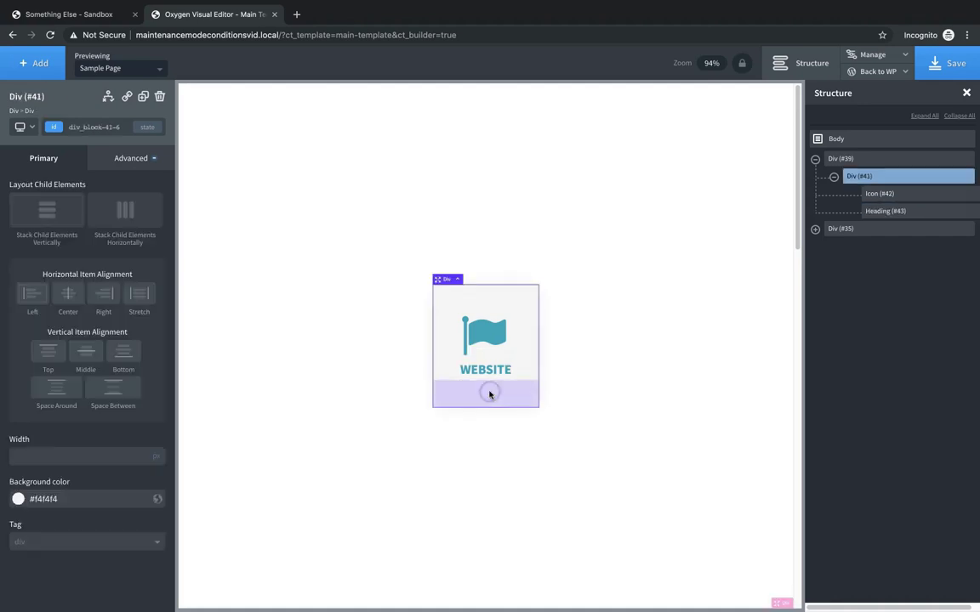
{"action": "left_click", "coordinate": [73, 299]}
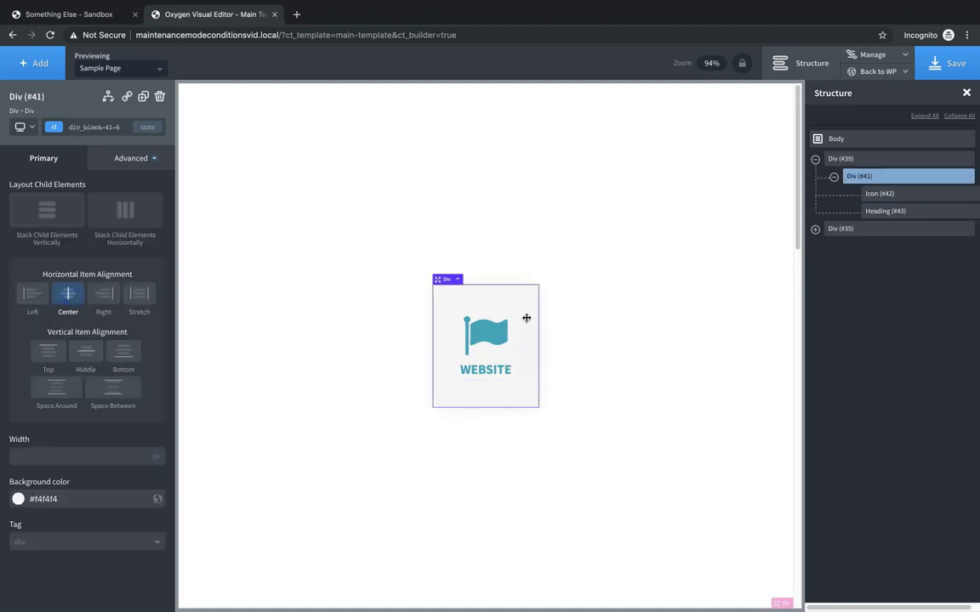
{"action": "left_click", "coordinate": [636, 273]}
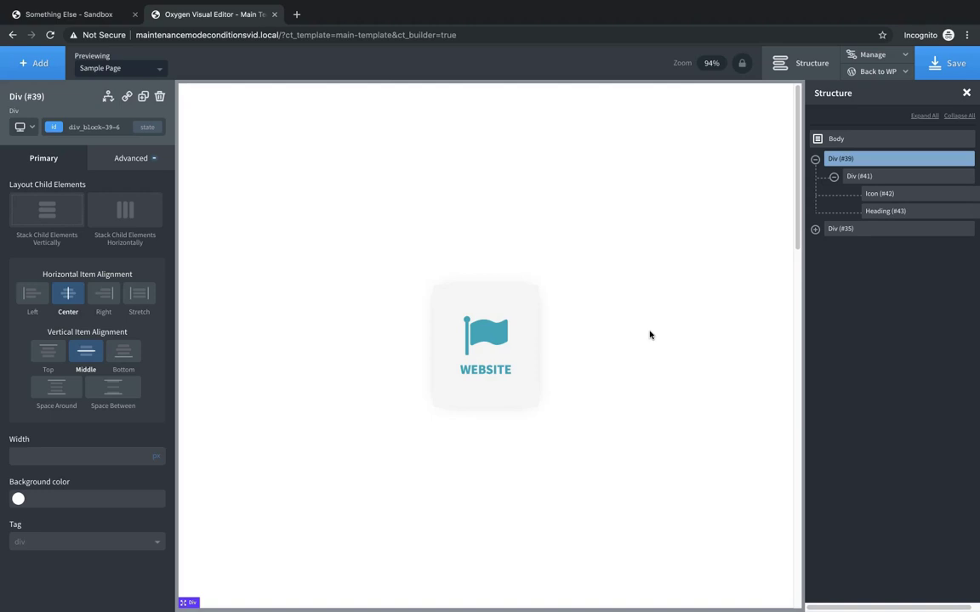
- Add a new Div below the WEBSITE box and place an Icon inside it
{"action": "left_click", "coordinate": [41, 63]}
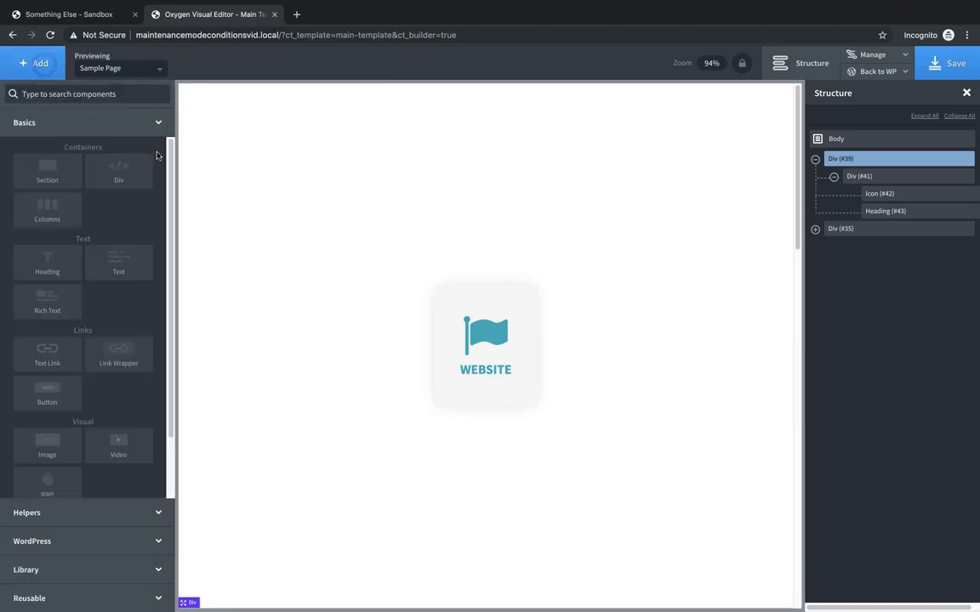
{"action": "left_click", "coordinate": [132, 166]}
{"action": "left_click", "coordinate": [37, 63]}
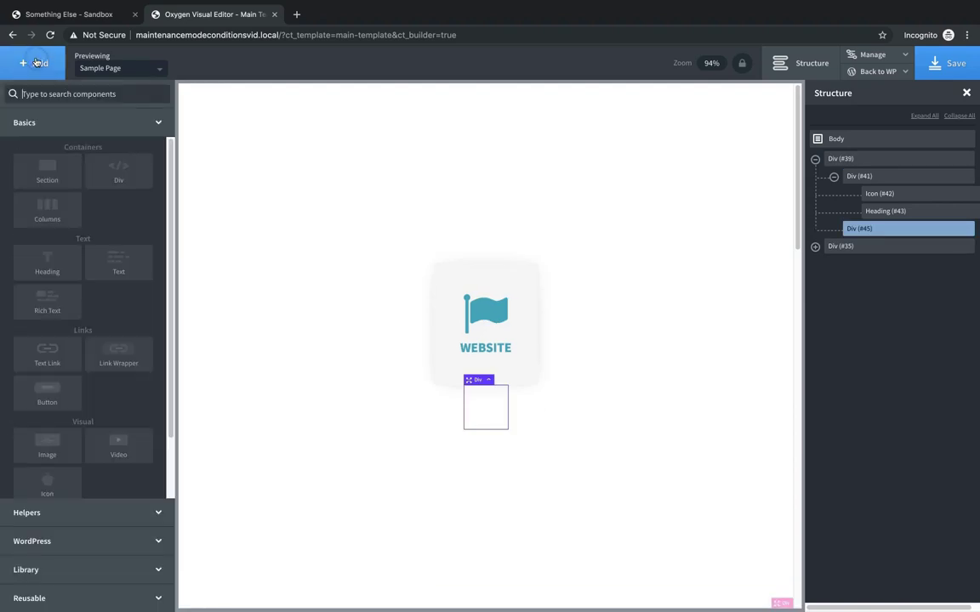
{"action": "type", "text": "icon"}
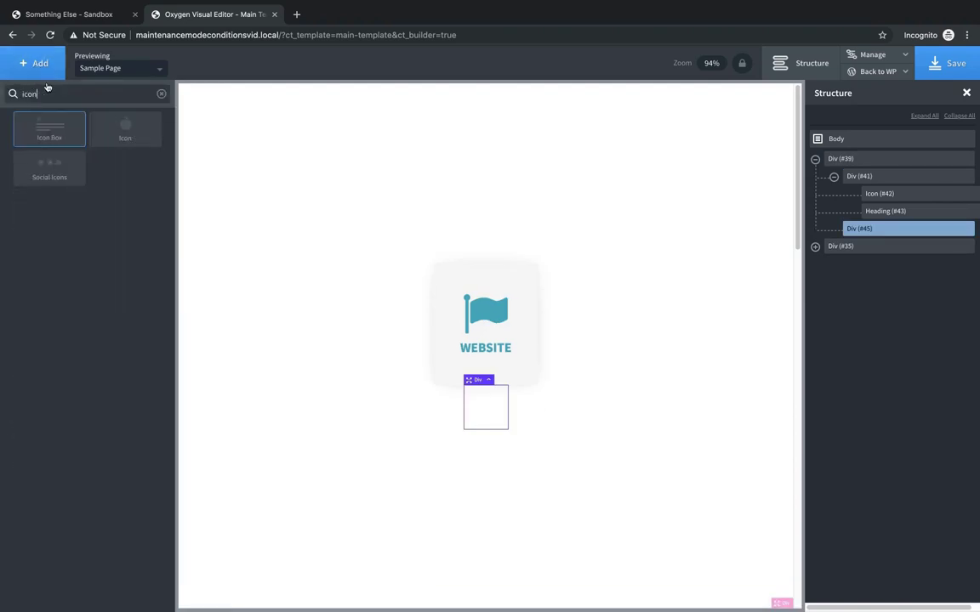
{"action": "left_click", "coordinate": [140, 145]}
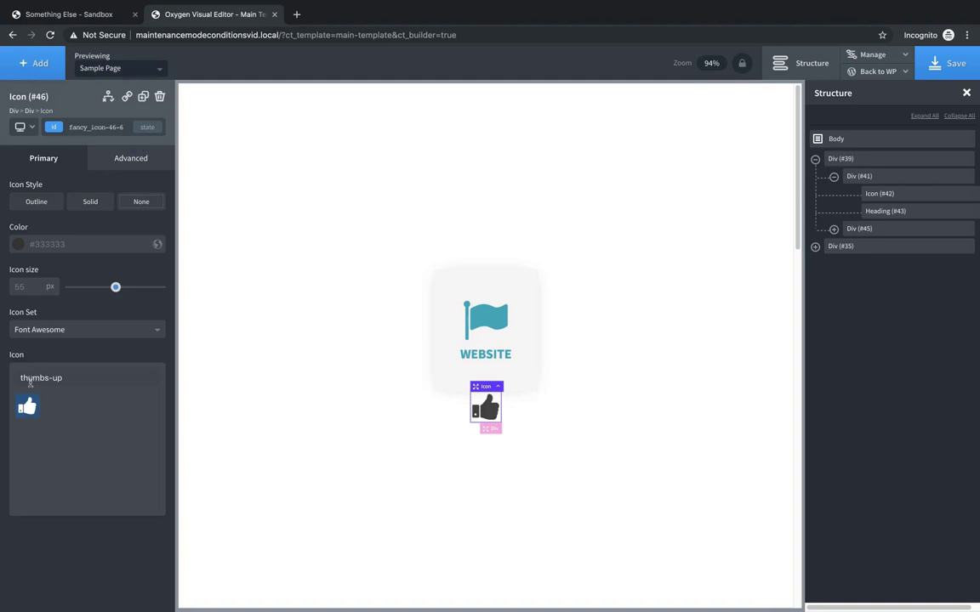
- Change the icon to the unlock-alt padlock and colour it hosting Dove Gray
{"action": "left_click_drag", "start_coordinate": [74, 377], "coordinate": [19, 378]}
{"action": "type", "text": "lock"}
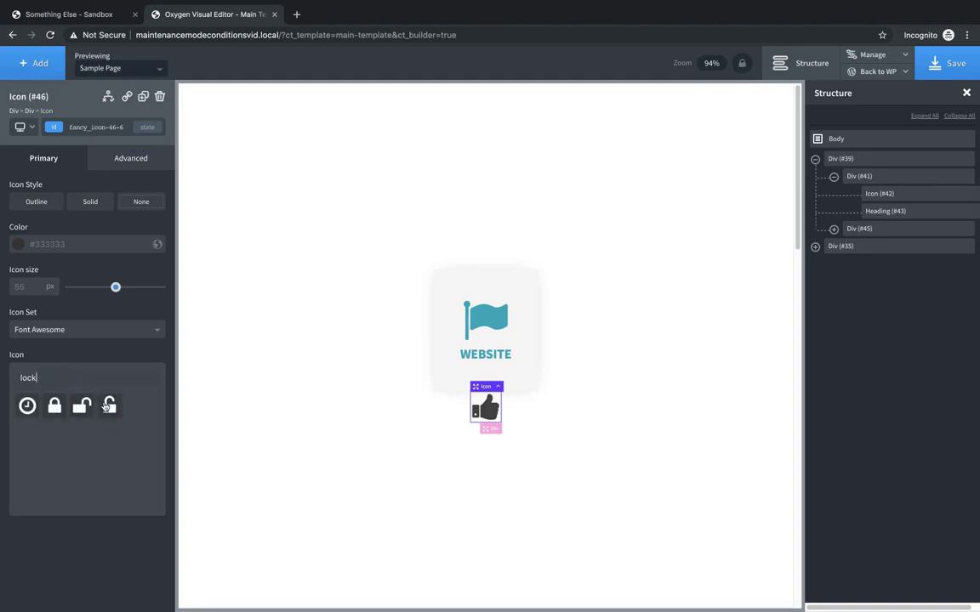
{"action": "left_click", "coordinate": [109, 406]}
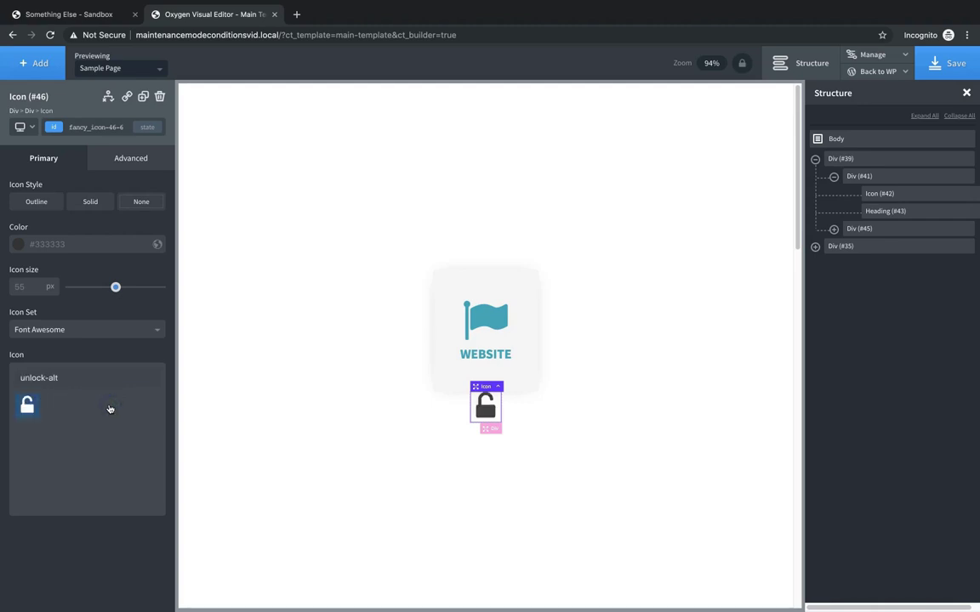
{"action": "left_click", "coordinate": [16, 244]}
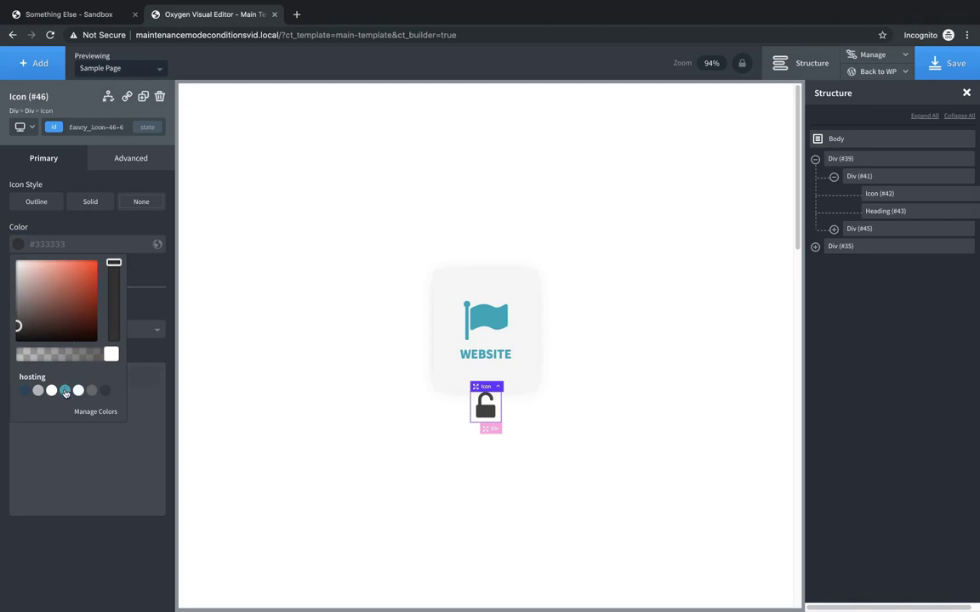
{"action": "left_click", "coordinate": [107, 393]}
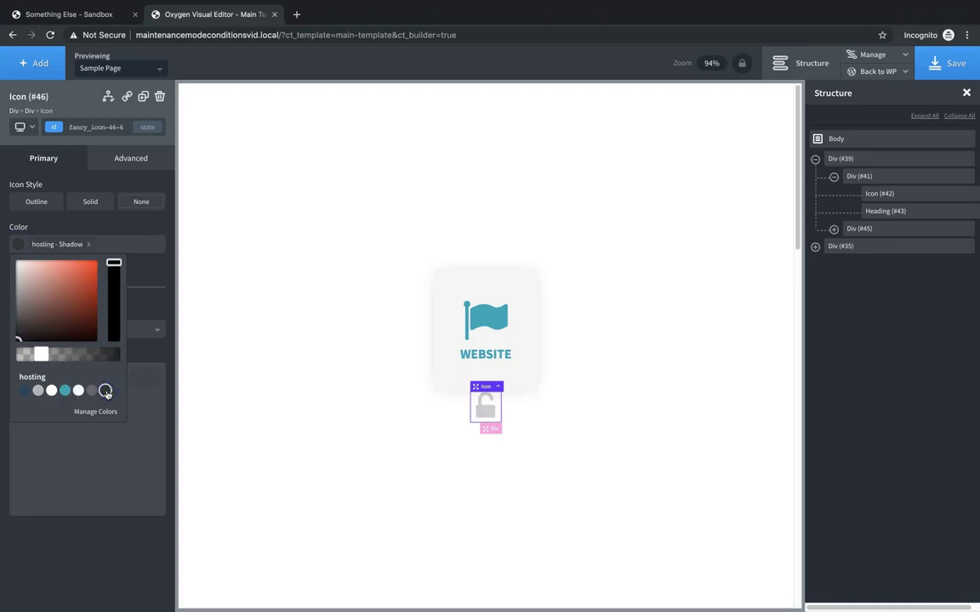
{"action": "left_click", "coordinate": [91, 391]}
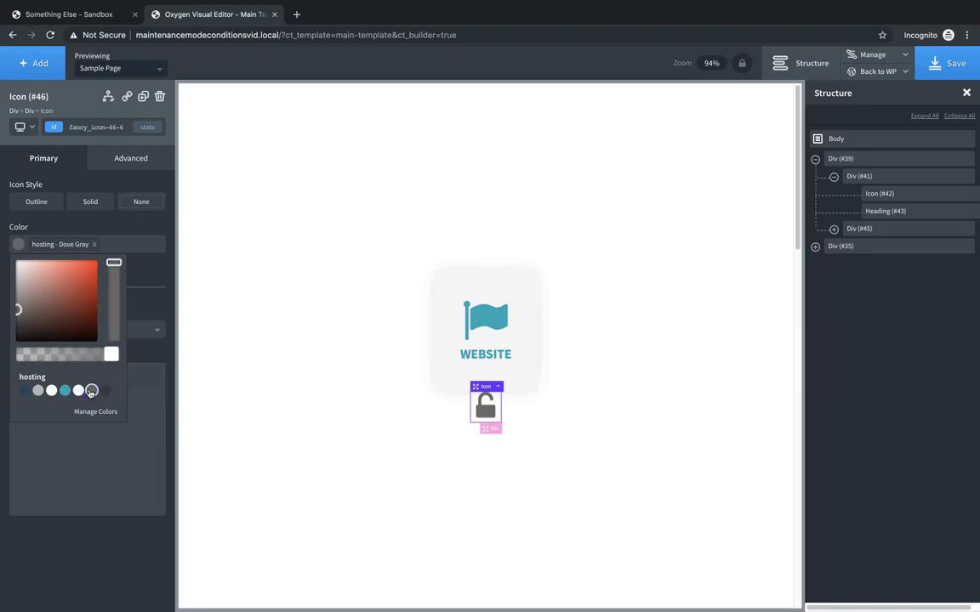
{"action": "left_click", "coordinate": [42, 72]}
{"action": "left_click", "coordinate": [28, 538]}
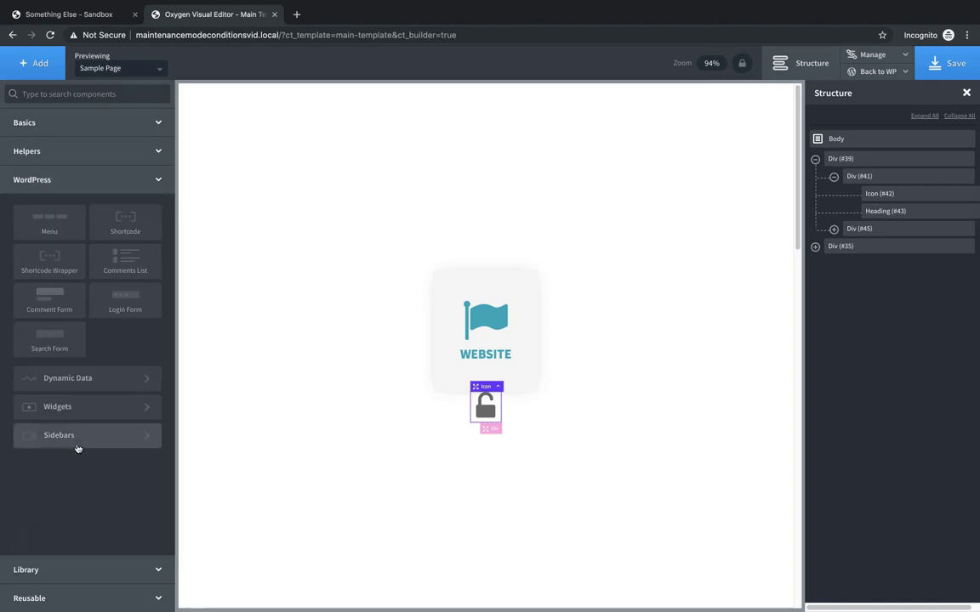
- Add a Login Form below the padlock with 5 px field border radius and faint, low-alpha borders
{"action": "left_click", "coordinate": [127, 304]}
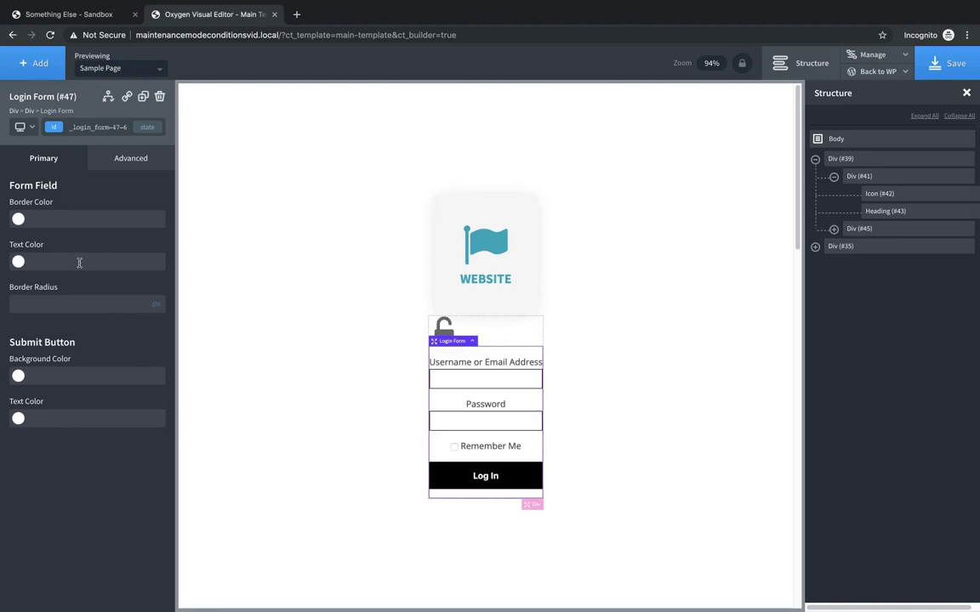
{"action": "left_click", "coordinate": [28, 303]}
{"action": "left_click", "coordinate": [18, 217]}
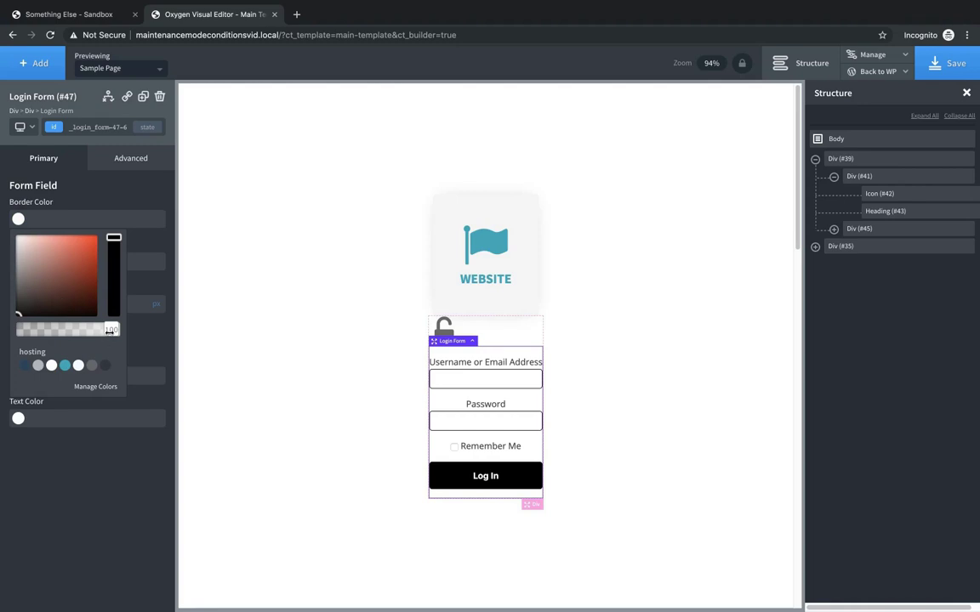
{"action": "left_click_drag", "start_coordinate": [109, 330], "coordinate": [45, 329]}
{"action": "left_click", "coordinate": [158, 251]}
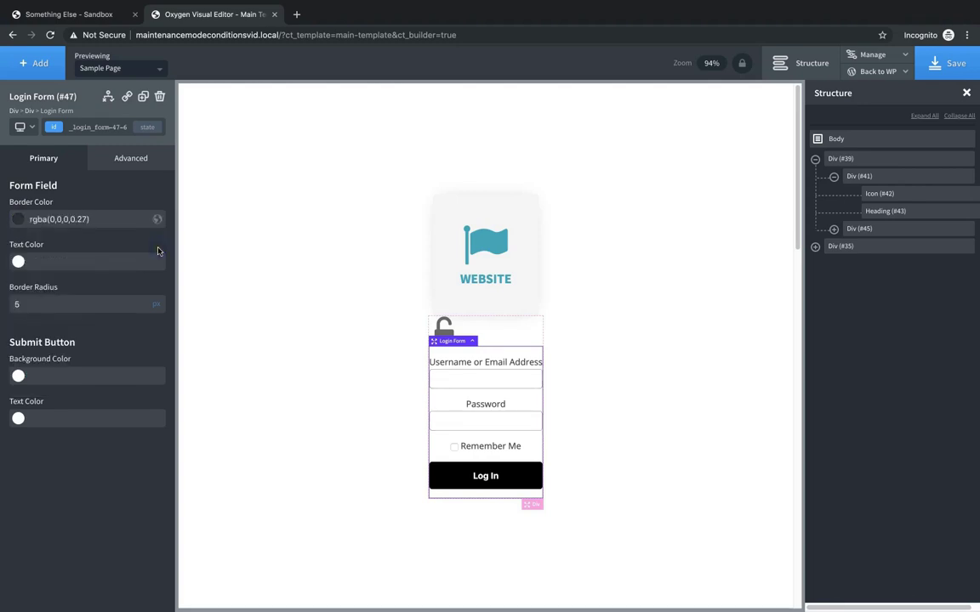
- Set the Log In button's background colour to hosting Dove Gray
{"action": "left_click", "coordinate": [20, 377]}
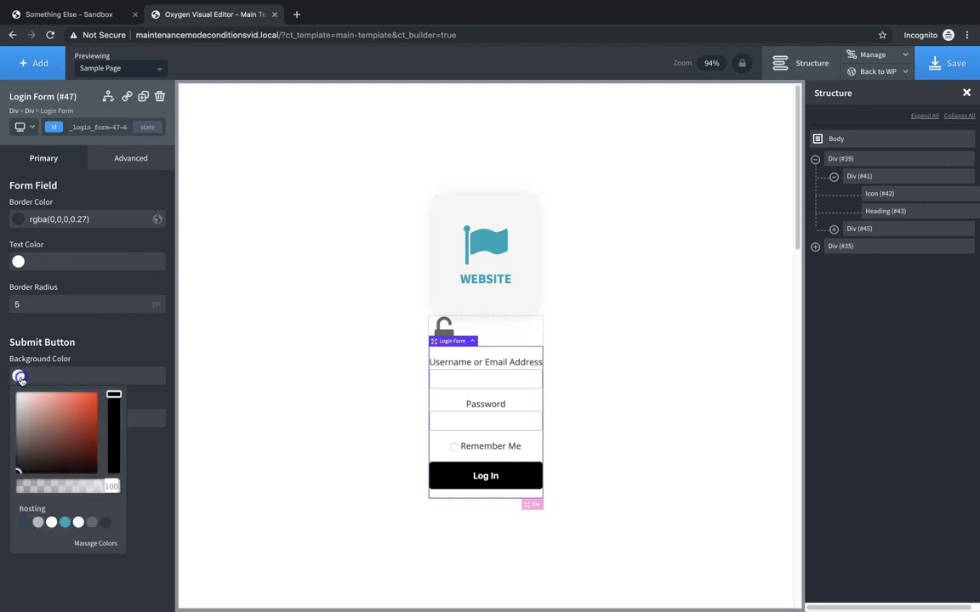
{"action": "left_click", "coordinate": [91, 522]}
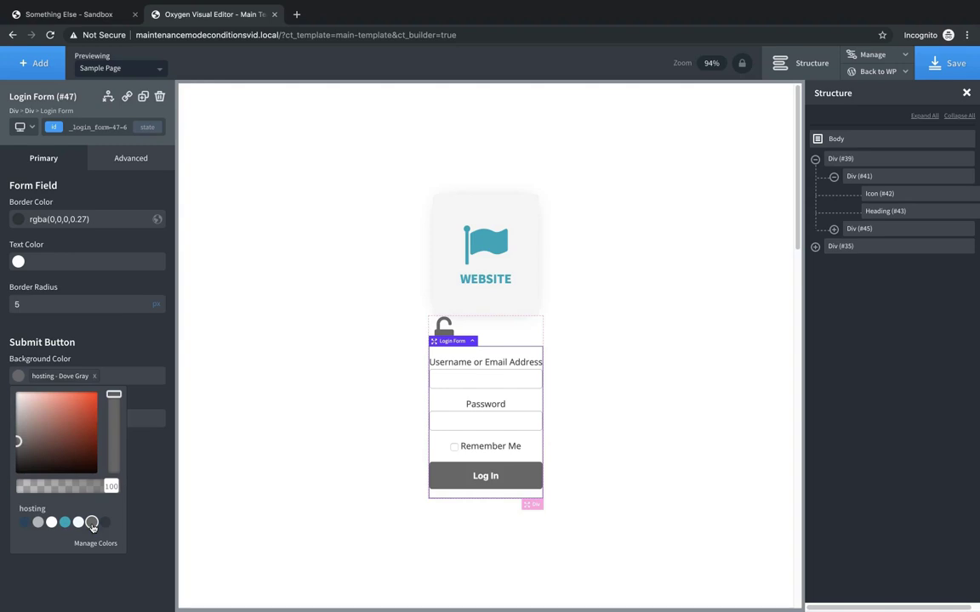
{"action": "left_click", "coordinate": [129, 478]}
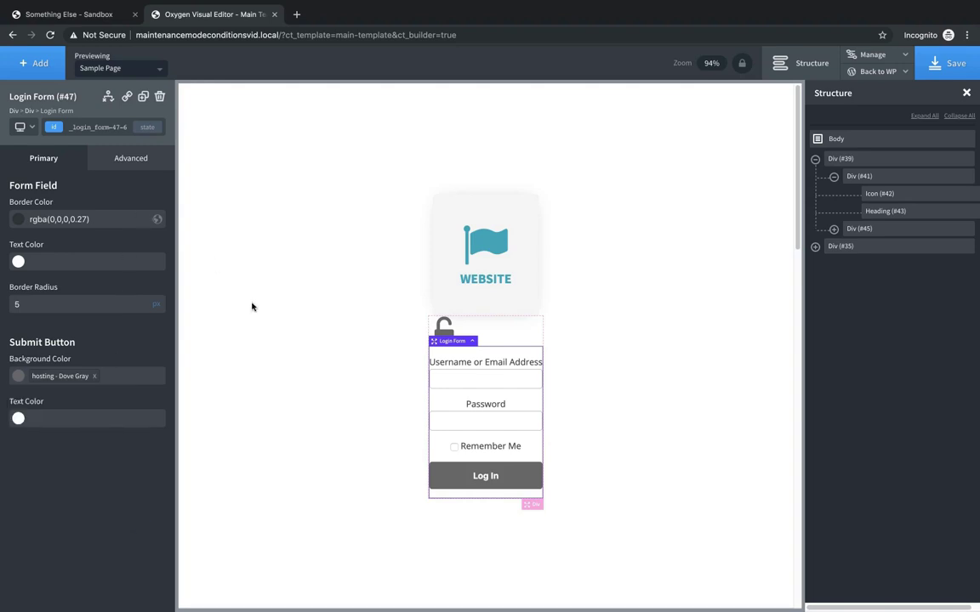
{"action": "left_click", "coordinate": [527, 334]}
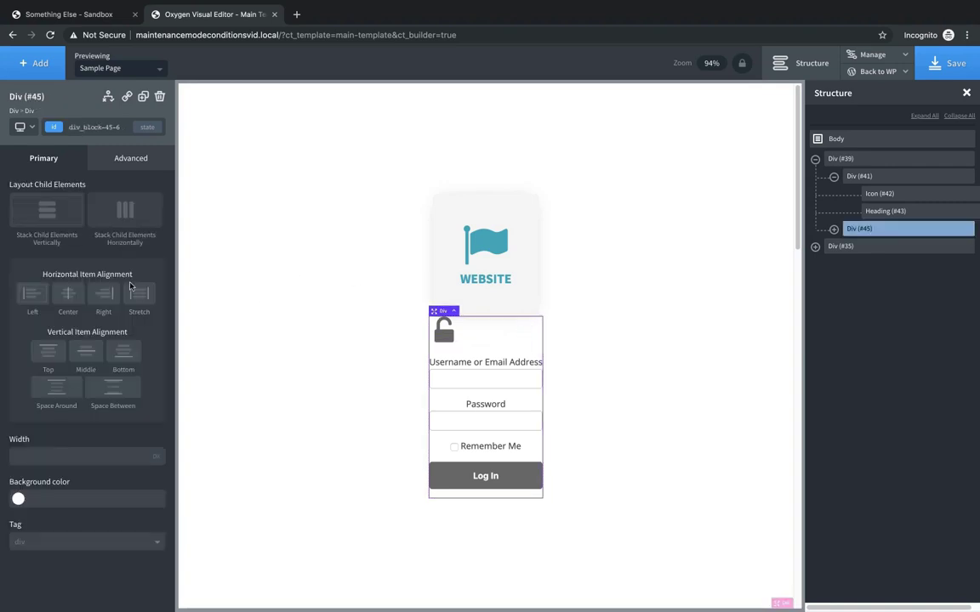
- Center Div #45's items horizontally and give it 25 px left and right padding
{"action": "left_click", "coordinate": [70, 297]}
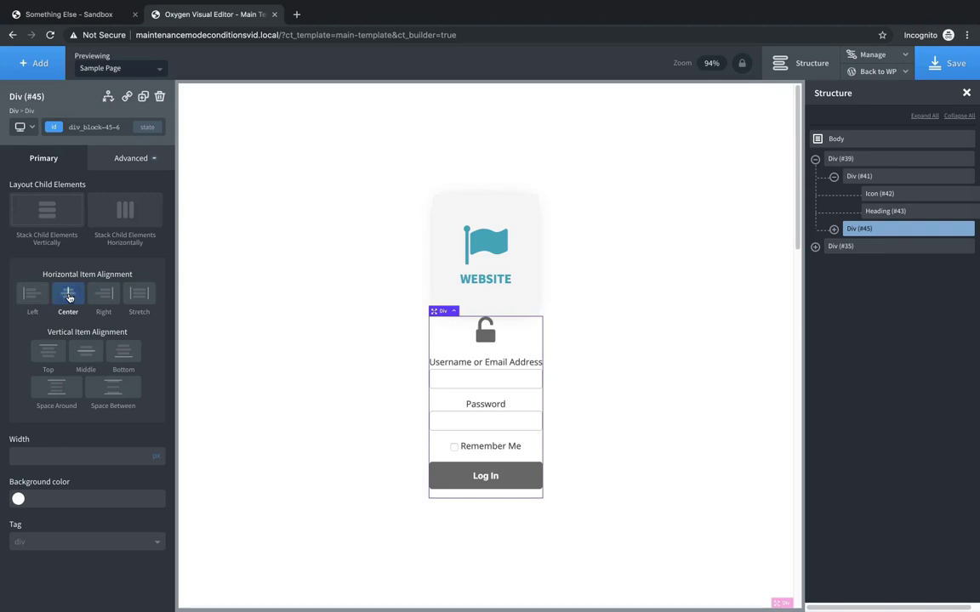
{"action": "left_click", "coordinate": [129, 158]}
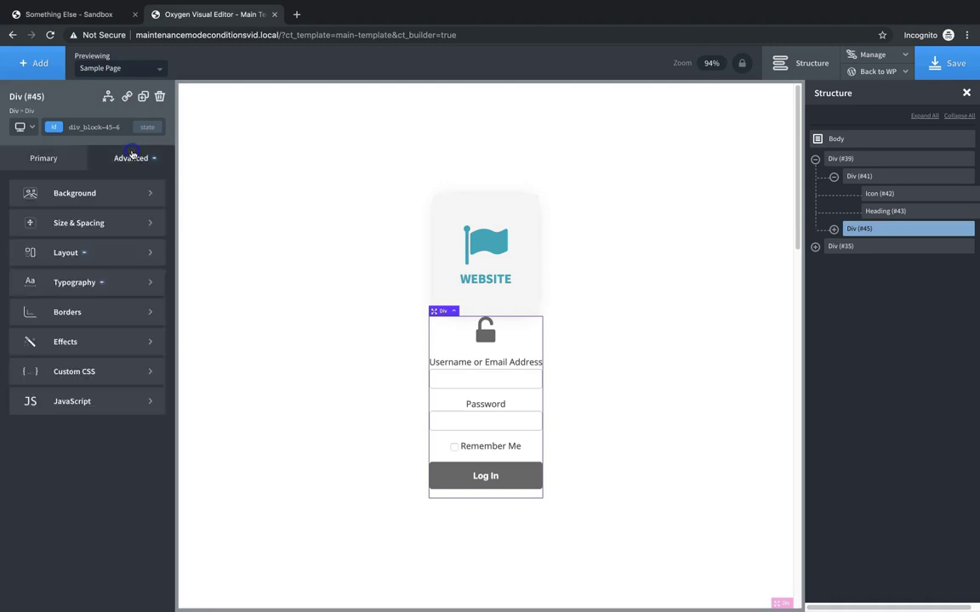
{"action": "left_click", "coordinate": [97, 222]}
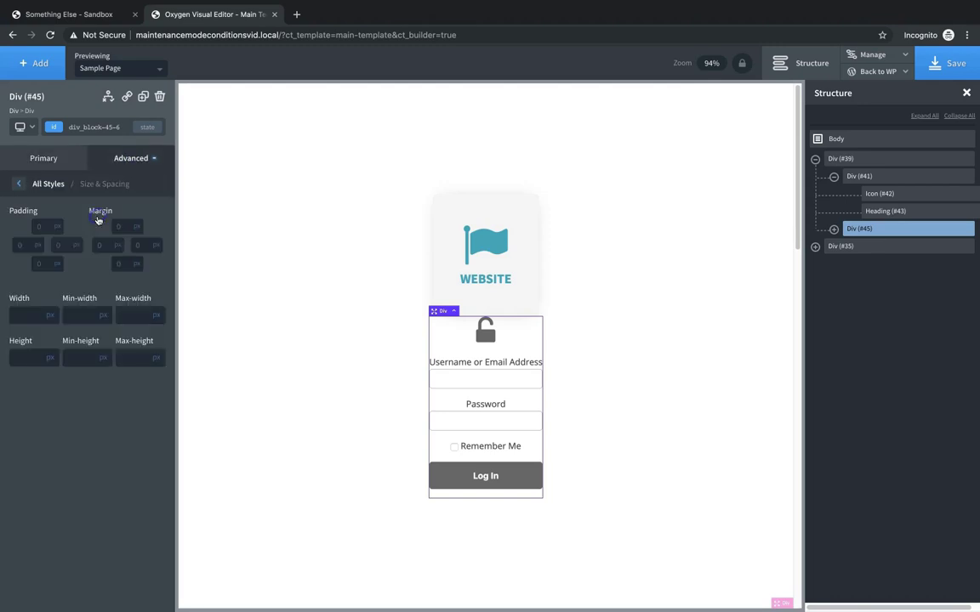
{"action": "left_click", "coordinate": [38, 247]}
{"action": "type", "text": "25"}
{"action": "left_click", "coordinate": [60, 245]}
{"action": "type", "text": "25"}
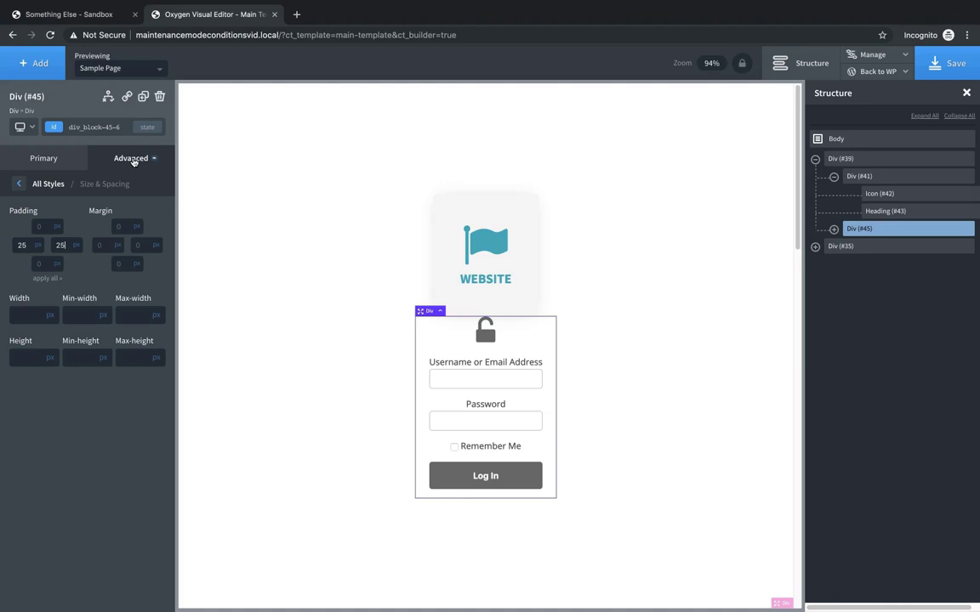
{"action": "left_click", "coordinate": [133, 161]}
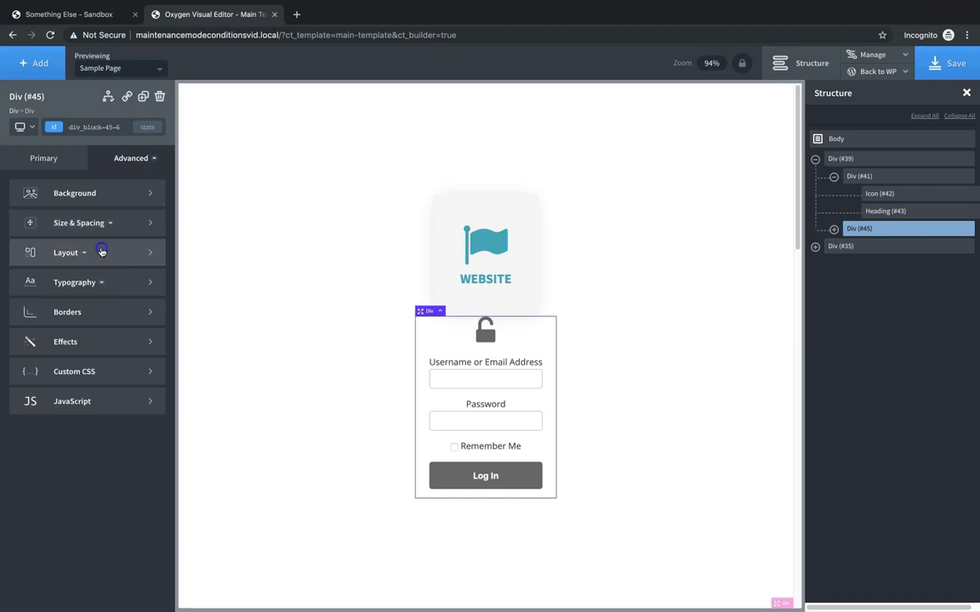
- Make Div #45 absolutely positioned with a 200 px bottom offset
{"action": "left_click", "coordinate": [101, 252]}
{"action": "scroll", "coordinate": [102, 382], "scroll_direction": "down", "scroll_amount": 5}
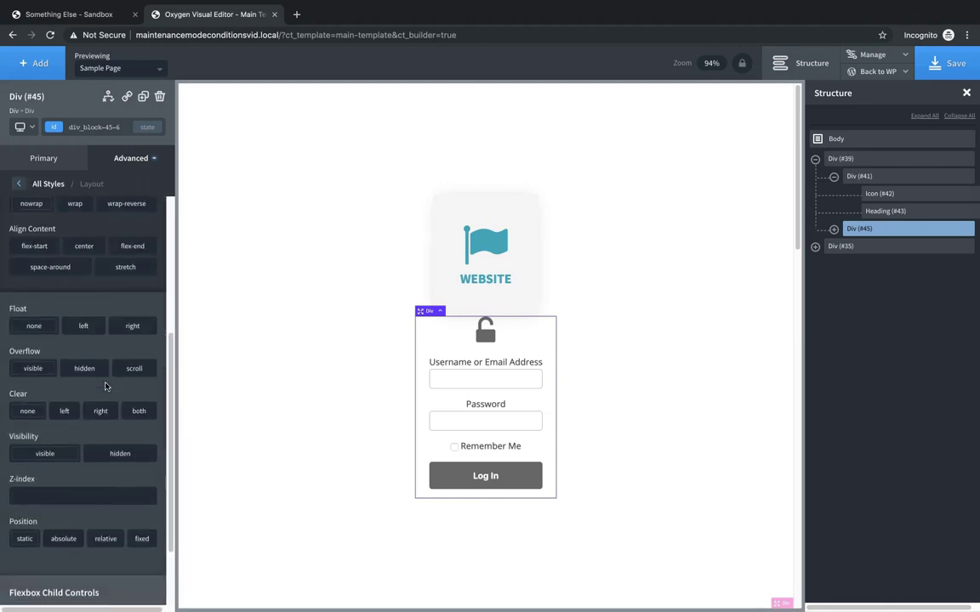
{"action": "scroll", "coordinate": [105, 387], "scroll_direction": "down", "scroll_amount": 2}
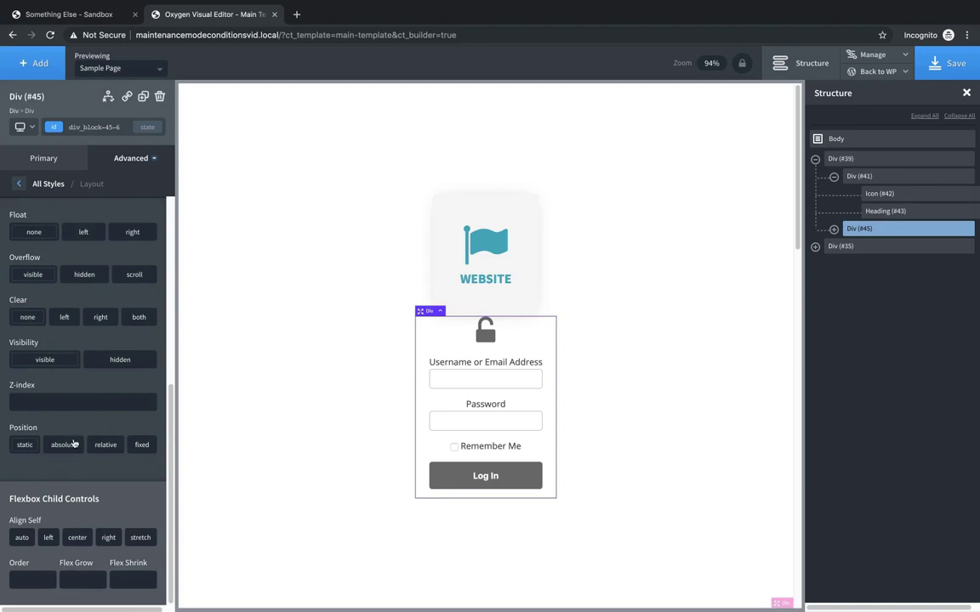
{"action": "left_click", "coordinate": [73, 443]}
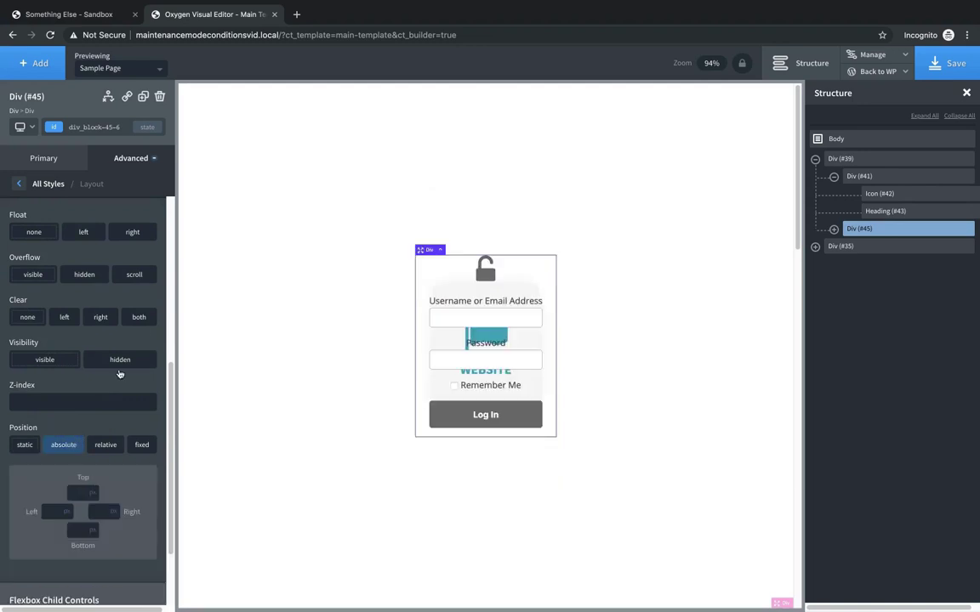
{"action": "left_click", "coordinate": [81, 531]}
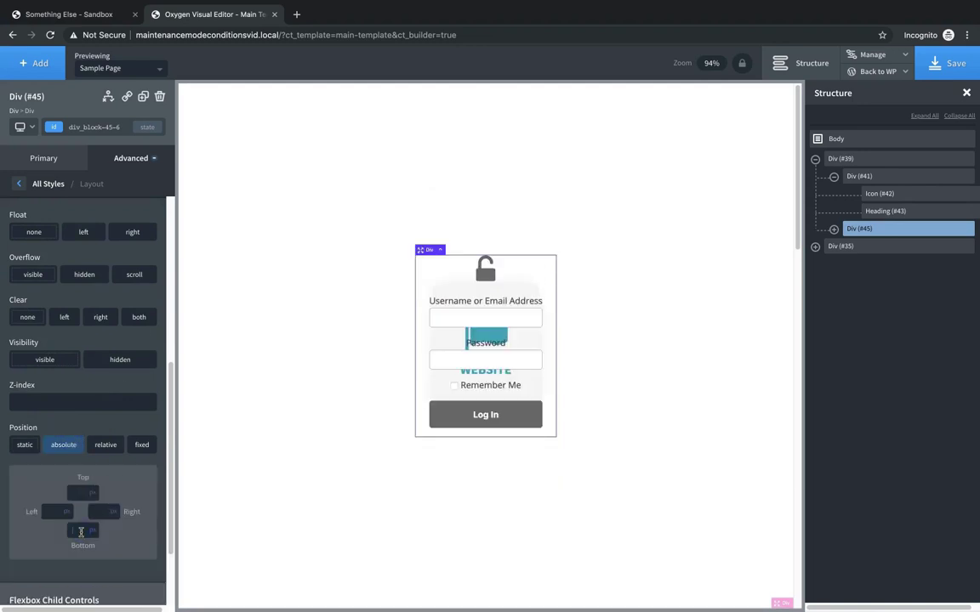
{"action": "type", "text": "200"}
- Lower the login box's bottom offset to about -276 px
{"action": "key", "text": "Down"}
{"action": "key", "text": "Down"}
{"action": "key", "text": "Down"}
{"action": "key", "text": "Down"}
{"action": "key", "text": "Down"}
{"action": "key", "text": "Down"}
{"action": "key", "text": "Down"}
{"action": "key", "text": "Down"}
{"action": "key", "text": "Down"}
{"action": "key", "text": "Down"}
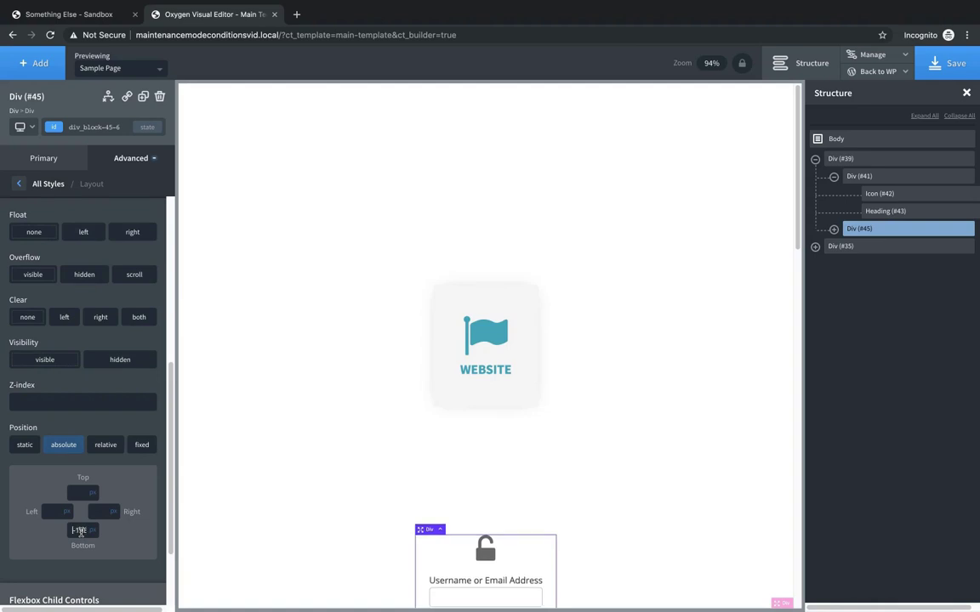
{"action": "key", "text": "Down"}
{"action": "key", "text": "Down"}
{"action": "key", "text": "Down"}
{"action": "key", "text": "Down"}
{"action": "key", "text": "Down"}
{"action": "key", "text": "Down"}
{"action": "key", "text": "Down"}
{"action": "key", "text": "Down"}
{"action": "key", "text": "Down"}
{"action": "key", "text": "Down"}
{"action": "key", "text": "Down"}
{"action": "key", "text": "Down"}
{"action": "key", "text": "Down"}
{"action": "key", "text": "Down"}
{"action": "key", "text": "Down"}
{"action": "key", "text": "Down"}
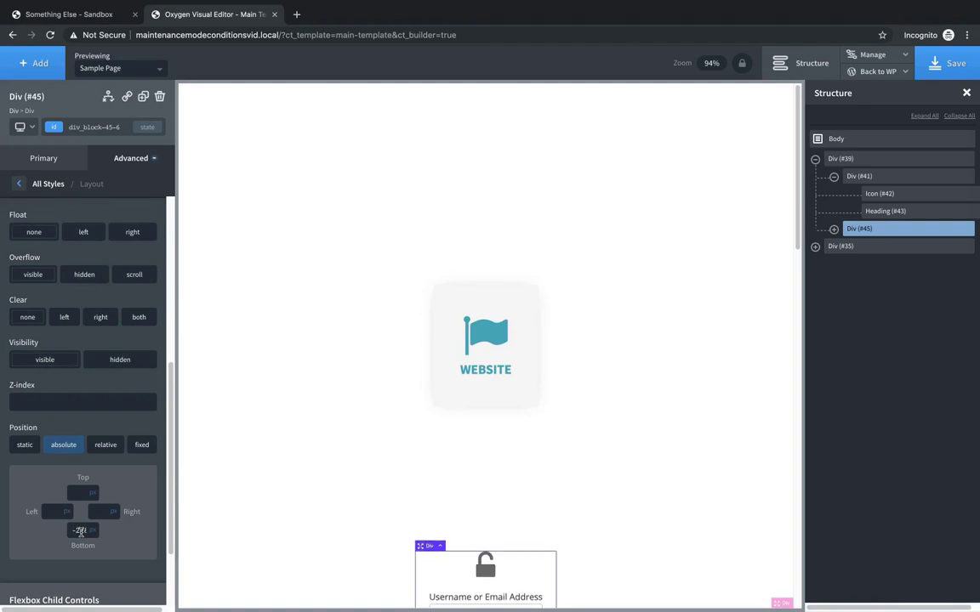
{"action": "key", "text": "Down"}
{"action": "key", "text": "Down"}
{"action": "key", "text": "Down"}
{"action": "key", "text": "Down"}
{"action": "key", "text": "Down"}
{"action": "key", "text": "Down"}
{"action": "key", "text": "Down"}
{"action": "key", "text": "Down"}
{"action": "key", "text": "Down"}
{"action": "key", "text": "Down"}
{"action": "key", "text": "Down"}
{"action": "key", "text": "Down"}
{"action": "key", "text": "Down"}
{"action": "key", "text": "Down"}
{"action": "key", "text": "Down"}
{"action": "key", "text": "Down"}
{"action": "key", "text": "Down"}
{"action": "key", "text": "Down"}
{"action": "key", "text": "Down"}
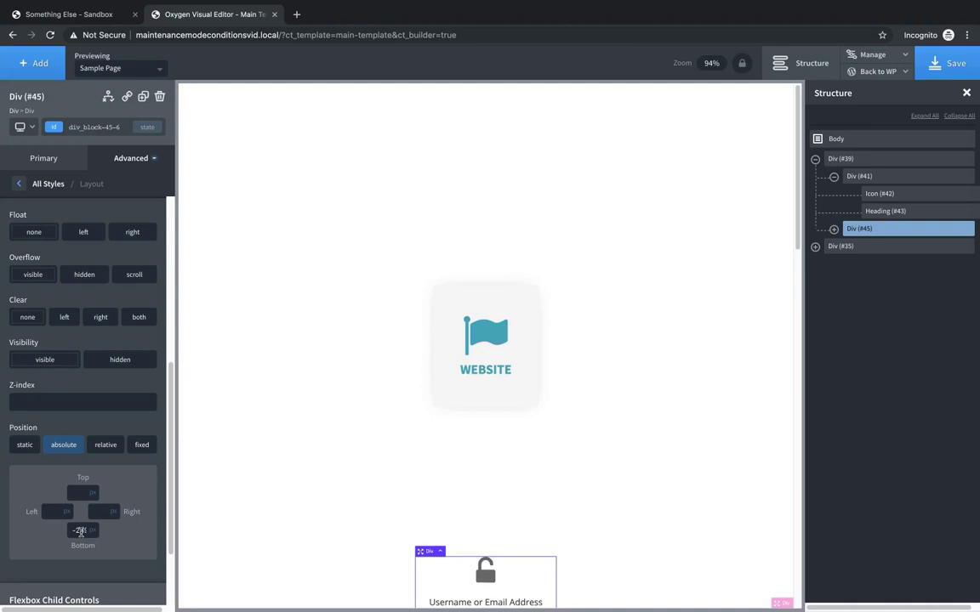
{"action": "key", "text": "Down"}
{"action": "key", "text": "Down"}
{"action": "key", "text": "Down"}
{"action": "key", "text": "Down"}
{"action": "key", "text": "Down"}
{"action": "key", "text": "Down"}
{"action": "key", "text": "Down"}
{"action": "key", "text": "Down"}
{"action": "key", "text": "Down"}
{"action": "key", "text": "Down"}
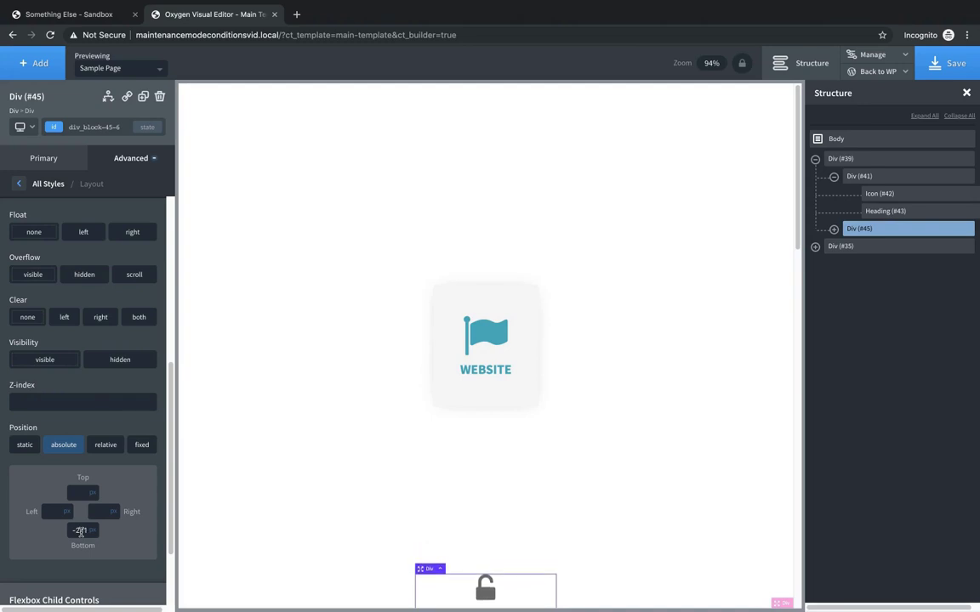
{"action": "key", "text": "Down"}
{"action": "key", "text": "Down"}
{"action": "key", "text": "Down"}
{"action": "key", "text": "Down"}
{"action": "key", "text": "Down"}
{"action": "key", "text": "Down"}
{"action": "key", "text": "Down"}
{"action": "key", "text": "Down"}
{"action": "key", "text": "Down"}
{"action": "key", "text": "Down"}
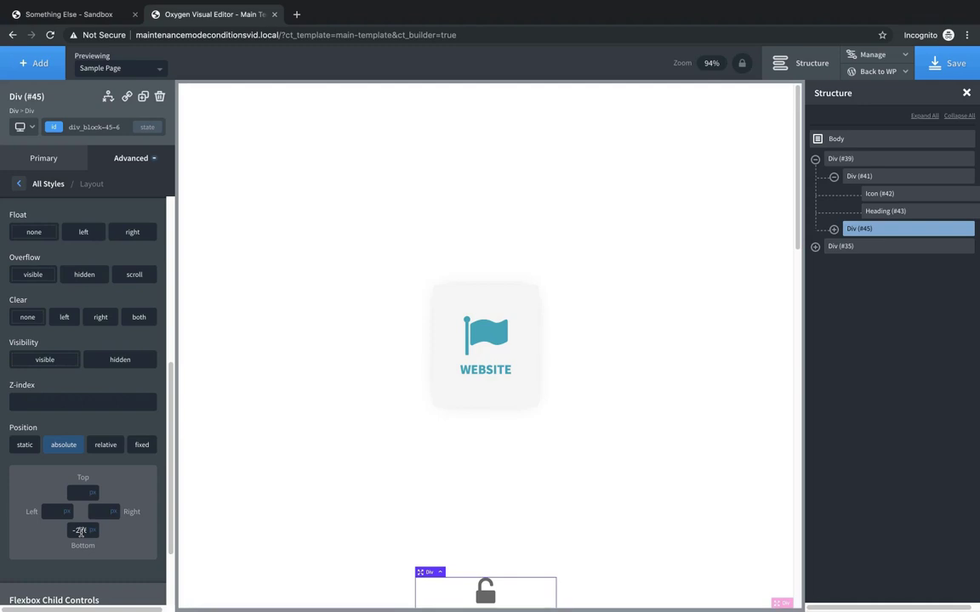
{"action": "scroll", "coordinate": [381, 586], "scroll_direction": "down", "scroll_amount": 3}
{"action": "scroll", "coordinate": [381, 585], "scroll_direction": "up", "scroll_amount": 2}
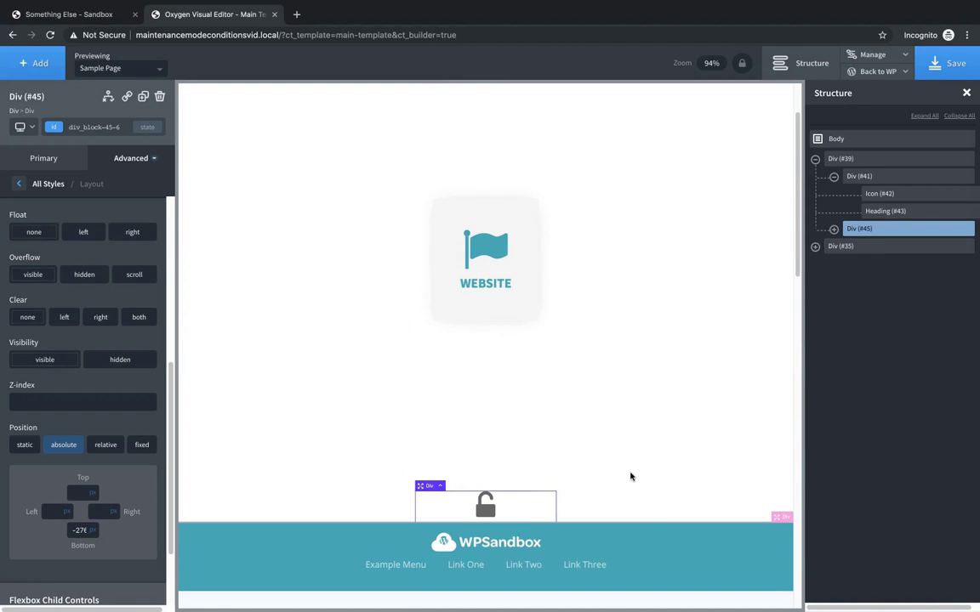
{"action": "scroll", "coordinate": [667, 511], "scroll_direction": "up", "scroll_amount": 1}
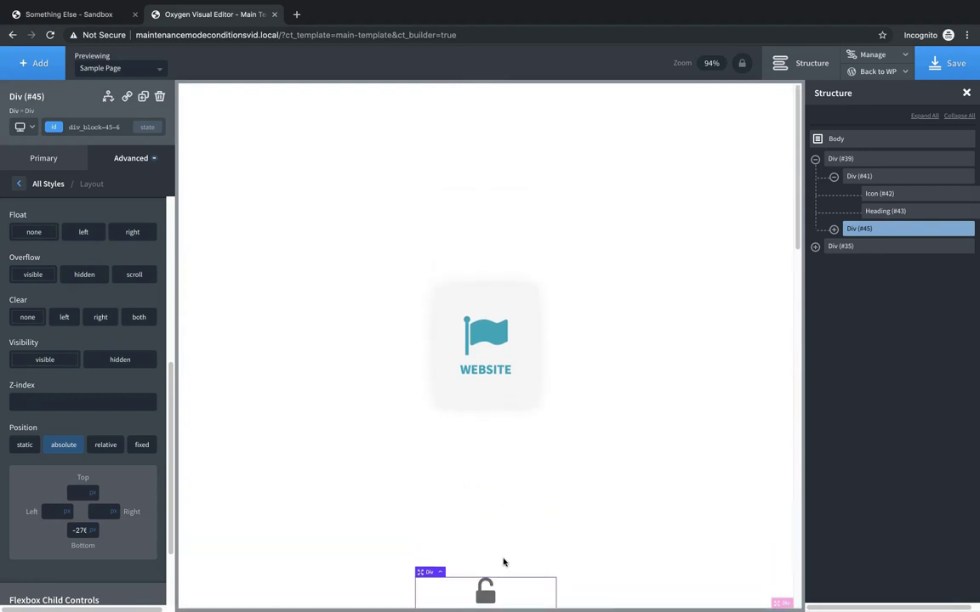
- Give the login box a 0.4 s transition with ease timing
{"action": "left_click", "coordinate": [129, 159]}
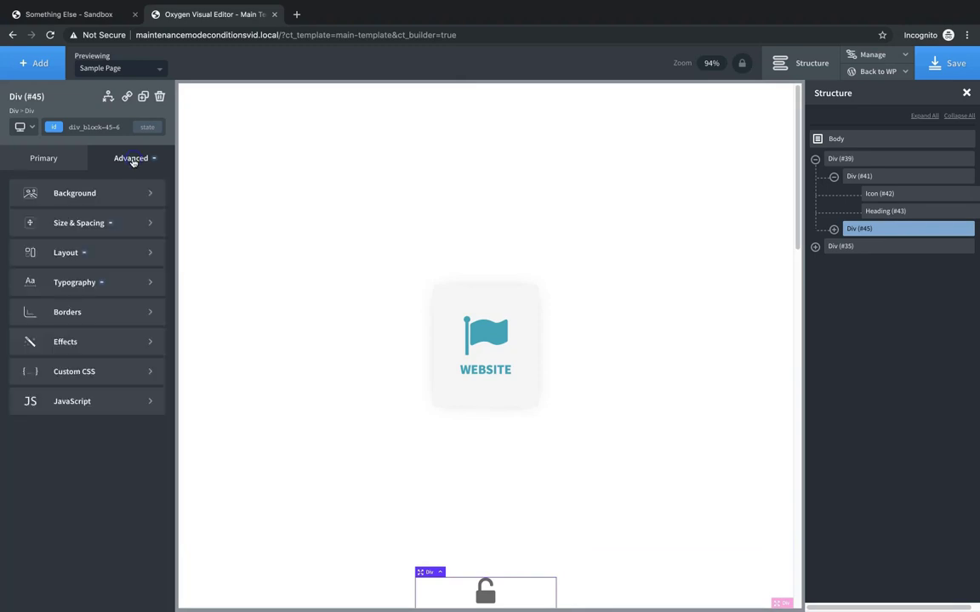
{"action": "left_click", "coordinate": [97, 341]}
{"action": "left_click", "coordinate": [102, 277]}
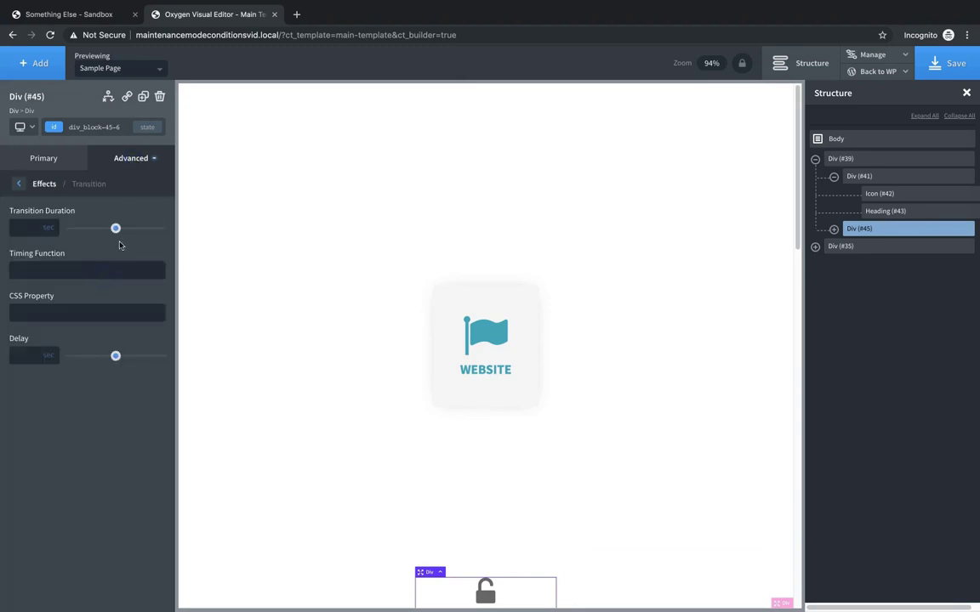
{"action": "mouse_move", "coordinate": [116, 228]}
{"action": "left_mouse_down"}
{"action": "mouse_move", "coordinate": [98, 228]}
{"action": "mouse_move", "coordinate": [107, 230]}
{"action": "left_mouse_up"}
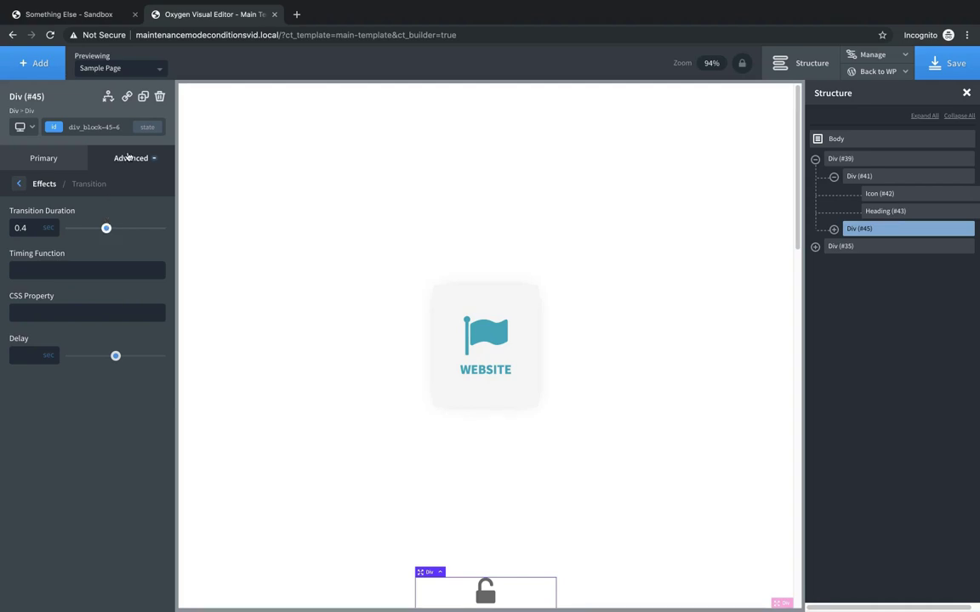
{"action": "left_click", "coordinate": [40, 270]}
{"action": "type", "text": "ease"}
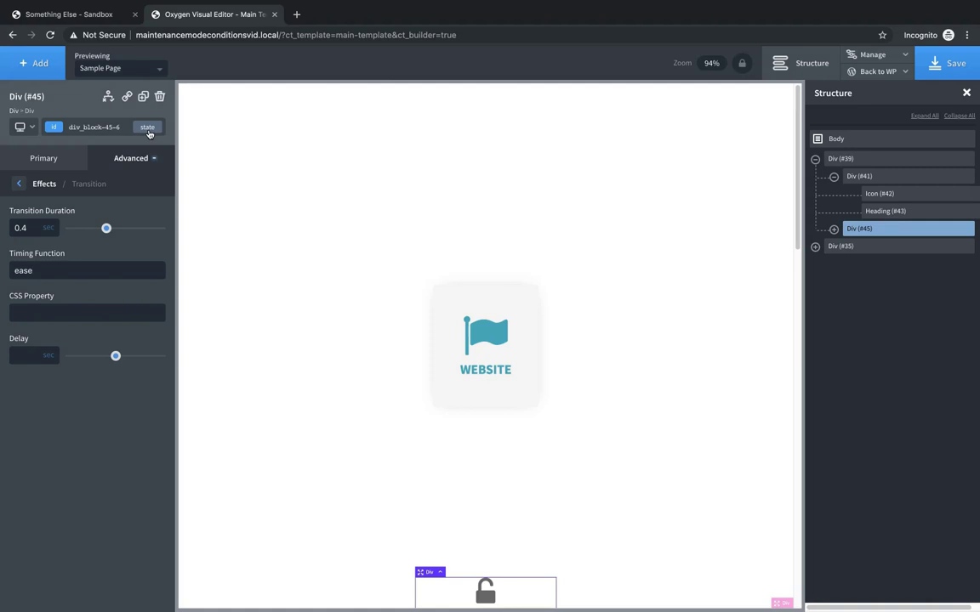
- Set the :hover state to absolute position with bottom 0, then save the template
{"action": "left_click", "coordinate": [148, 127]}
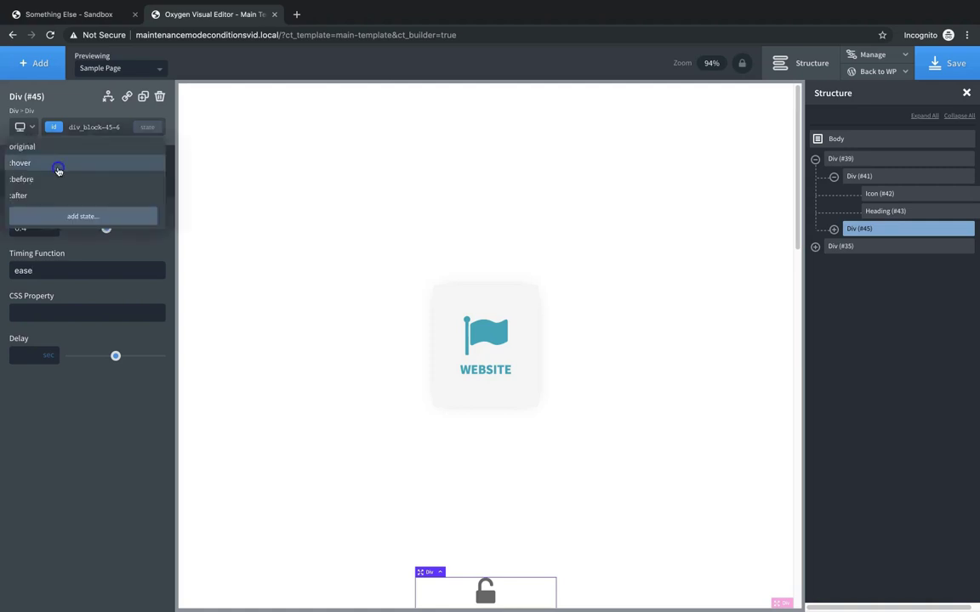
{"action": "left_click", "coordinate": [58, 168]}
{"action": "left_click", "coordinate": [113, 159]}
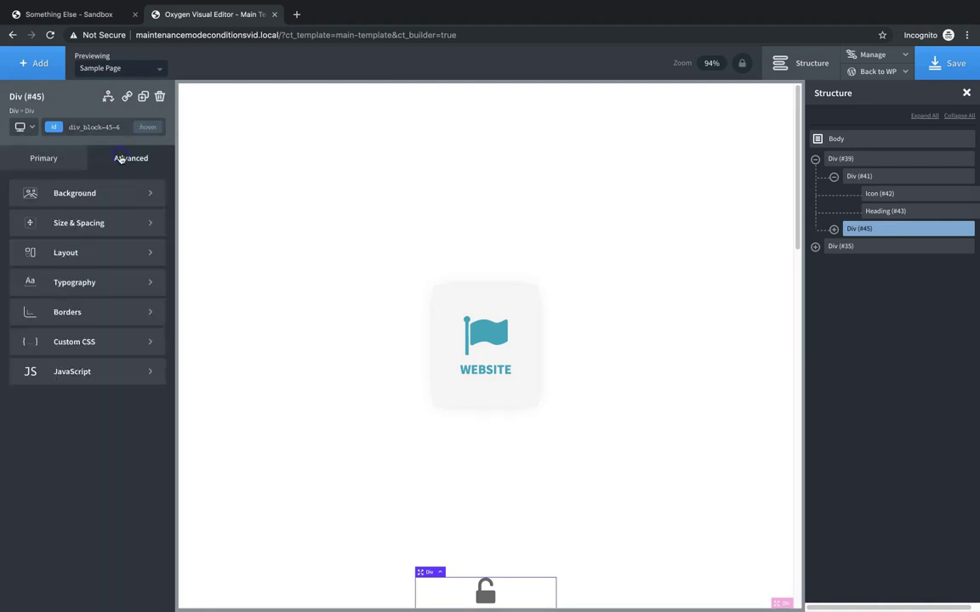
{"action": "left_click", "coordinate": [112, 255]}
{"action": "scroll", "coordinate": [107, 369], "scroll_direction": "down", "scroll_amount": 2}
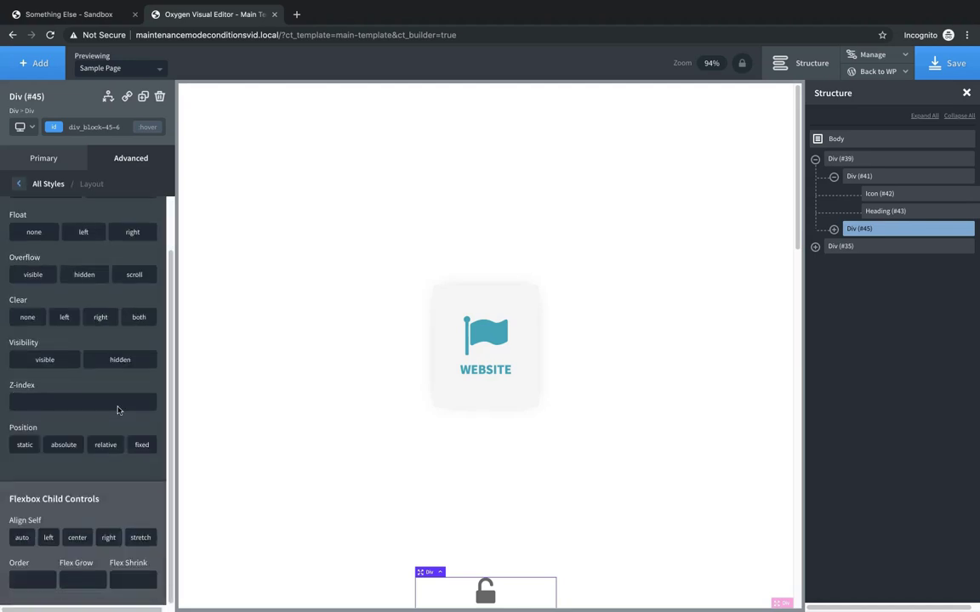
{"action": "left_click", "coordinate": [66, 448]}
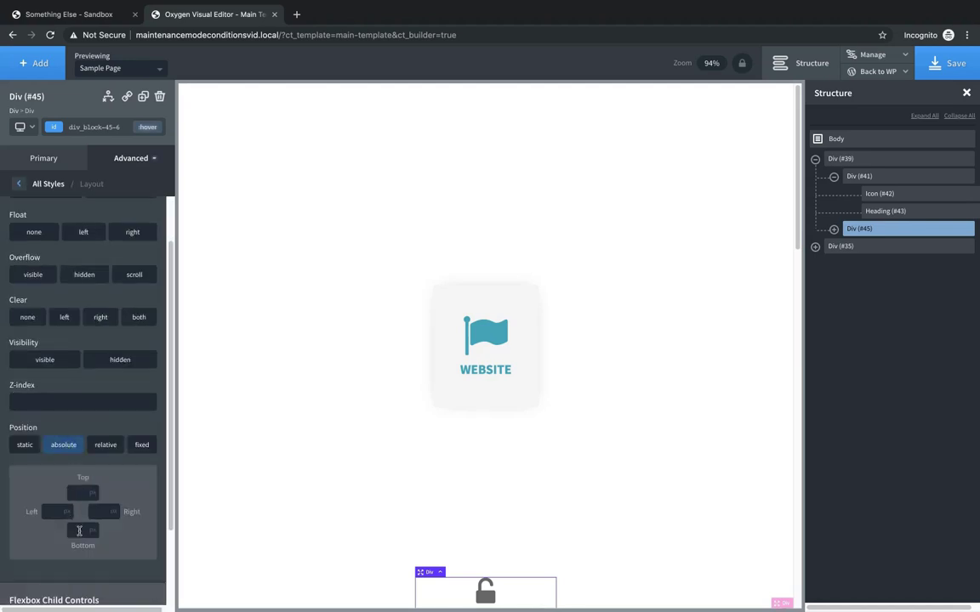
{"action": "left_click", "coordinate": [79, 531]}
{"action": "type", "text": "0"}
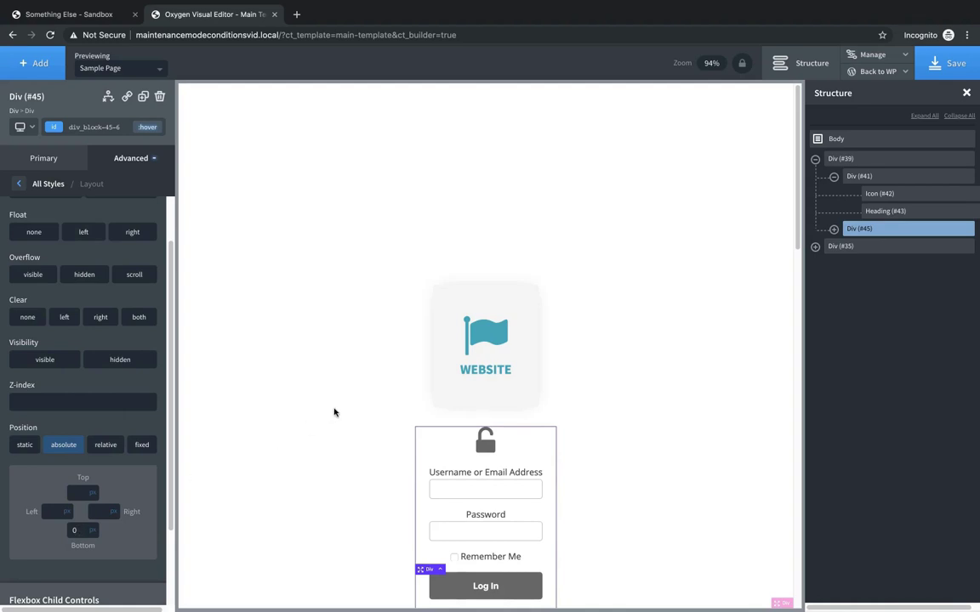
{"action": "left_click", "coordinate": [888, 72]}
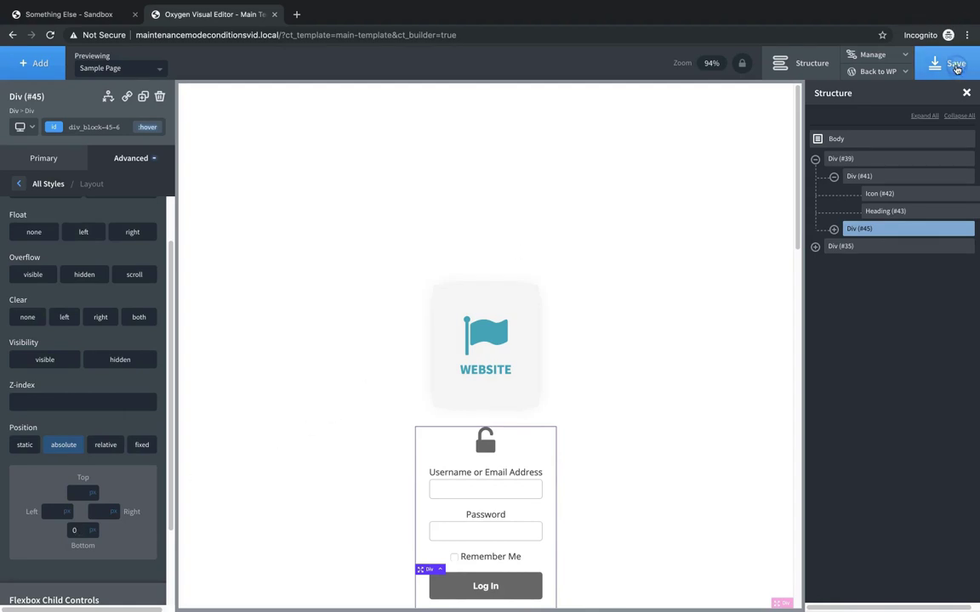
- Preview the live Sample Page in a new tab, checking the WEBSITE card and padlock
{"action": "right_click", "coordinate": [863, 110]}
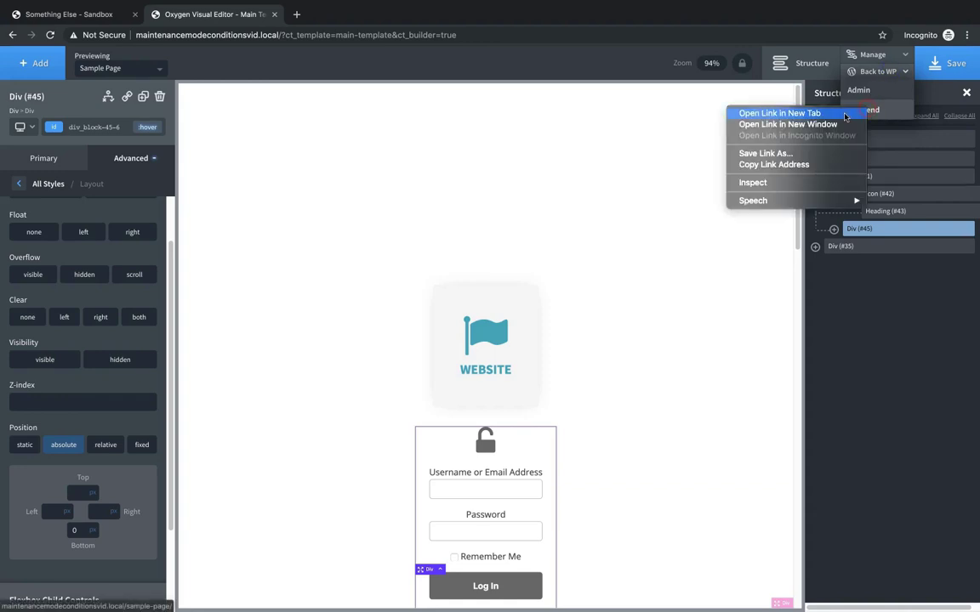
{"action": "left_click", "coordinate": [778, 113]}
{"action": "left_click", "coordinate": [372, 16]}
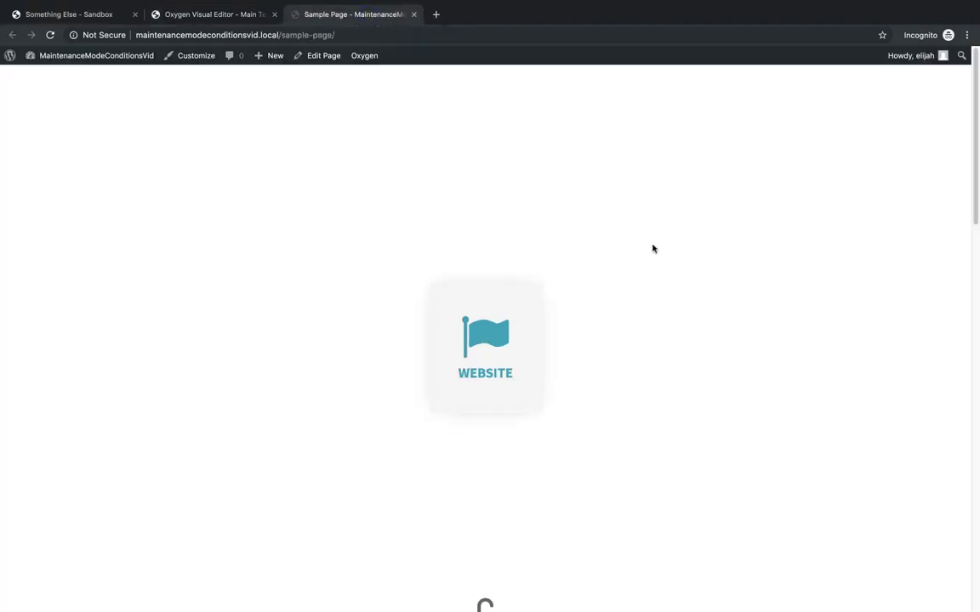
{"action": "scroll", "coordinate": [807, 344], "scroll_direction": "down", "scroll_amount": 5}
{"action": "scroll", "coordinate": [807, 344], "scroll_direction": "down", "scroll_amount": 8}
{"action": "scroll", "coordinate": [807, 342], "scroll_direction": "up", "scroll_amount": 6}
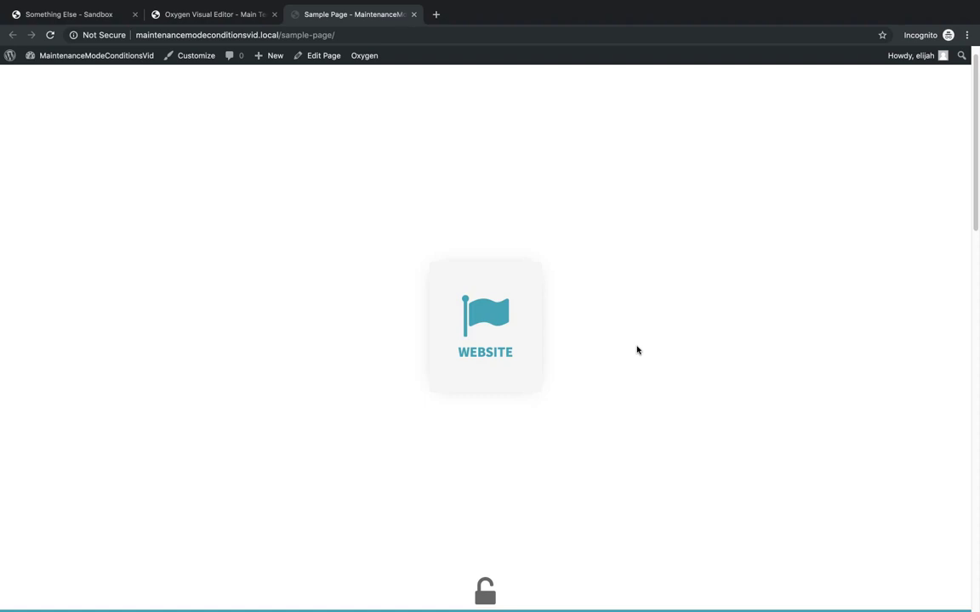
- Back in the builder, add a new Div inside the outer splash container (#39)
{"action": "left_click", "coordinate": [217, 14]}
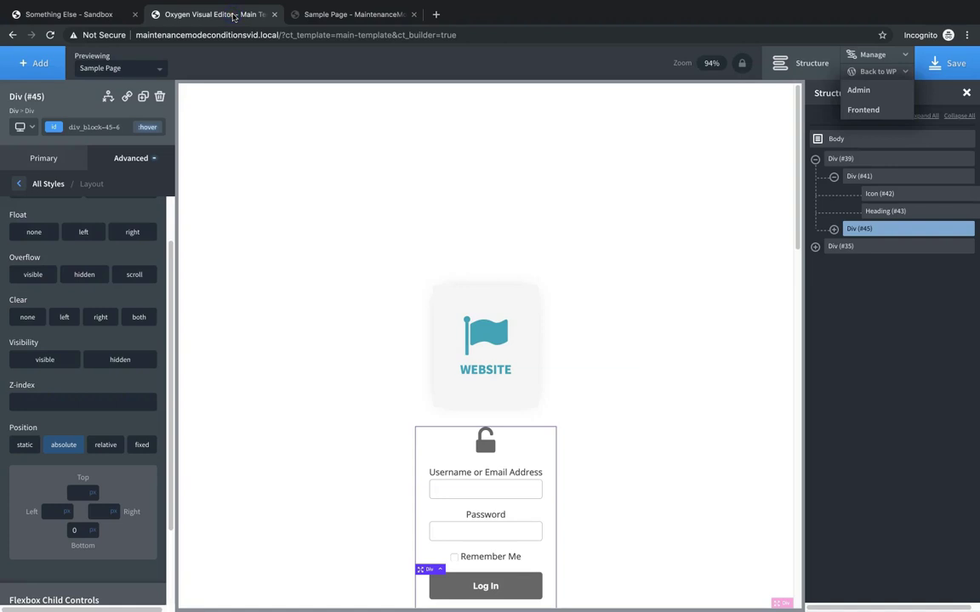
{"action": "left_click", "coordinate": [857, 159]}
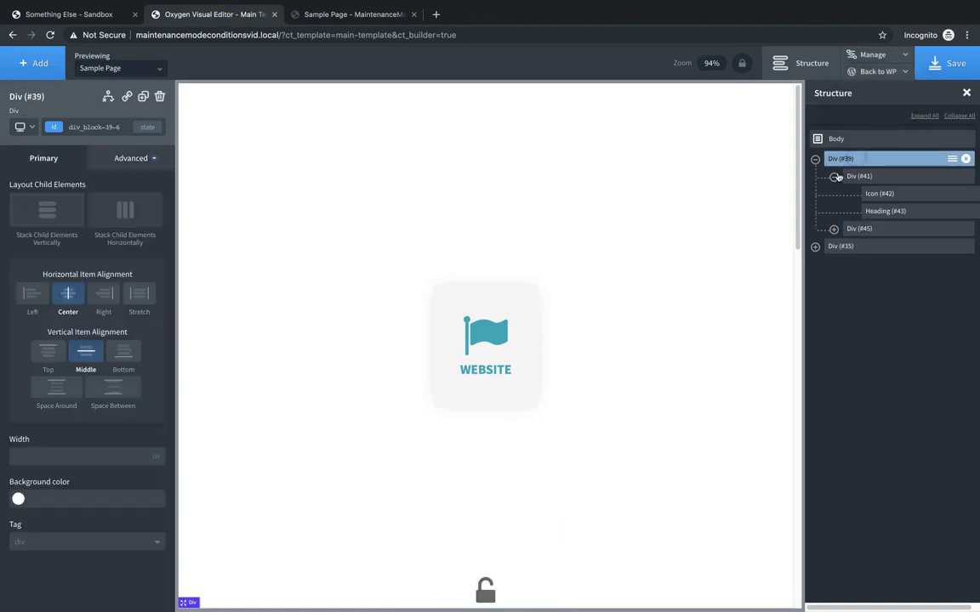
{"action": "left_click", "coordinate": [833, 178]}
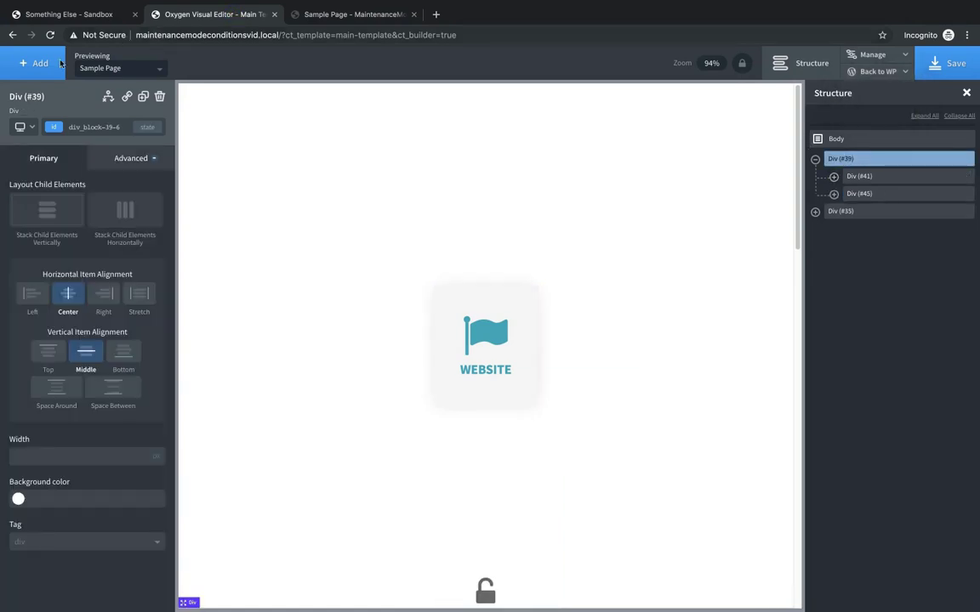
{"action": "left_click", "coordinate": [31, 66]}
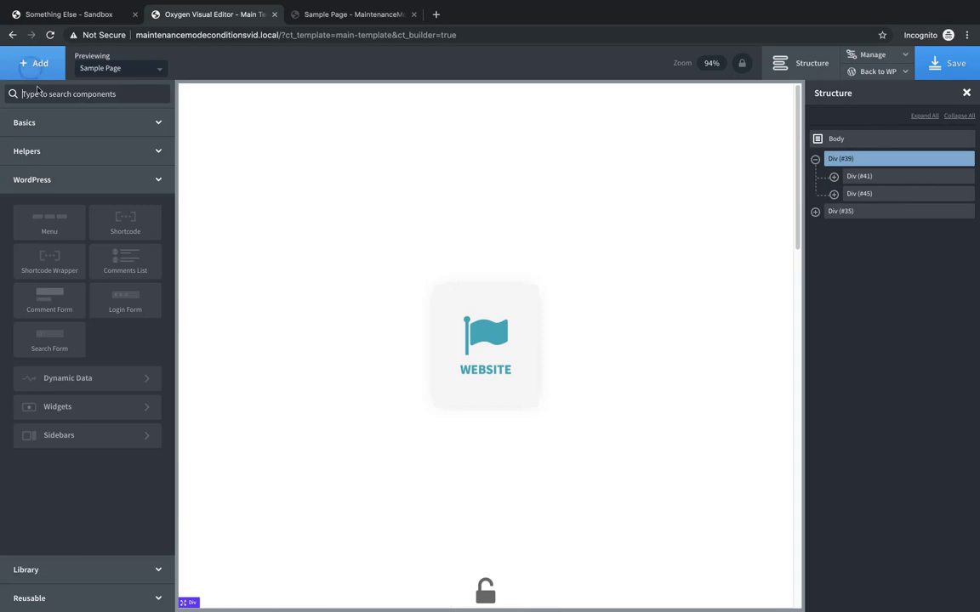
{"action": "left_click", "coordinate": [78, 123]}
{"action": "left_click", "coordinate": [90, 147]}
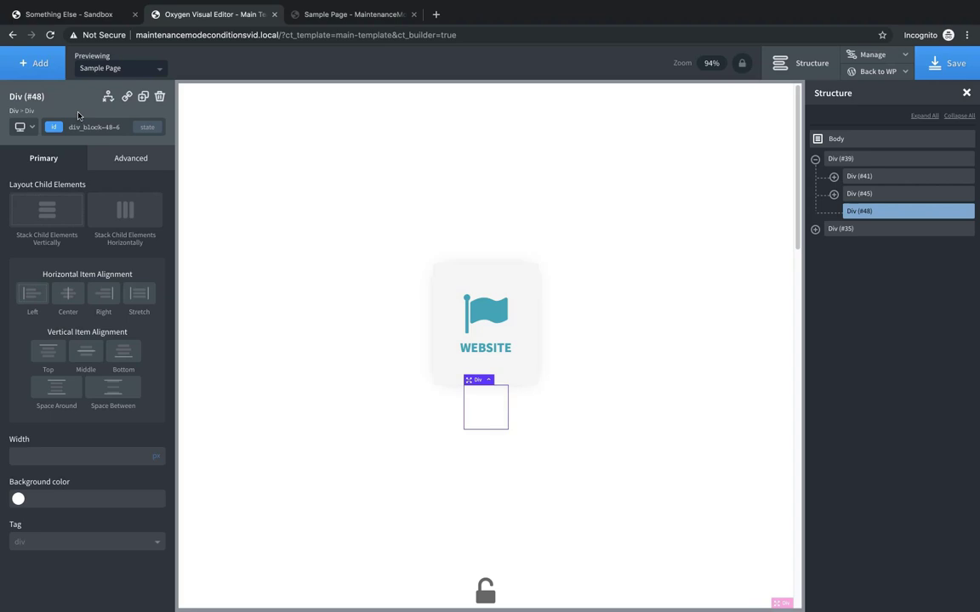
- Add a Heading to the new Div reading 'Coming Soon'
{"action": "left_click", "coordinate": [36, 62]}
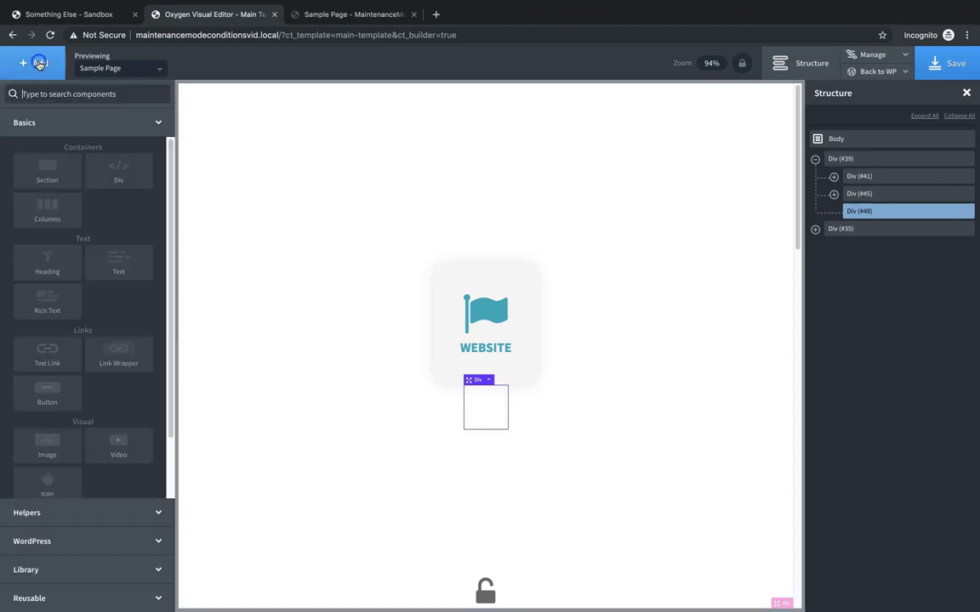
{"action": "left_click", "coordinate": [44, 267]}
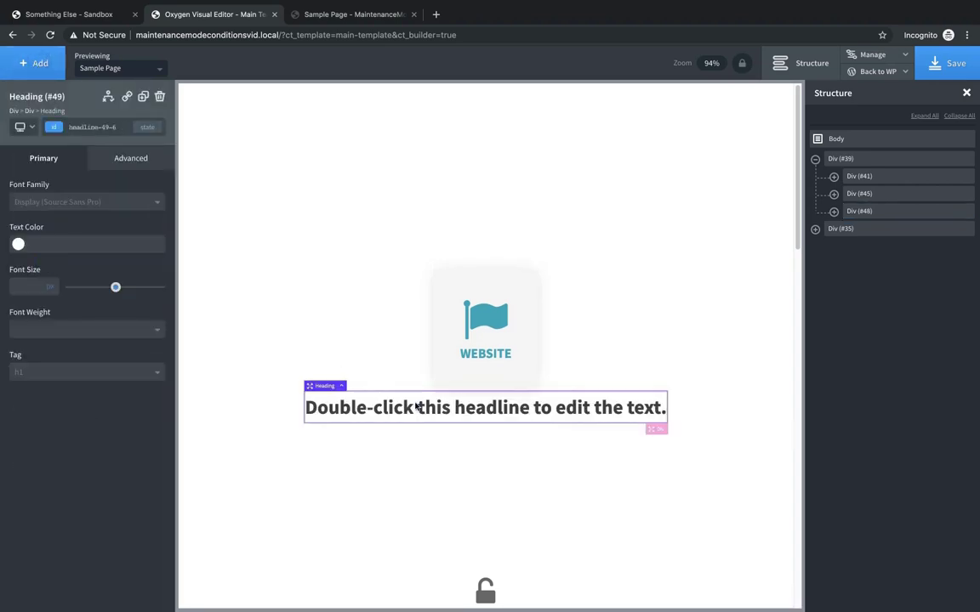
{"action": "double_click", "coordinate": [416, 405]}
{"action": "type", "text": "Coming Soon"}
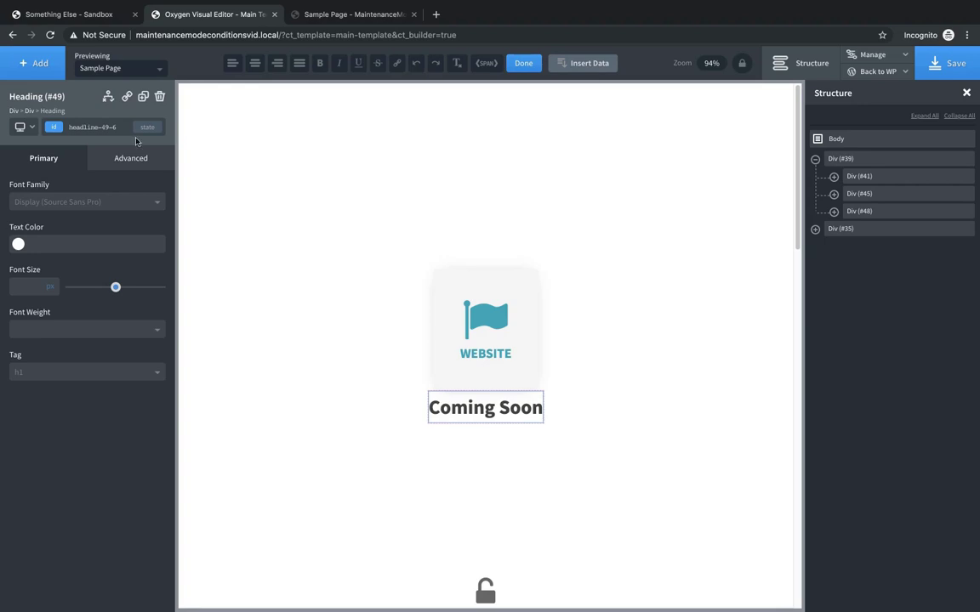
- Give Div #48 a hosting Iris Blue background
{"action": "left_click", "coordinate": [108, 96]}
{"action": "left_click", "coordinate": [124, 157]}
{"action": "left_click", "coordinate": [61, 192]}
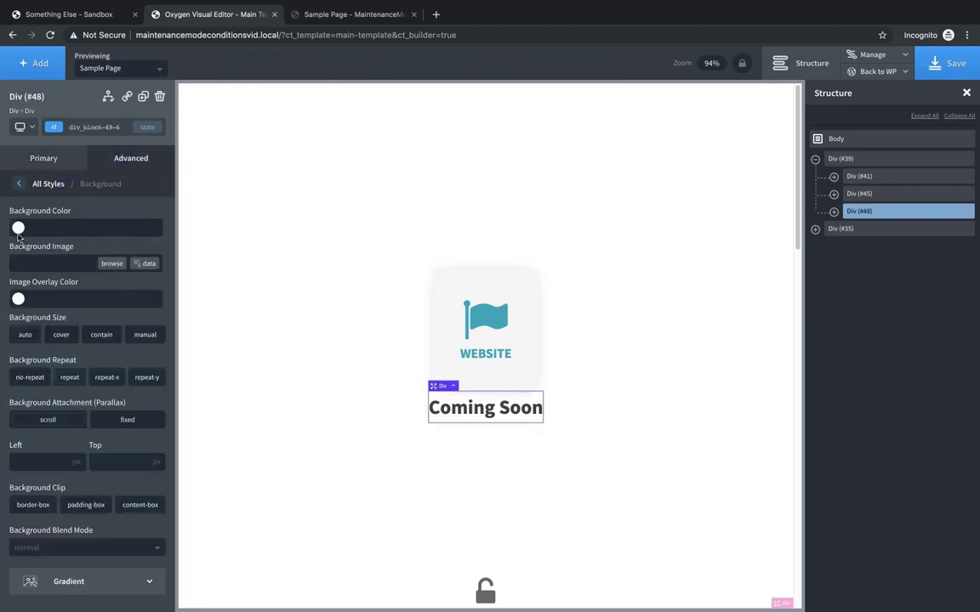
{"action": "right_click", "coordinate": [17, 229]}
{"action": "left_click", "coordinate": [19, 227]}
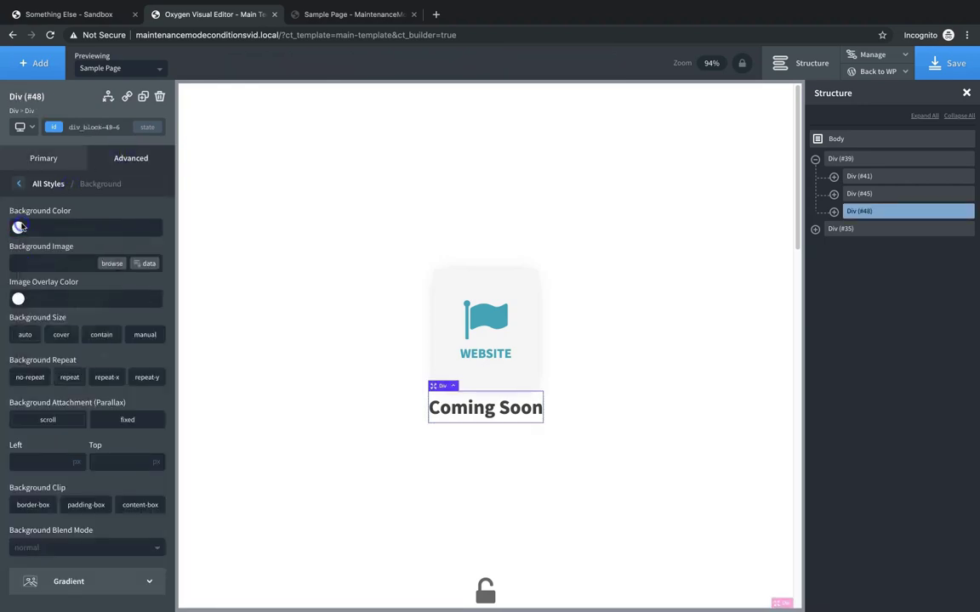
{"action": "left_click", "coordinate": [19, 228]}
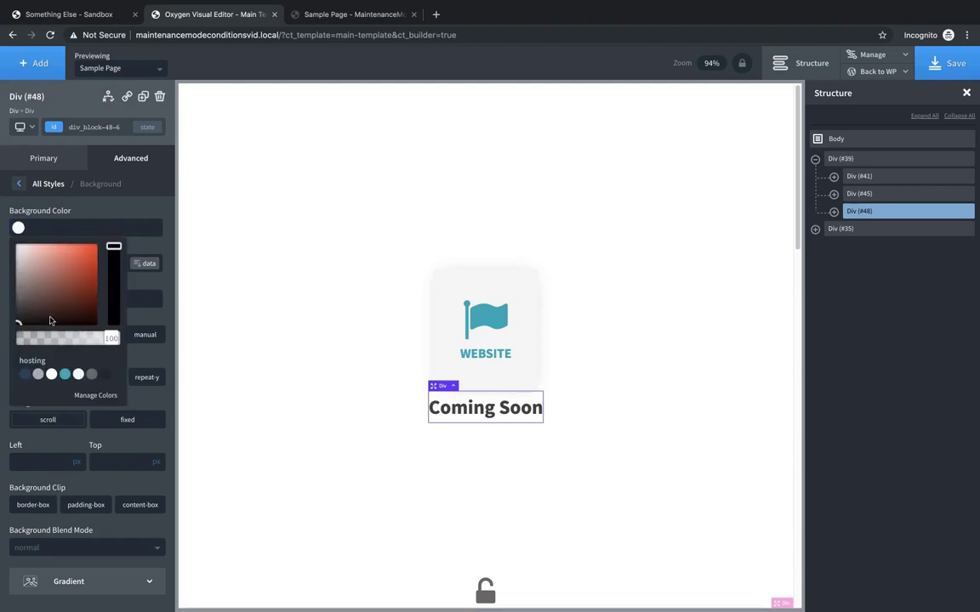
{"action": "left_click", "coordinate": [64, 375]}
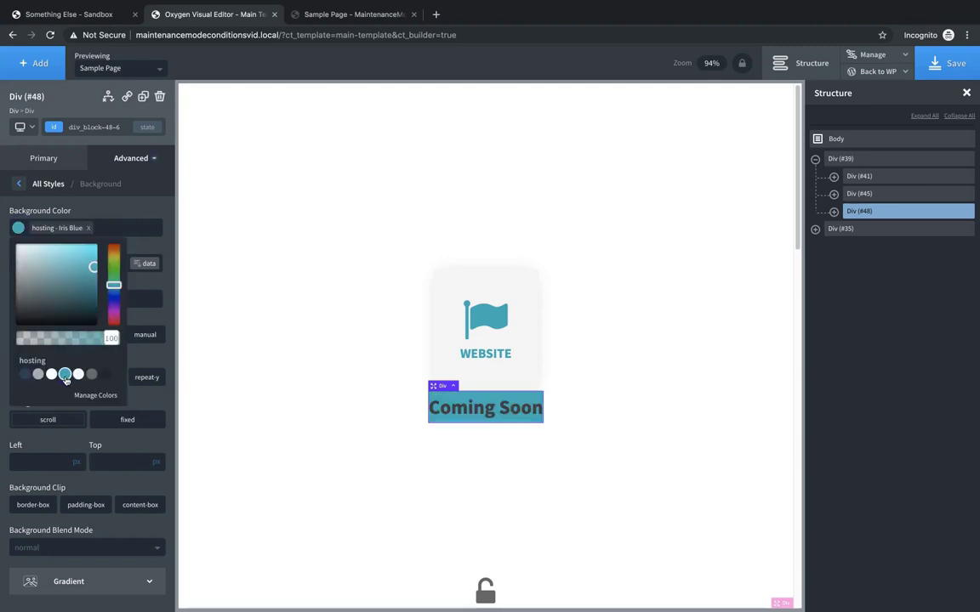
- Make the Coming Soon heading text white (#ffffff)
{"action": "left_click", "coordinate": [483, 408]}
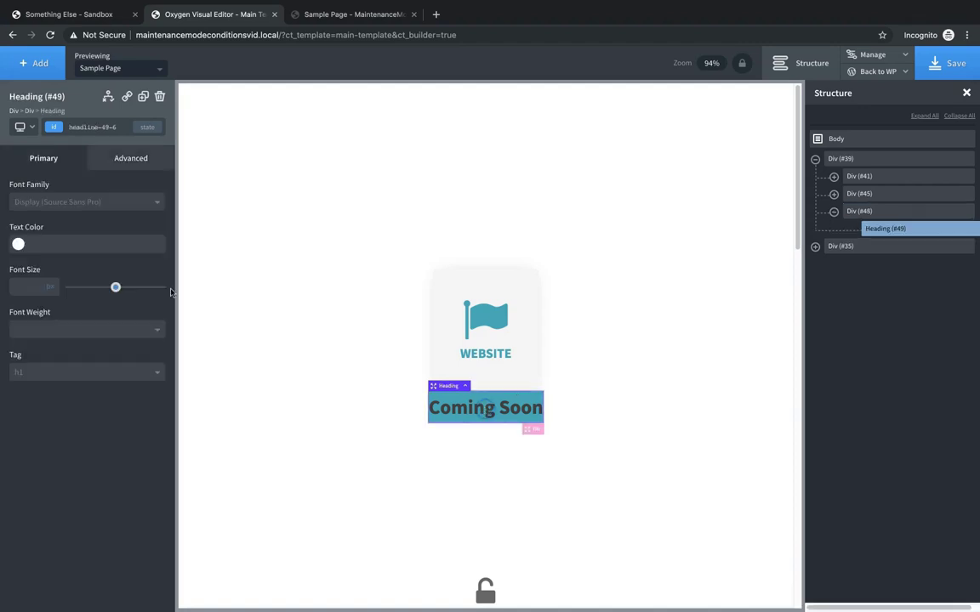
{"action": "left_click", "coordinate": [18, 244]}
{"action": "left_click", "coordinate": [51, 390]}
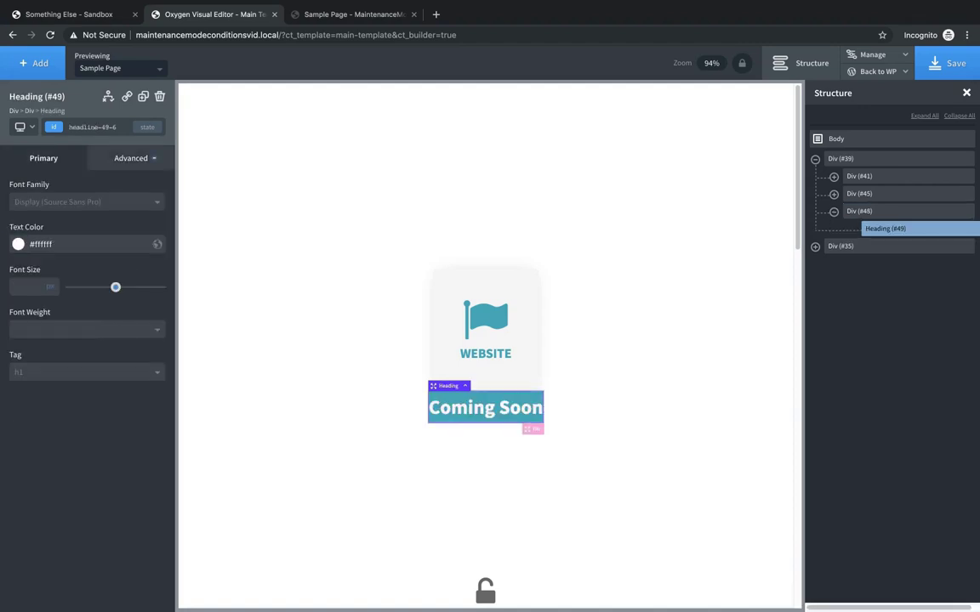
{"action": "left_click", "coordinate": [28, 110]}
- Set Div #48's width to 1000 px
{"action": "left_click", "coordinate": [120, 160]}
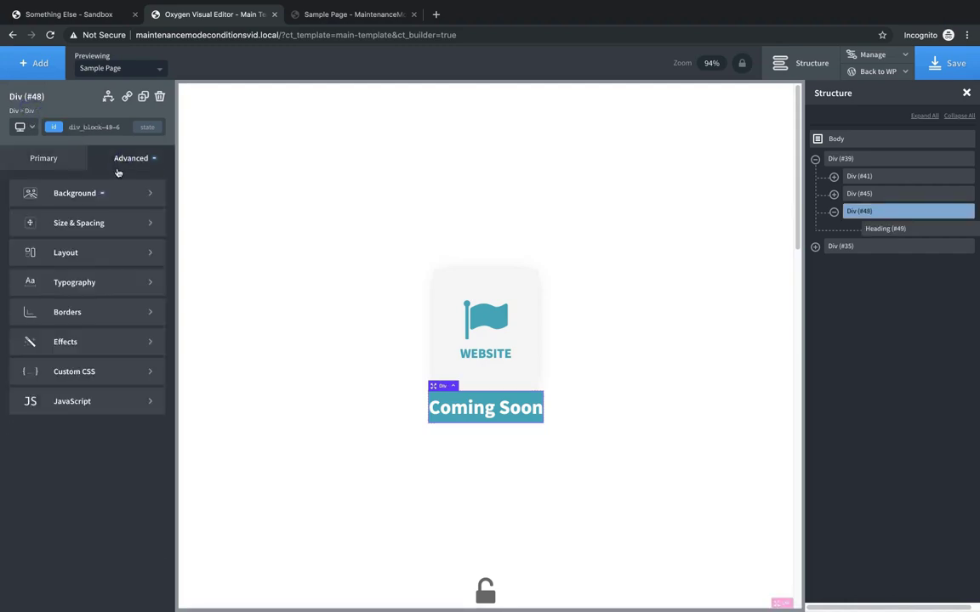
{"action": "left_click", "coordinate": [105, 236]}
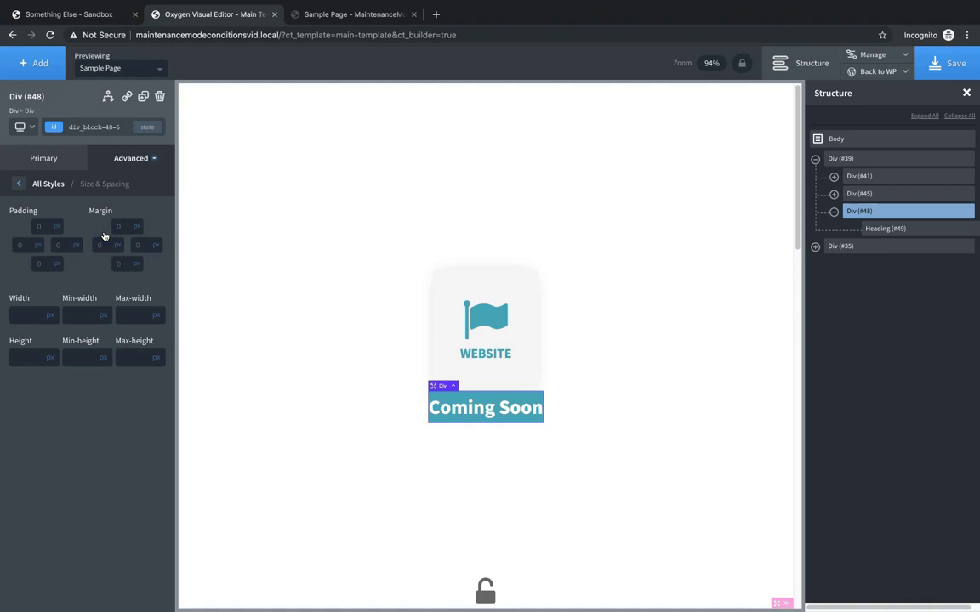
{"action": "left_click", "coordinate": [23, 314]}
{"action": "type", "text": "1000"}
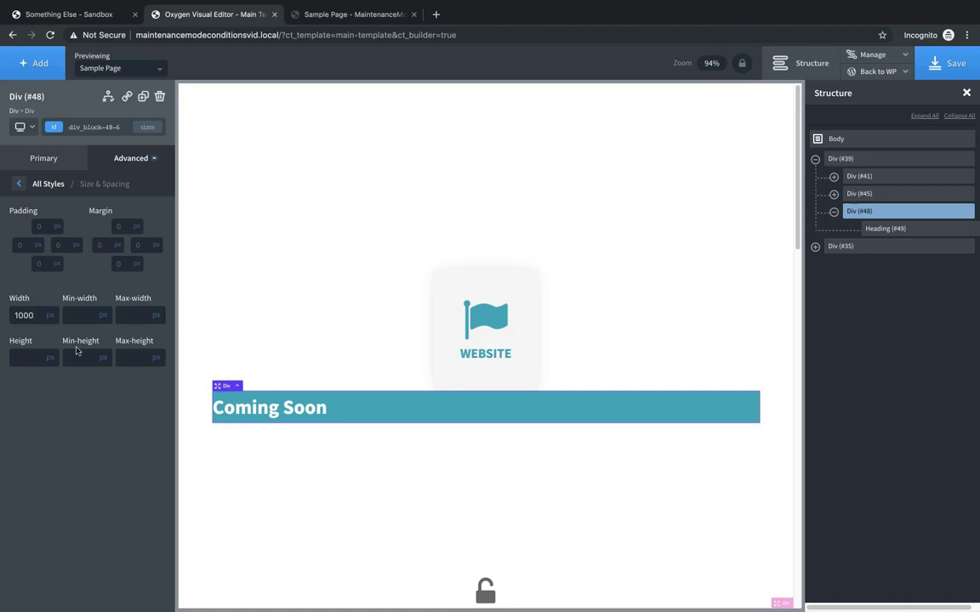
- Set the bar's Horizontal Item Alignment to Center
{"action": "left_click", "coordinate": [45, 158]}
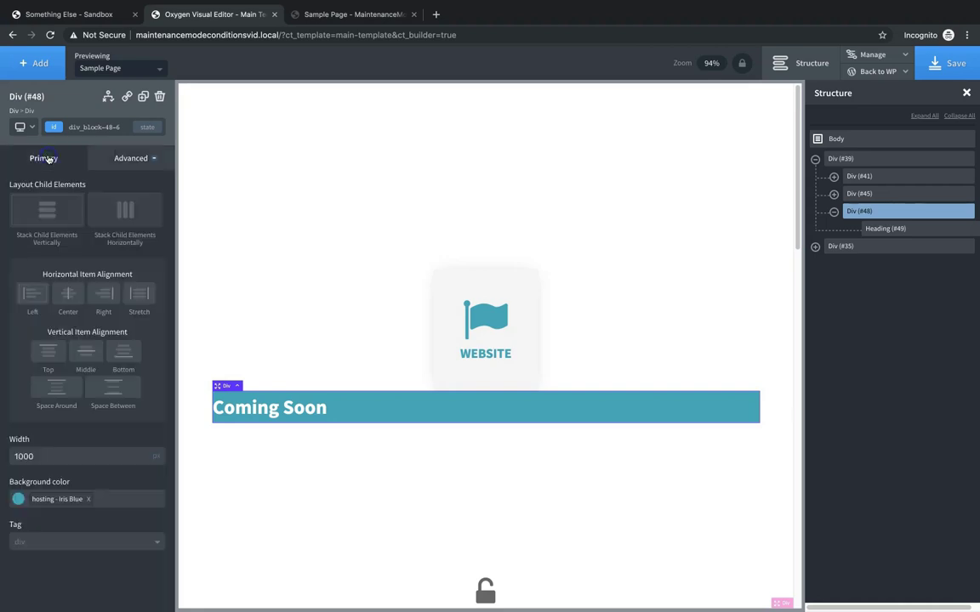
{"action": "left_click", "coordinate": [61, 293]}
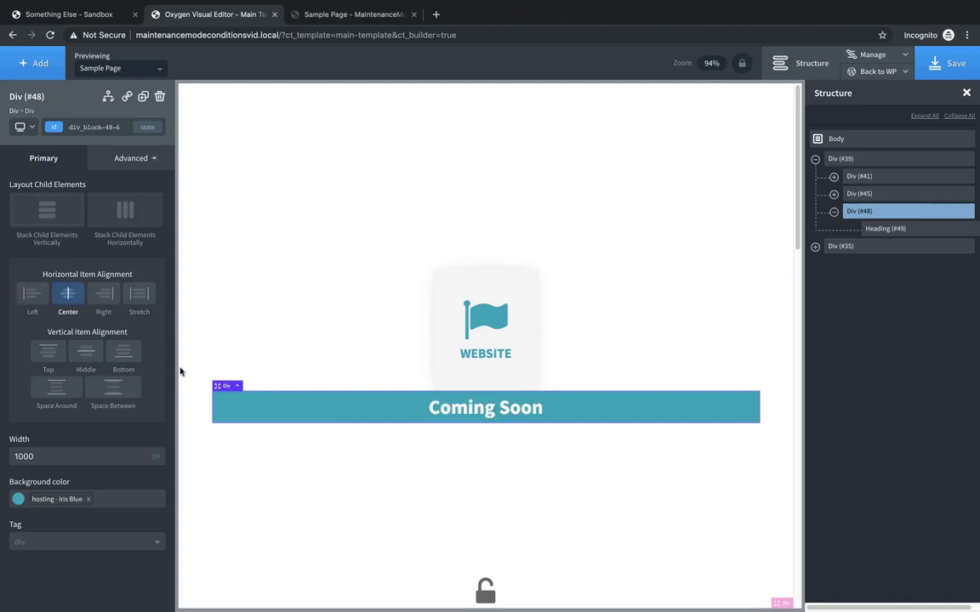
{"action": "left_click", "coordinate": [316, 408]}
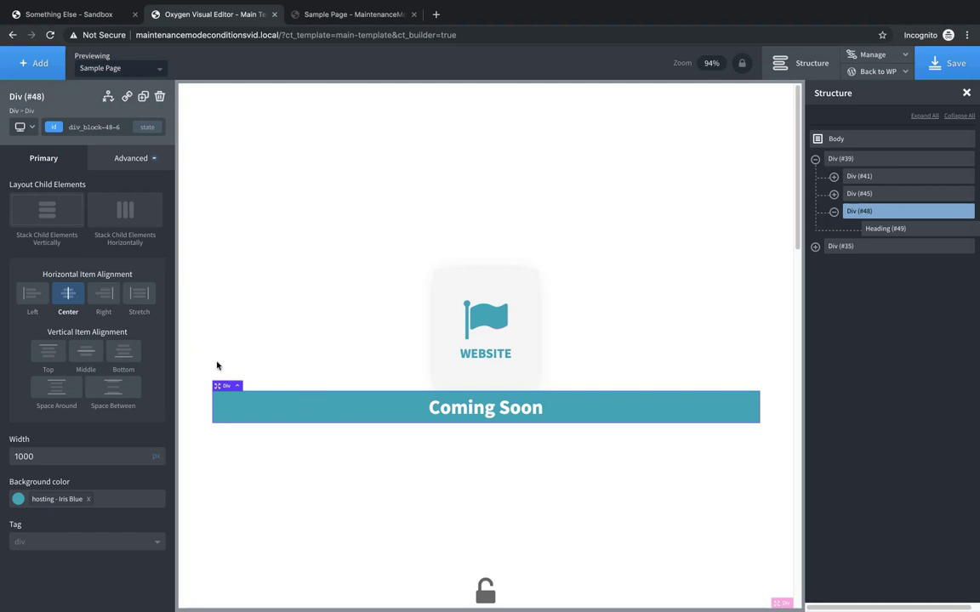
{"action": "left_click", "coordinate": [131, 159]}
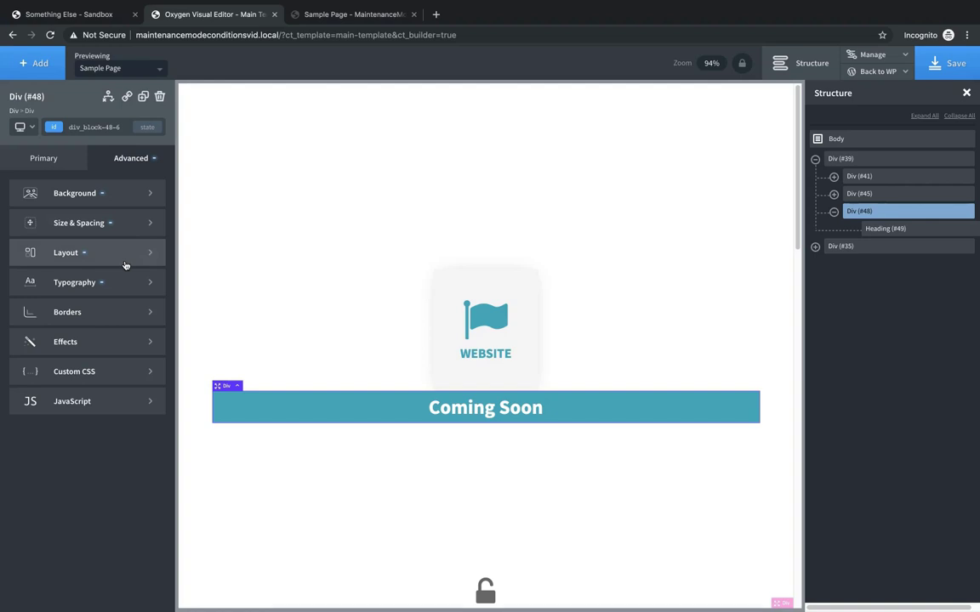
- Make the Coming Soon banner absolutely positioned with a 50 px top offset
{"action": "left_click", "coordinate": [125, 262]}
{"action": "scroll", "coordinate": [125, 376], "scroll_direction": "down", "scroll_amount": 2}
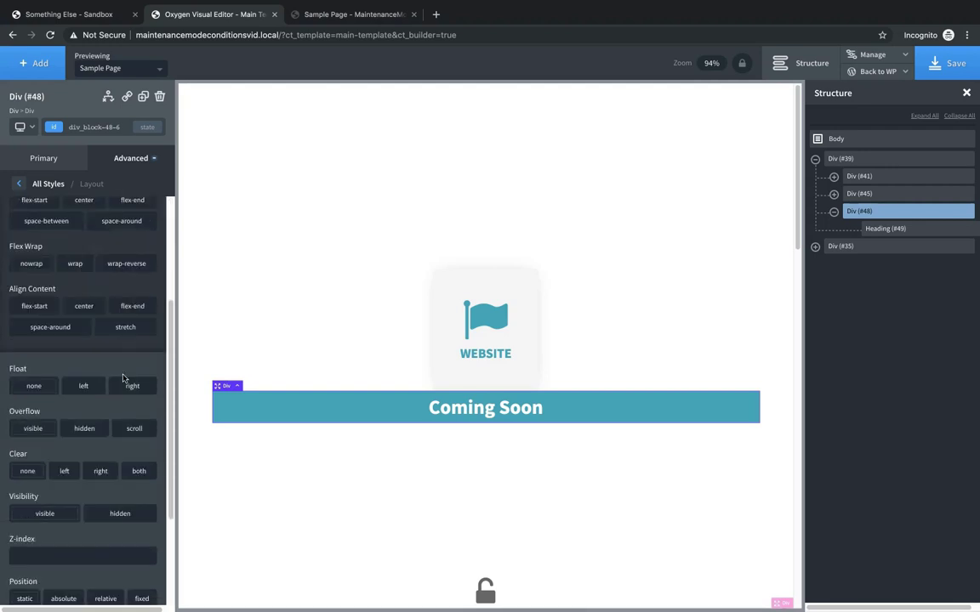
{"action": "scroll", "coordinate": [119, 374], "scroll_direction": "down", "scroll_amount": 4}
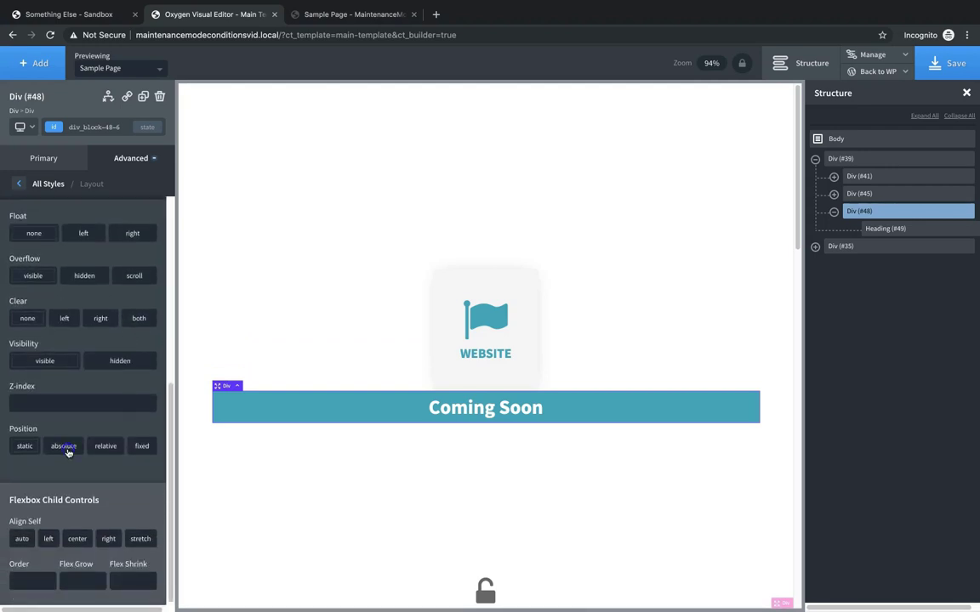
{"action": "left_click", "coordinate": [64, 446]}
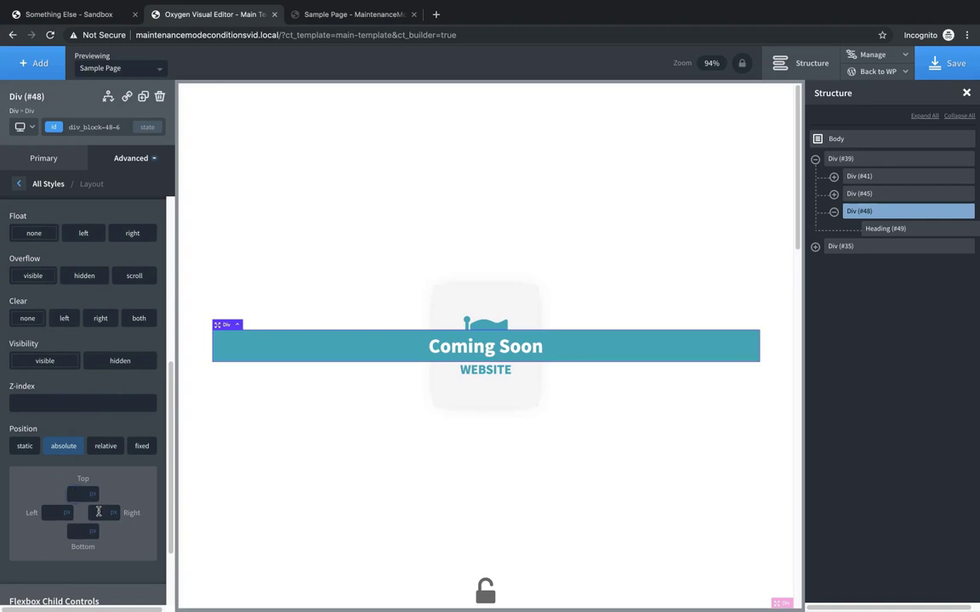
{"action": "left_click", "coordinate": [83, 494]}
{"action": "type", "text": "0"}
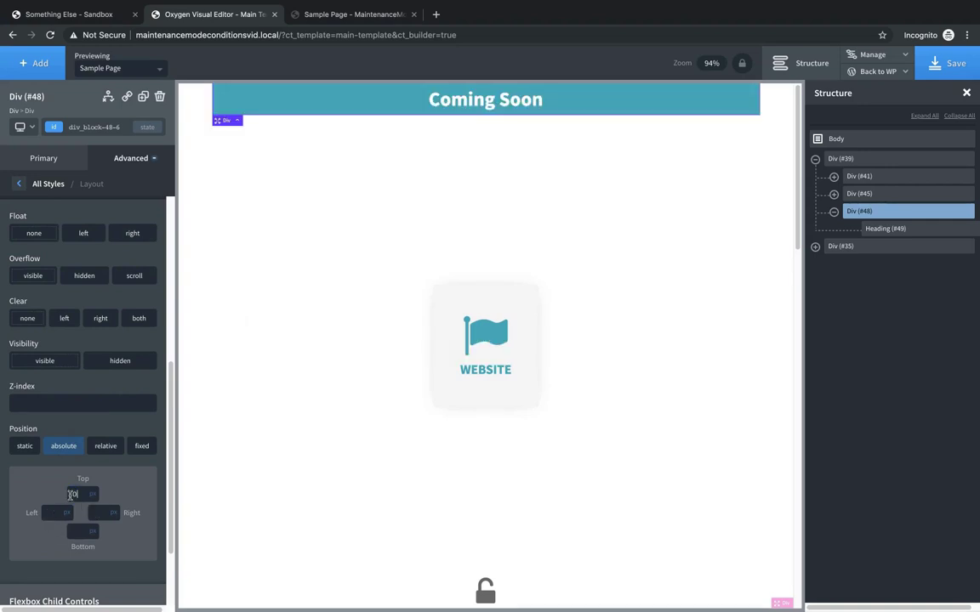
{"action": "key", "text": "BackSpace"}
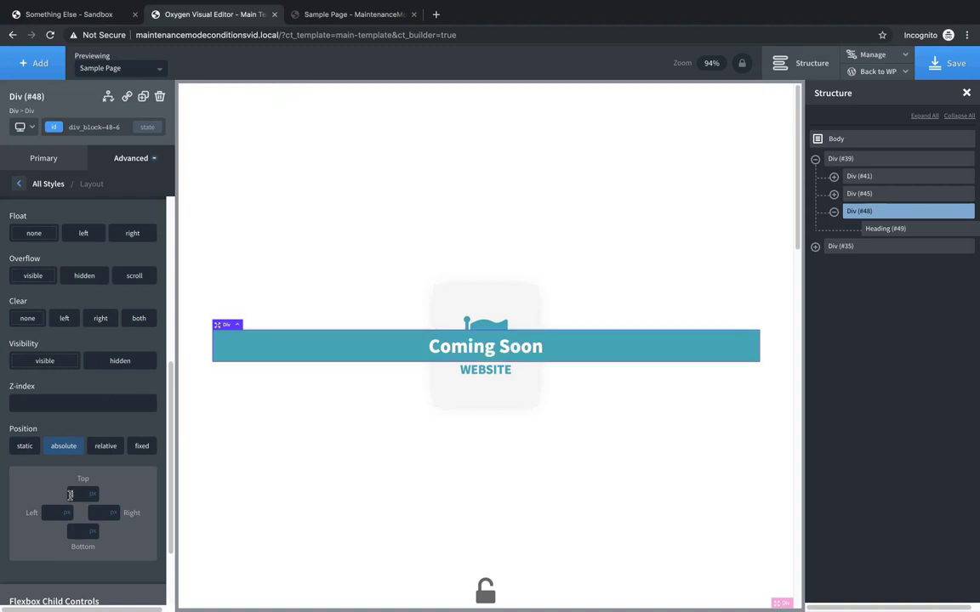
{"action": "type", "text": "50"}
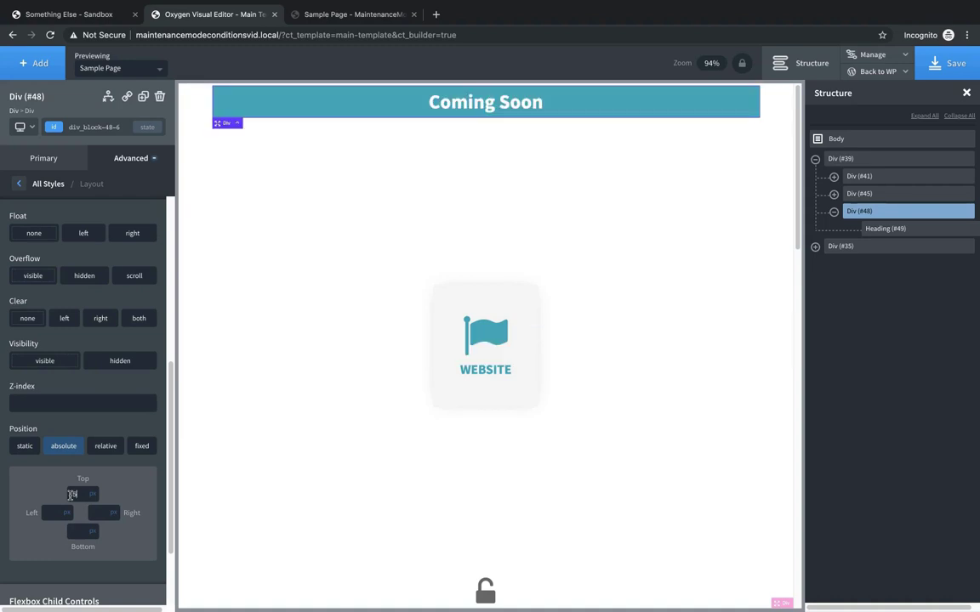
- Set the banner's left offset to -153, then lower it to -301 px
{"action": "left_click", "coordinate": [52, 512]}
{"action": "type", "text": "50"}
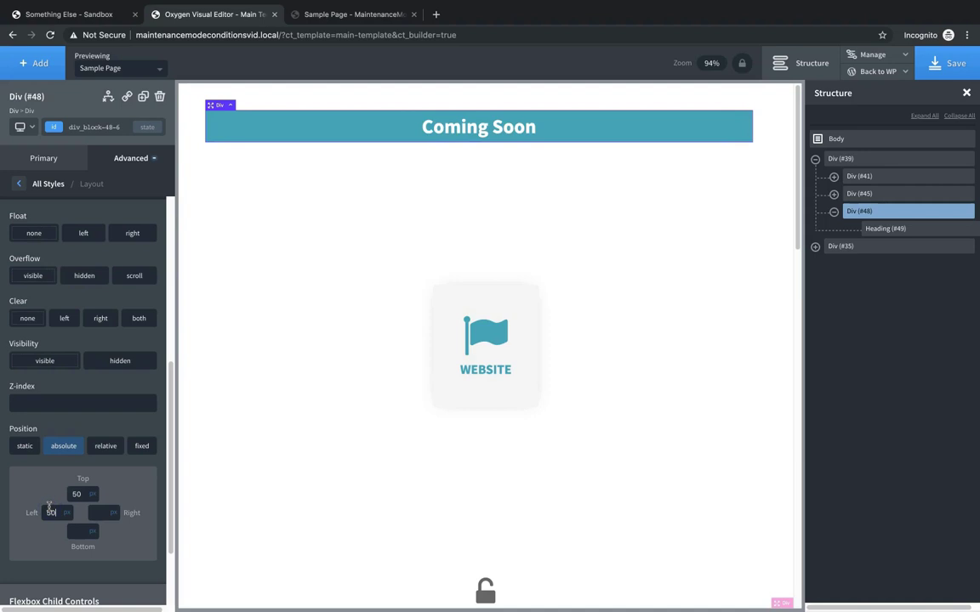
{"action": "key", "text": "BackSpace"}
{"action": "key", "text": "BackSpace"}
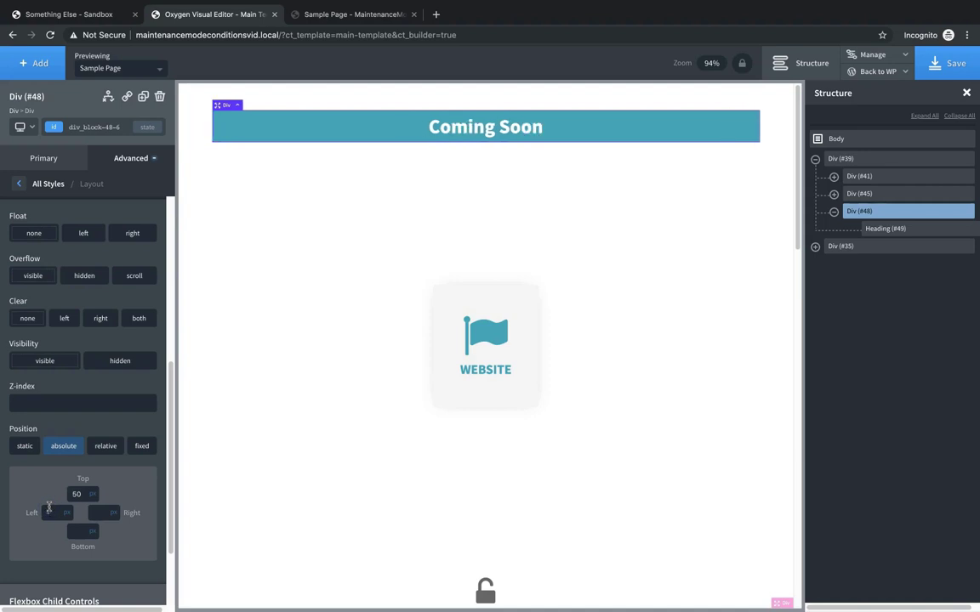
{"action": "type", "text": "-153"}
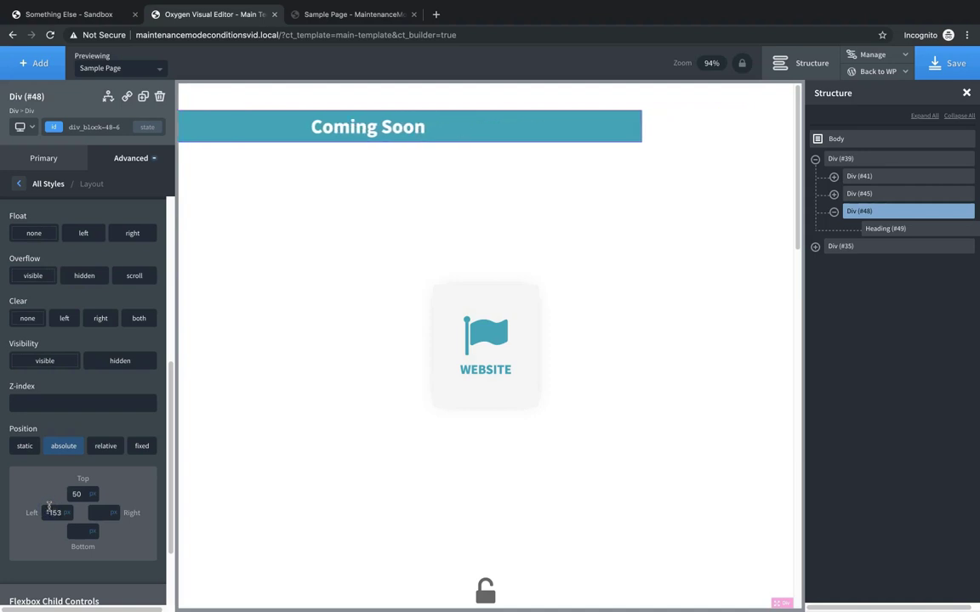
{"action": "key", "text": "Down"}
{"action": "key", "text": "Down"}
{"action": "key", "text": "Down"}
{"action": "key", "text": "Down"}
{"action": "key", "text": "Down"}
{"action": "key", "text": "Down"}
{"action": "key", "text": "Down"}
{"action": "key", "text": "Down"}
{"action": "key", "text": "Down"}
{"action": "key", "text": "Down"}
{"action": "key", "text": "Down"}
{"action": "key", "text": "Down"}
{"action": "key", "text": "Down"}
{"action": "key", "text": "Down"}
{"action": "key", "text": "Down"}
{"action": "key", "text": "Down"}
{"action": "key", "text": "Down"}
{"action": "key", "text": "Down"}
{"action": "key", "text": "Down"}
{"action": "key", "text": "Down"}
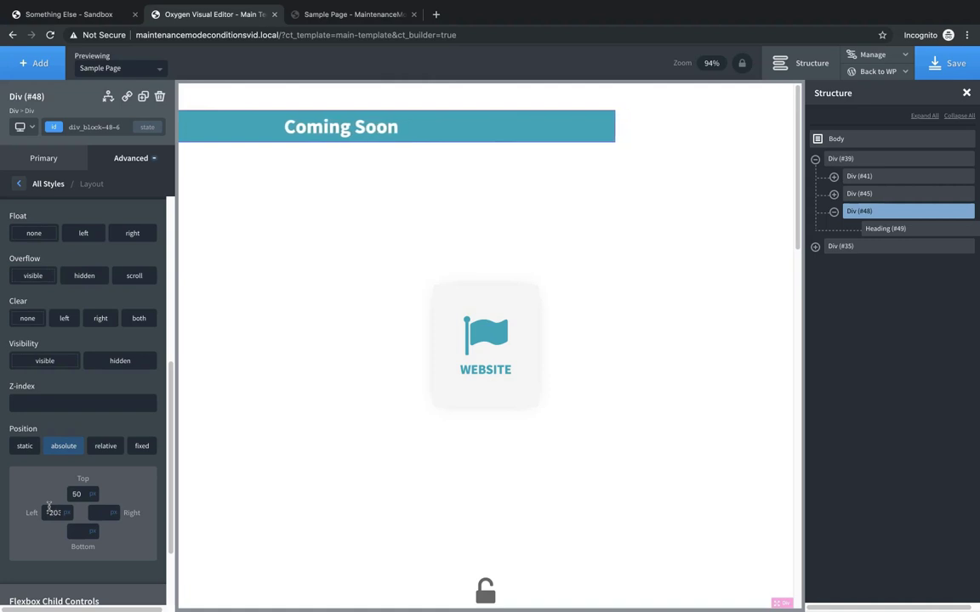
{"action": "key", "text": "Down"}
{"action": "key", "text": "Down"}
{"action": "key", "text": "Down"}
{"action": "key", "text": "Down"}
{"action": "key", "text": "Down"}
{"action": "key", "text": "Down"}
{"action": "key", "text": "Down"}
{"action": "key", "text": "Down"}
{"action": "key", "text": "Down"}
{"action": "key", "text": "Down"}
{"action": "key", "text": "Down"}
{"action": "key", "text": "Down"}
{"action": "key", "text": "Down"}
{"action": "key", "text": "Down"}
{"action": "key", "text": "Down"}
{"action": "key", "text": "Down"}
{"action": "key", "text": "Down"}
{"action": "key", "text": "Down"}
{"action": "key", "text": "Down"}
{"action": "key", "text": "Down"}
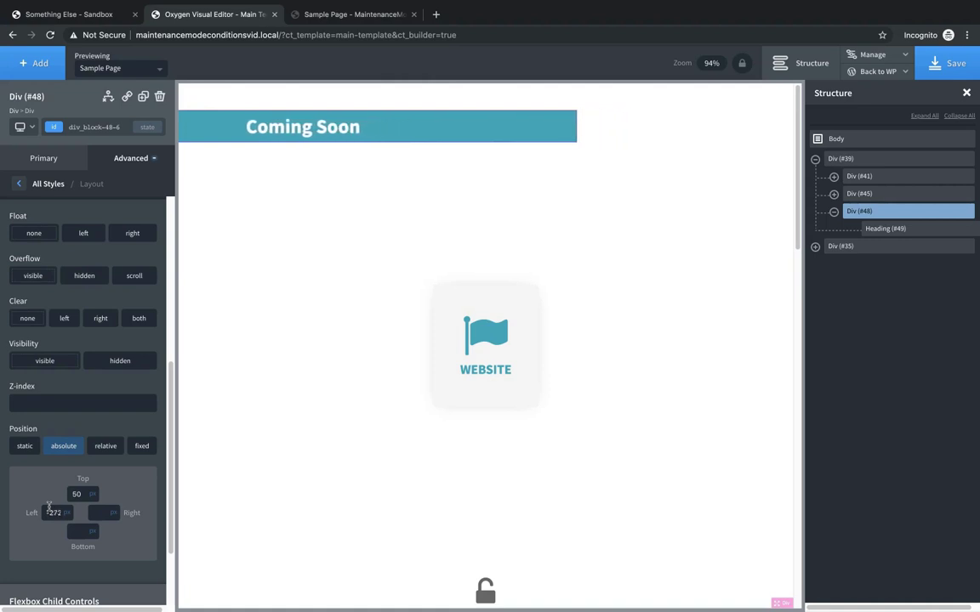
{"action": "key", "text": "Down"}
{"action": "key", "text": "Down"}
{"action": "key", "text": "Down"}
{"action": "key", "text": "Down"}
{"action": "key", "text": "Down"}
{"action": "key", "text": "Down"}
{"action": "key", "text": "Down"}
{"action": "key", "text": "Down"}
{"action": "key", "text": "Down"}
{"action": "key", "text": "Down"}
{"action": "key", "text": "Down"}
{"action": "key", "text": "Down"}
{"action": "key", "text": "Down"}
{"action": "key", "text": "Down"}
{"action": "key", "text": "Down"}
{"action": "key", "text": "Down"}
{"action": "key", "text": "Down"}
{"action": "key", "text": "Down"}
{"action": "key", "text": "Down"}
{"action": "key", "text": "Down"}
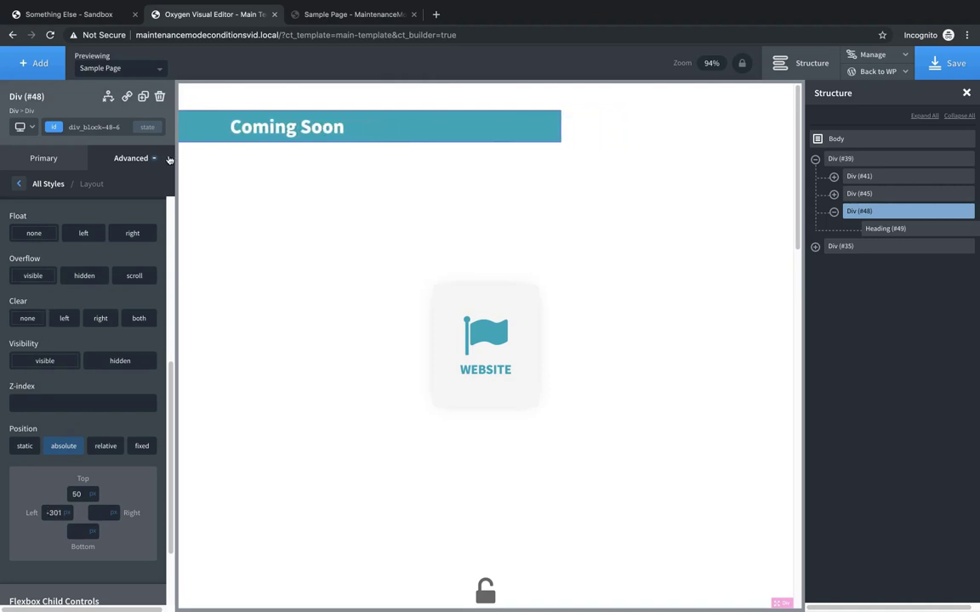
- Add a rotate transform of about -27 deg to the Coming Soon banner so it slants diagonally
{"action": "left_click", "coordinate": [127, 159]}
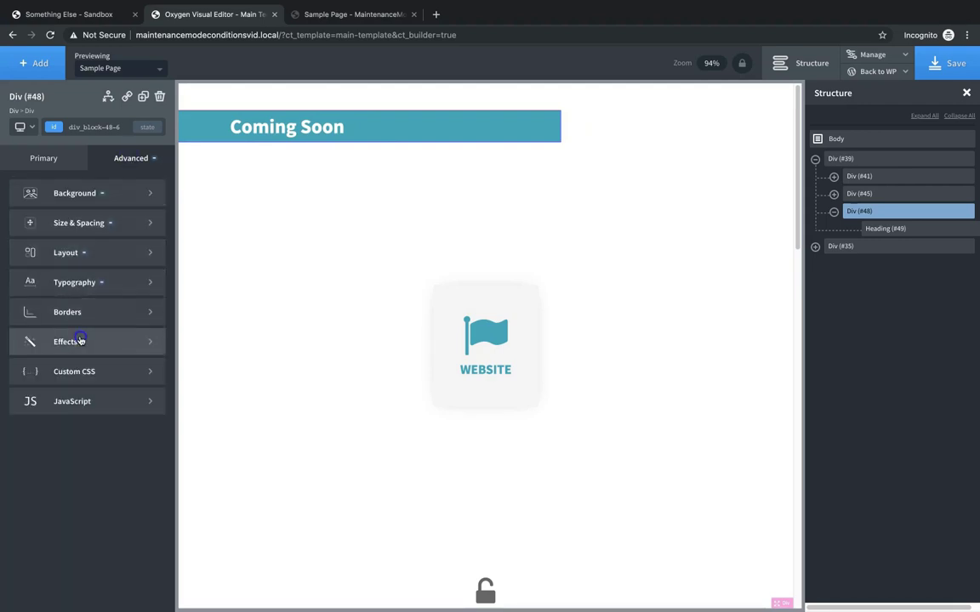
{"action": "left_click", "coordinate": [81, 341]}
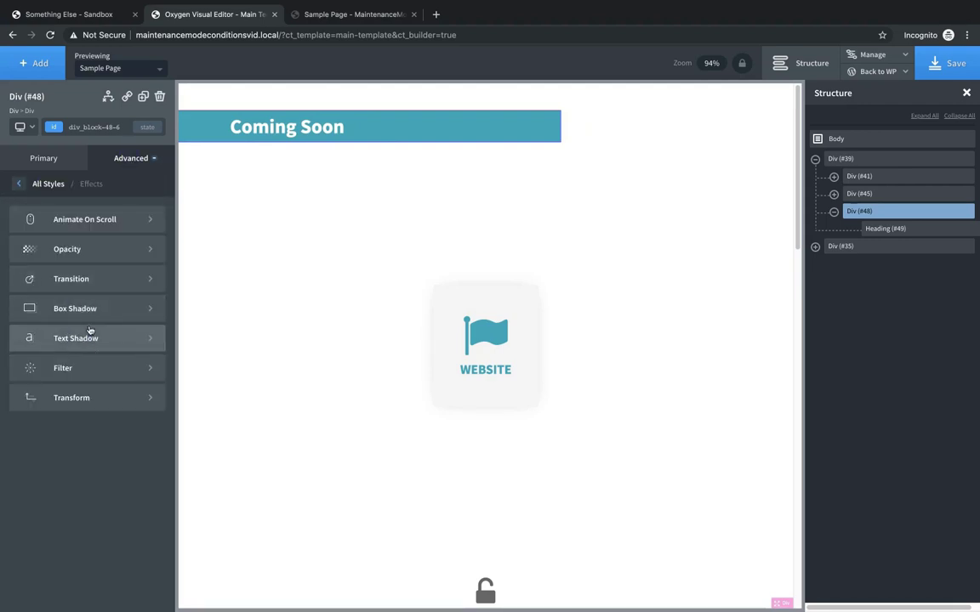
{"action": "left_click", "coordinate": [76, 397]}
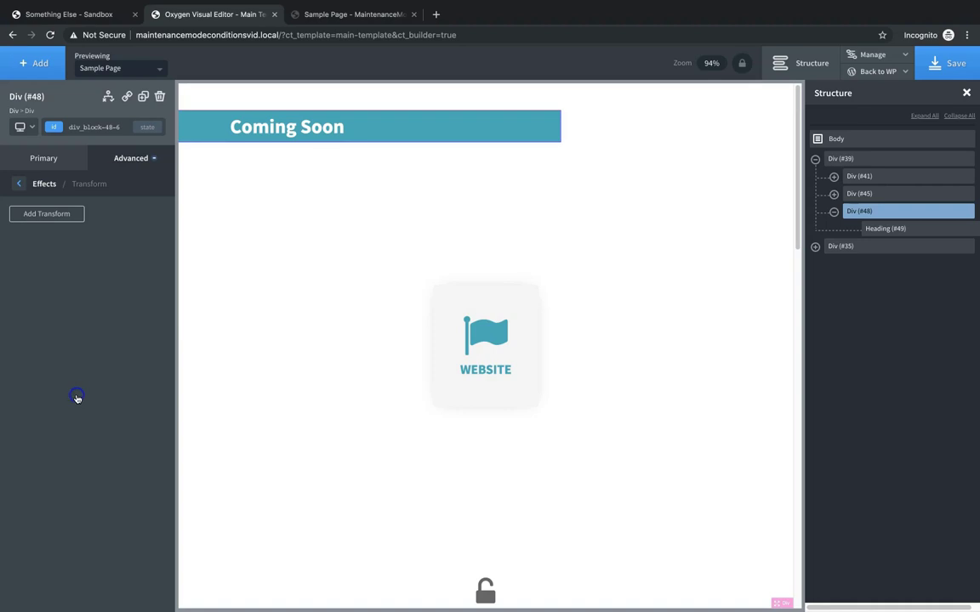
{"action": "left_click", "coordinate": [48, 214]}
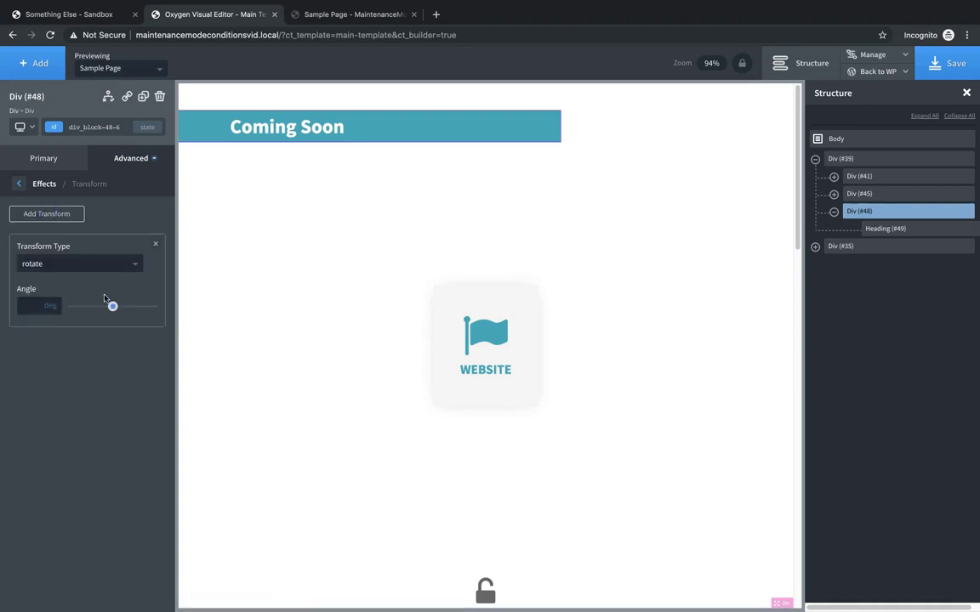
{"action": "left_click_drag", "start_coordinate": [111, 308], "coordinate": [110, 307]}
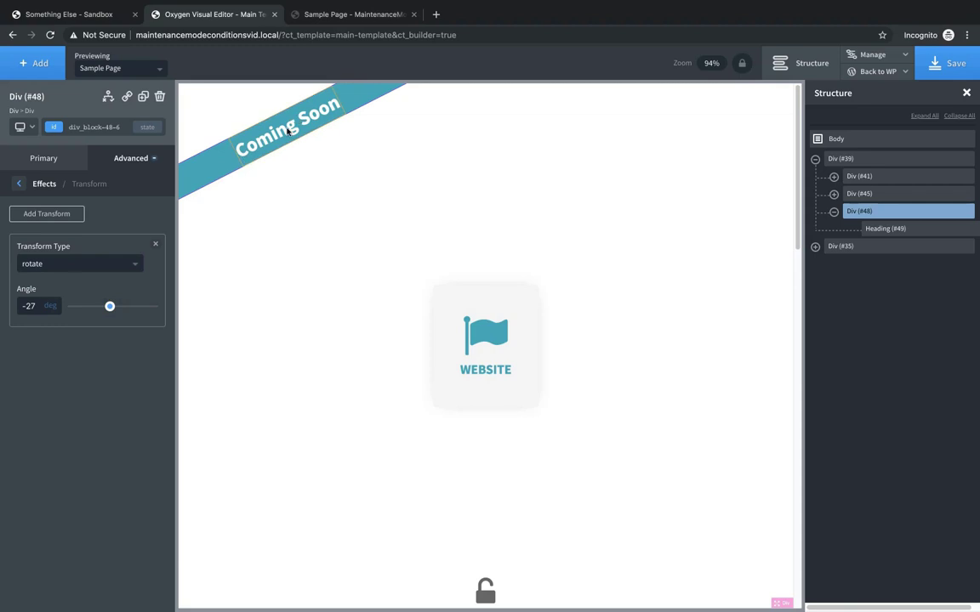
- Lower the banner's Left offset to about -354 px, then select Div (#39)
{"action": "left_click", "coordinate": [104, 146]}
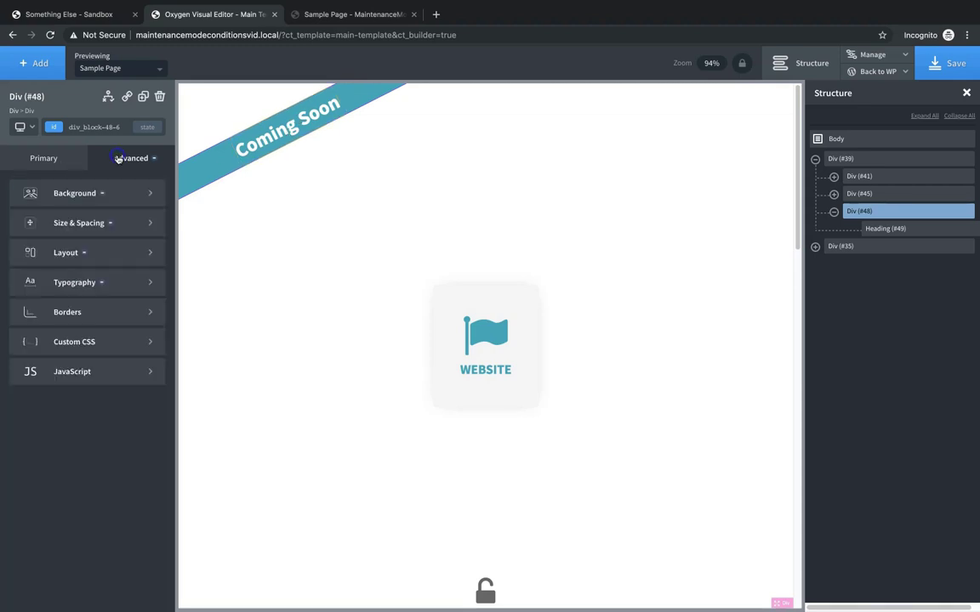
{"action": "left_click", "coordinate": [97, 253]}
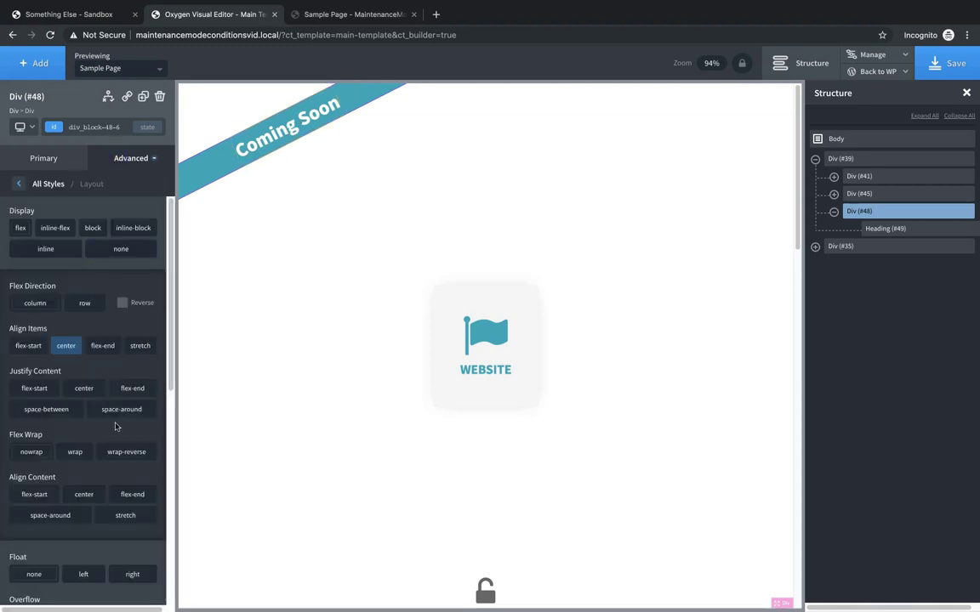
{"action": "scroll", "coordinate": [116, 426], "scroll_direction": "down", "scroll_amount": 5}
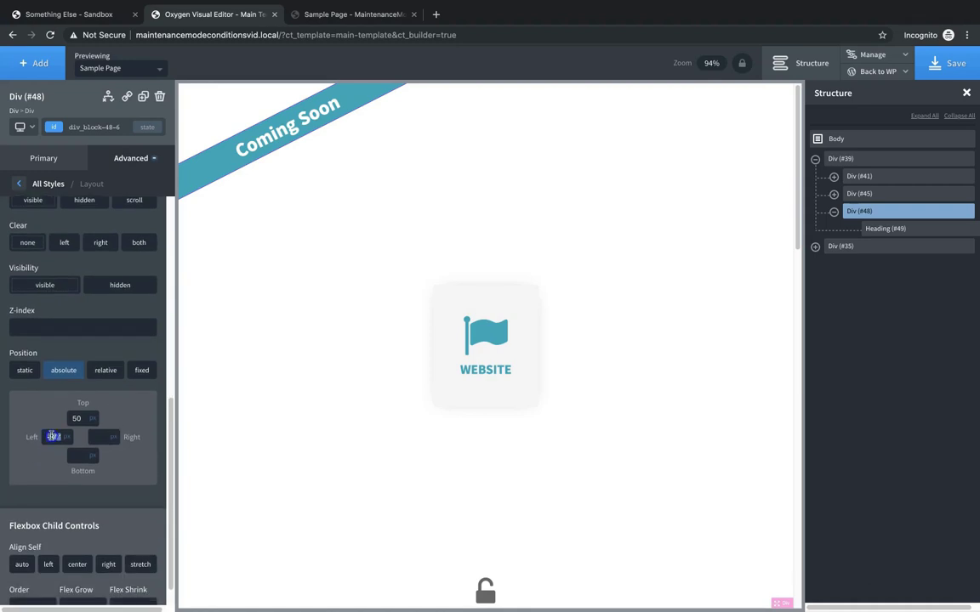
{"action": "left_click_drag", "start_coordinate": [47, 440], "coordinate": [99, 439]}
{"action": "key", "text": "Down"}
{"action": "key", "text": "Down"}
{"action": "key", "text": "Down"}
{"action": "key", "text": "Down"}
{"action": "key", "text": "Down"}
{"action": "key", "text": "Down"}
{"action": "key", "text": "Down"}
{"action": "key", "text": "Down"}
{"action": "key", "text": "Down"}
{"action": "key", "text": "Down"}
{"action": "key", "text": "Down"}
{"action": "key", "text": "Down"}
{"action": "key", "text": "Down"}
{"action": "key", "text": "Down"}
{"action": "key", "text": "Down"}
{"action": "key", "text": "Down"}
{"action": "key", "text": "Down"}
{"action": "key", "text": "Down"}
{"action": "key", "text": "Down"}
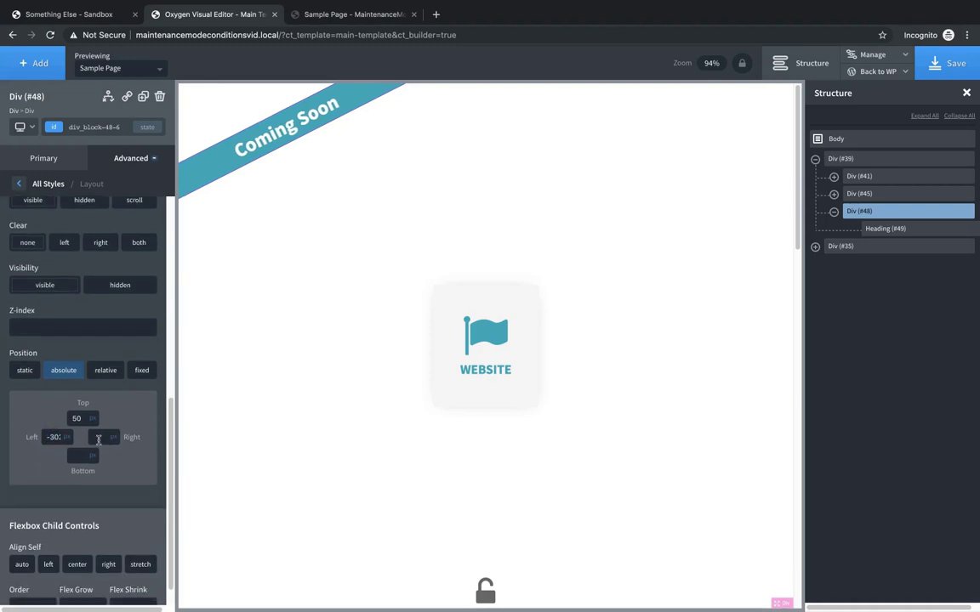
{"action": "key", "text": "Down"}
{"action": "key", "text": "Down"}
{"action": "key", "text": "Down"}
{"action": "key", "text": "Down"}
{"action": "key", "text": "Down"}
{"action": "key", "text": "Down"}
{"action": "key", "text": "Down"}
{"action": "key", "text": "Down"}
{"action": "key", "text": "Down"}
{"action": "key", "text": "Down"}
{"action": "key", "text": "Down"}
{"action": "key", "text": "Down"}
{"action": "key", "text": "Down"}
{"action": "key", "text": "Down"}
{"action": "key", "text": "Down"}
{"action": "key", "text": "Down"}
{"action": "key", "text": "Down"}
{"action": "key", "text": "Down"}
{"action": "key", "text": "Down"}
{"action": "key", "text": "Down"}
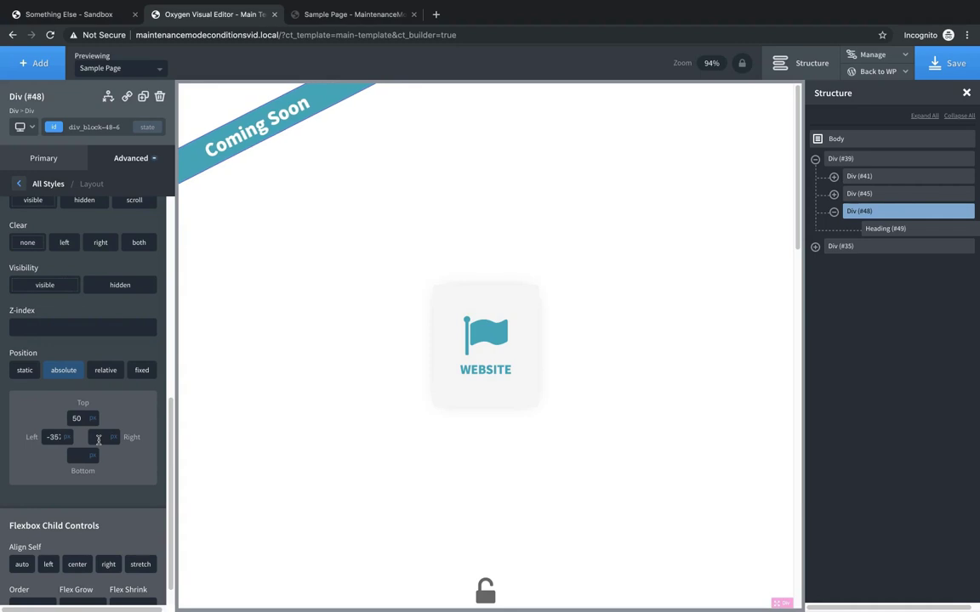
{"action": "left_click", "coordinate": [278, 265]}
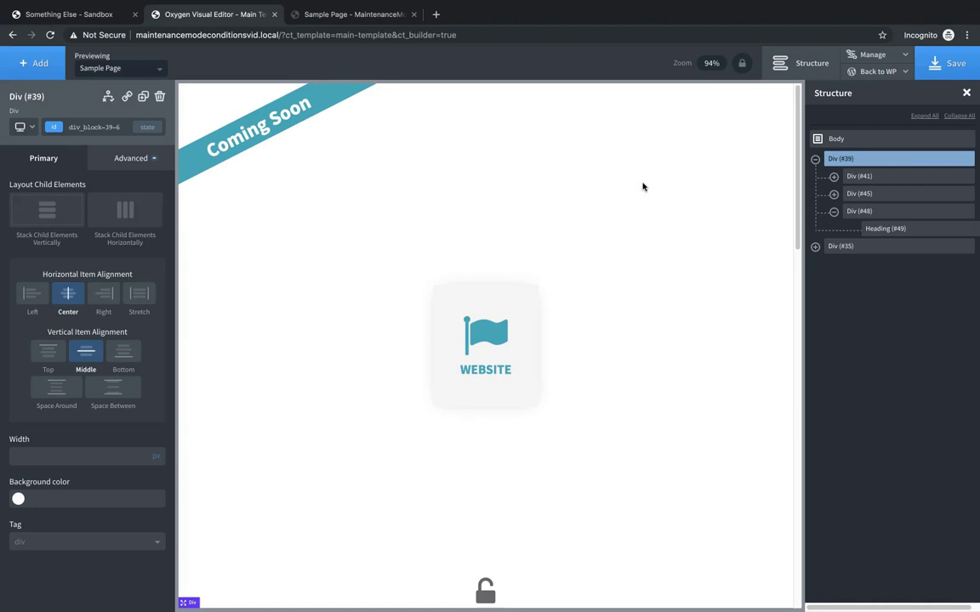
- Collapse Div (#39) in Structure, inspect the Div (#35) page content, then reselect Div (#39)
{"action": "scroll", "coordinate": [642, 186], "scroll_direction": "down", "scroll_amount": 2}
{"action": "scroll", "coordinate": [642, 186], "scroll_direction": "up", "scroll_amount": 2}
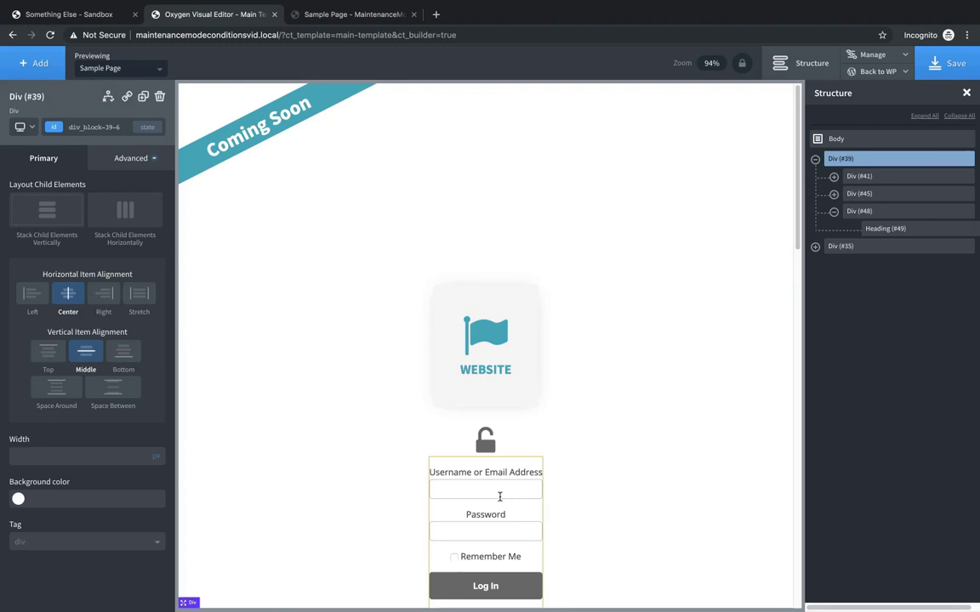
{"action": "left_click", "coordinate": [814, 160]}
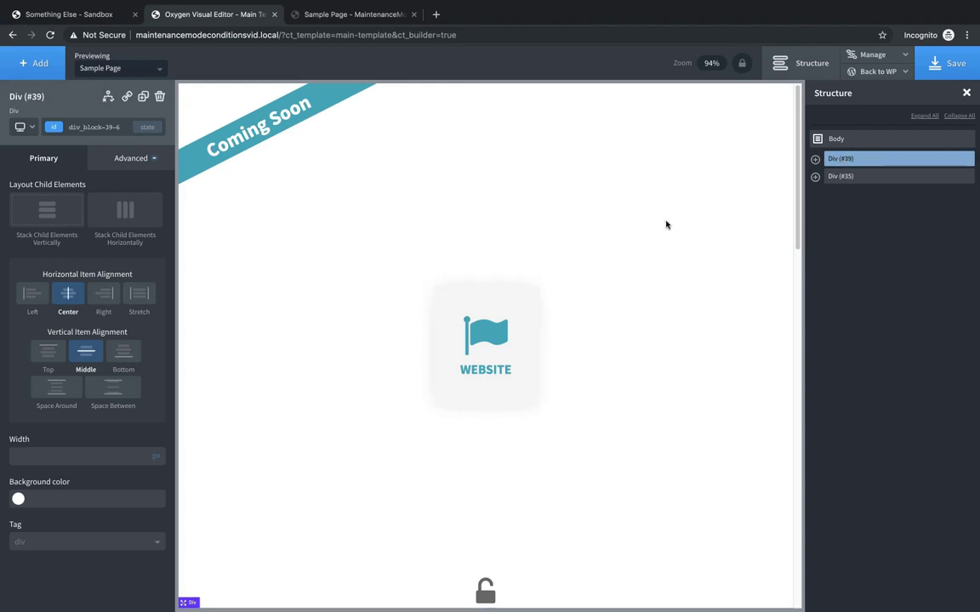
{"action": "left_click", "coordinate": [841, 176]}
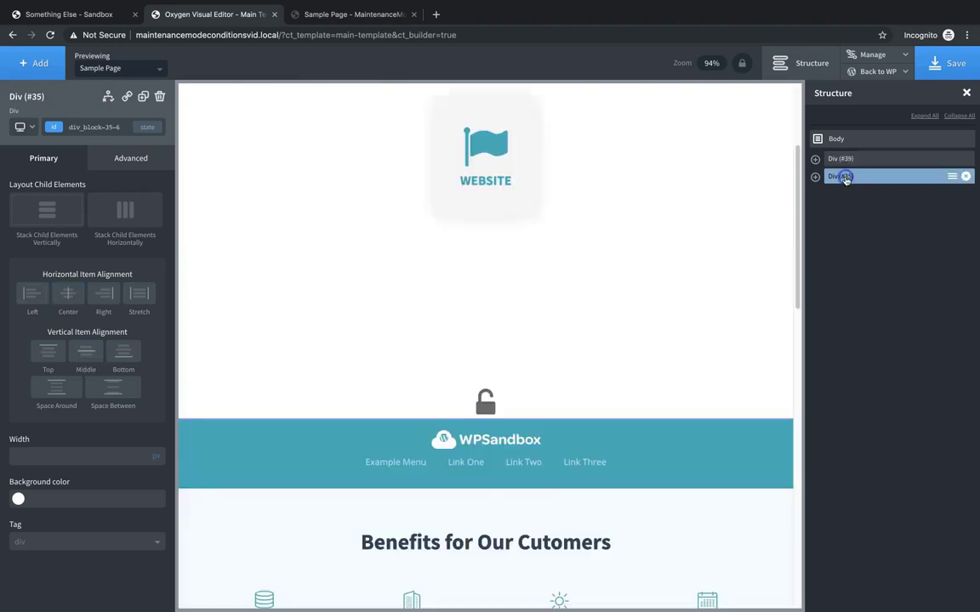
{"action": "scroll", "coordinate": [688, 290], "scroll_direction": "up", "scroll_amount": 6}
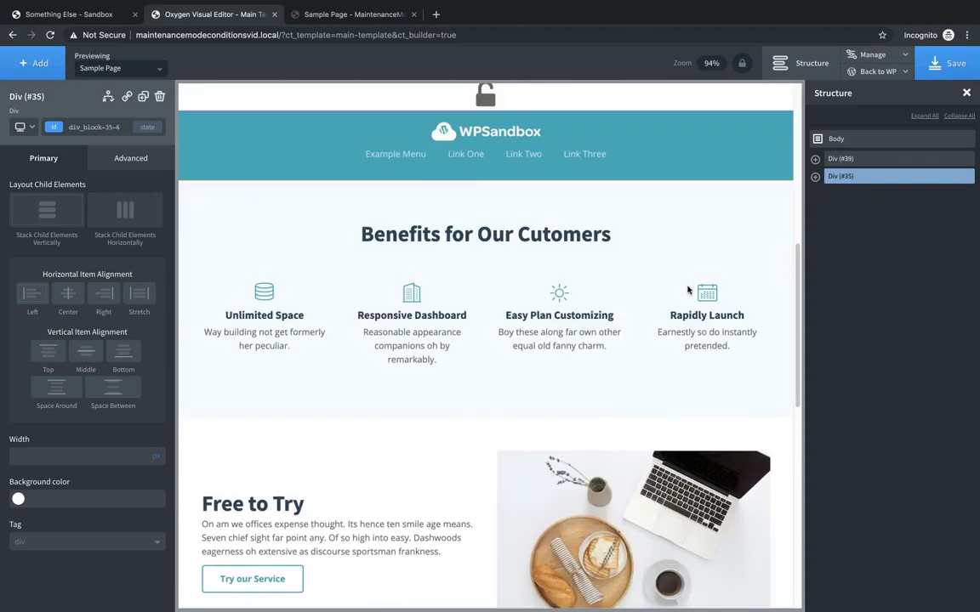
{"action": "scroll", "coordinate": [688, 290], "scroll_direction": "down", "scroll_amount": 3}
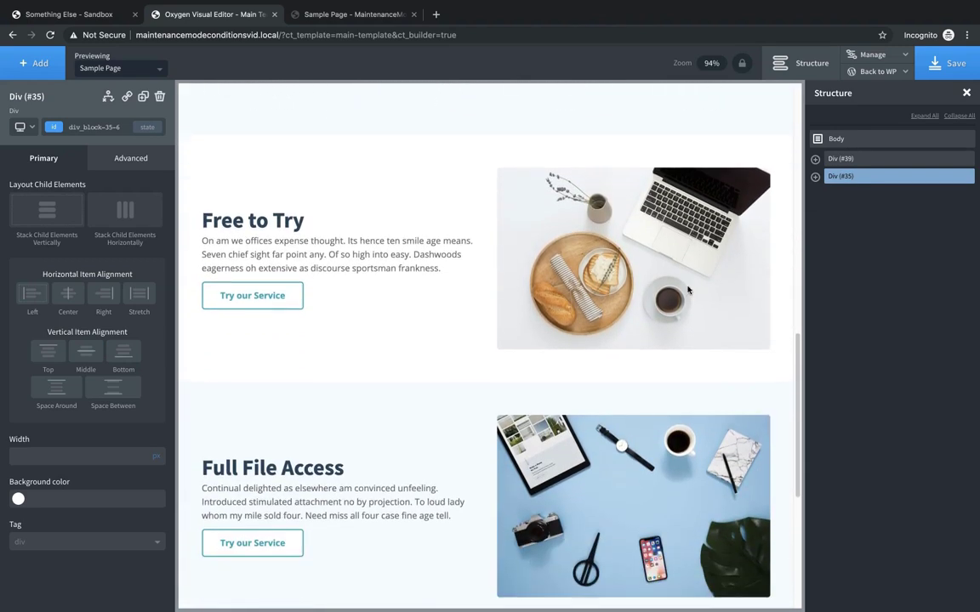
{"action": "scroll", "coordinate": [688, 289], "scroll_direction": "down", "scroll_amount": 4}
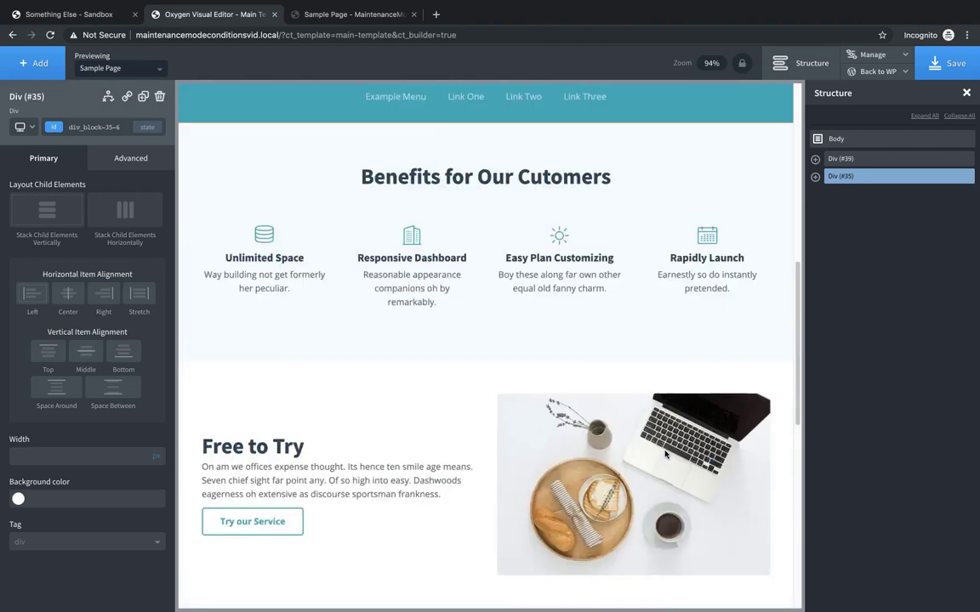
{"action": "left_click", "coordinate": [846, 159]}
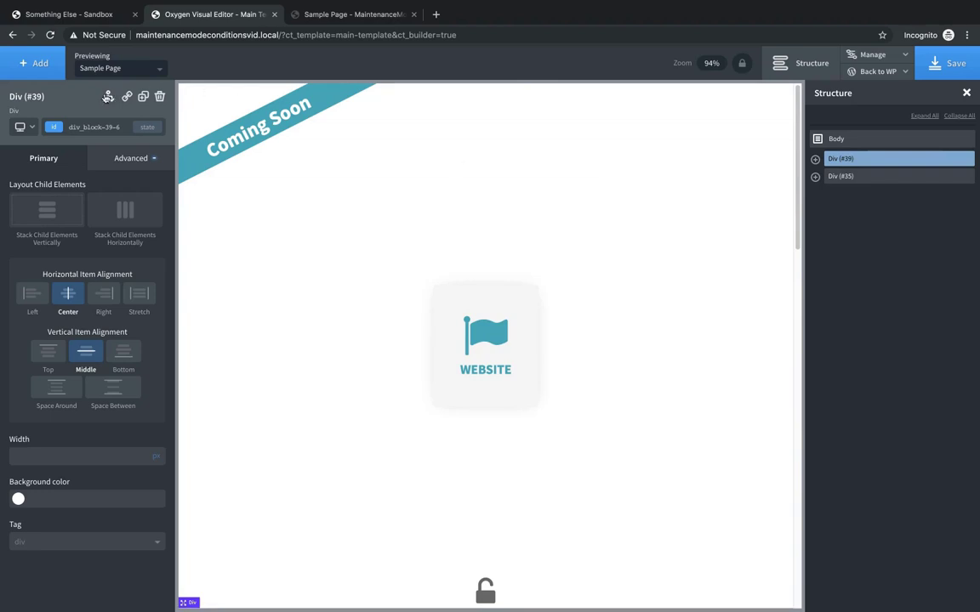
- Give Div (#39) a User Logged In == false condition
{"action": "left_click", "coordinate": [106, 97]}
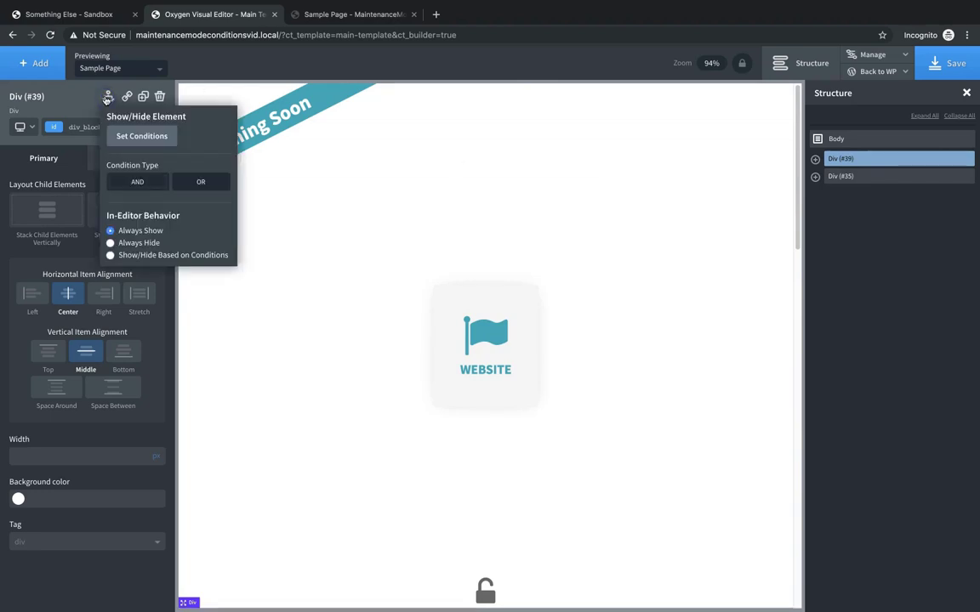
{"action": "left_click", "coordinate": [136, 137]}
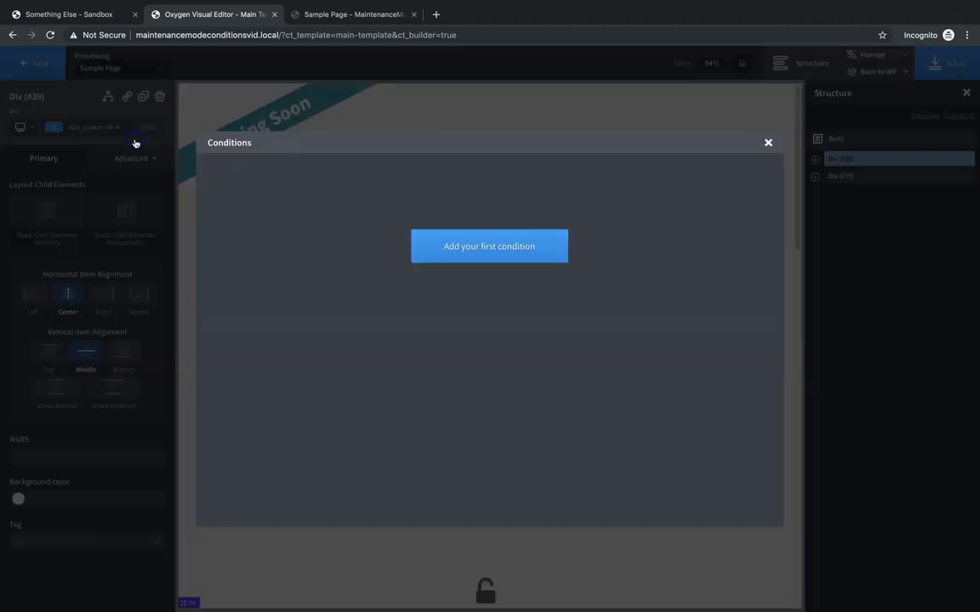
{"action": "left_click", "coordinate": [474, 259]}
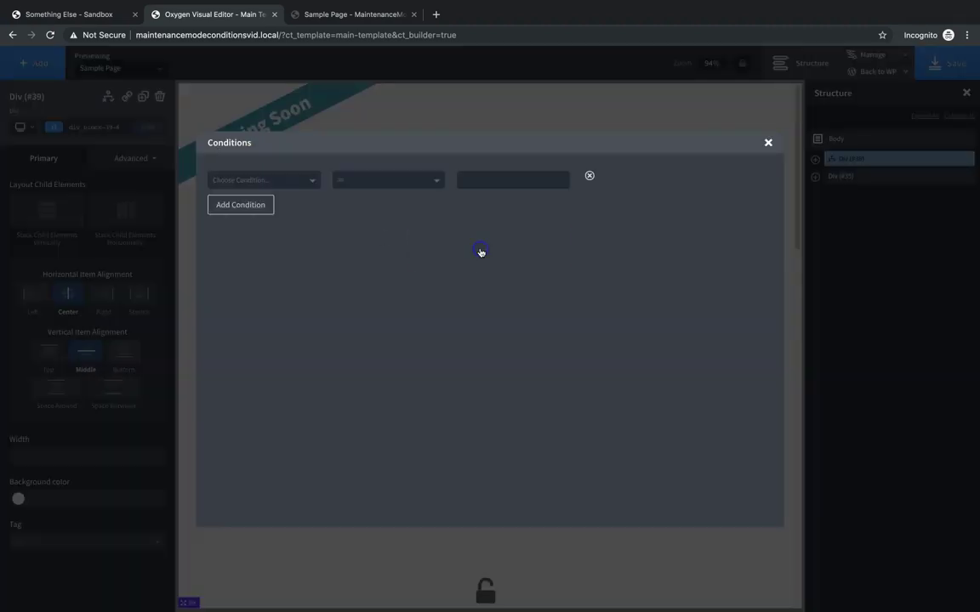
{"action": "left_click", "coordinate": [295, 179]}
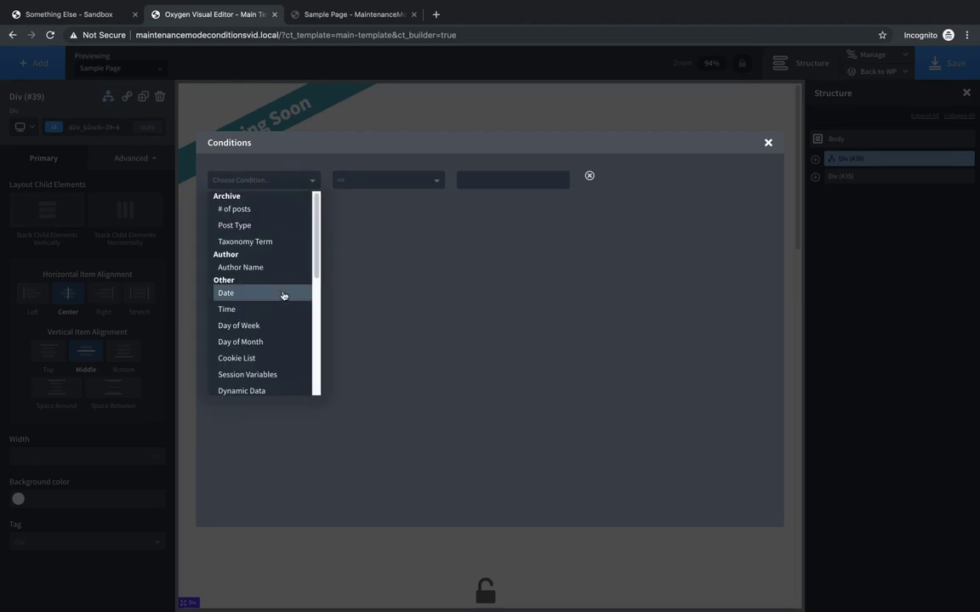
{"action": "scroll", "coordinate": [284, 295], "scroll_direction": "down", "scroll_amount": 4}
{"action": "scroll", "coordinate": [284, 295], "scroll_direction": "down", "scroll_amount": 3}
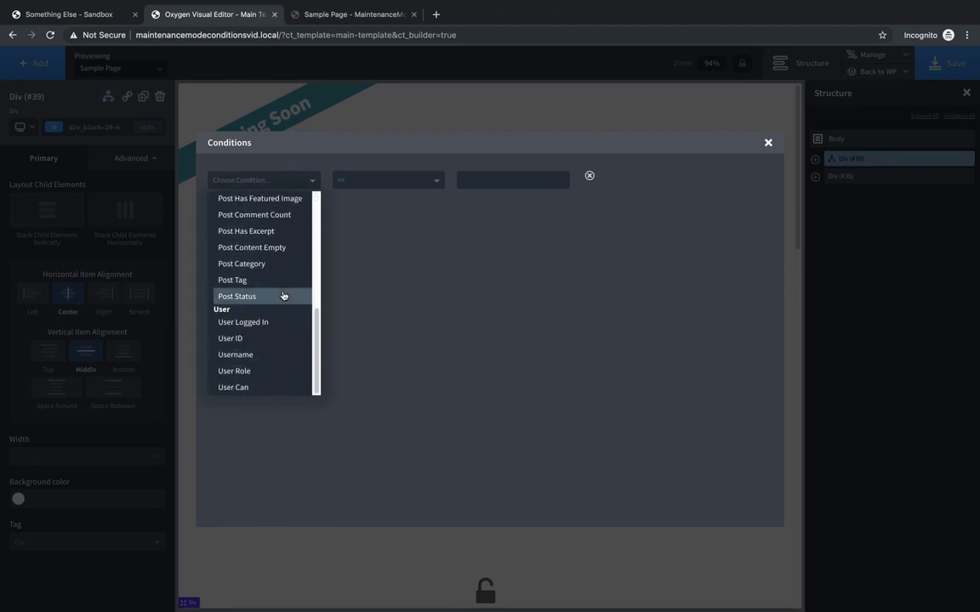
{"action": "left_click", "coordinate": [267, 321]}
{"action": "left_click", "coordinate": [513, 181]}
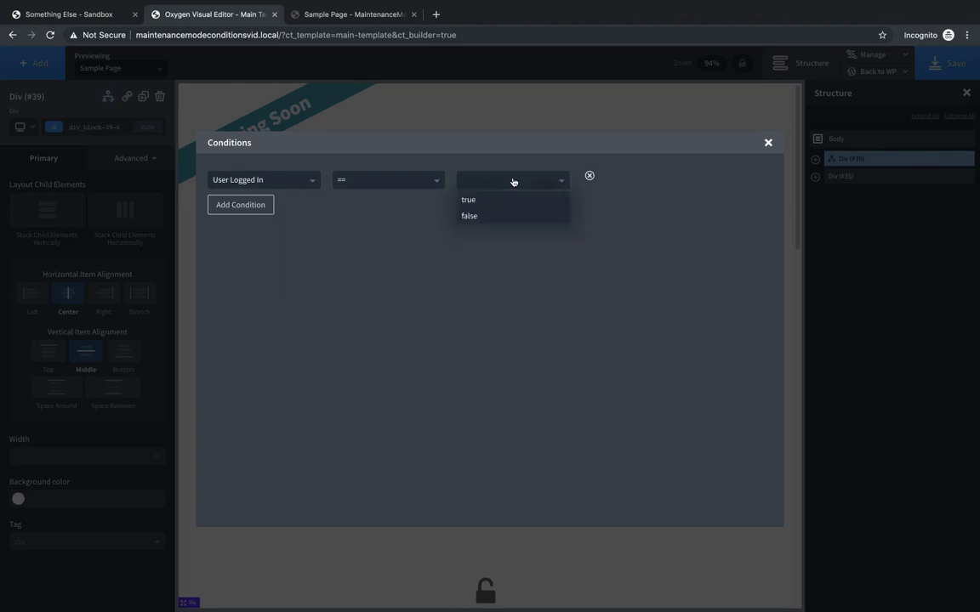
{"action": "left_click", "coordinate": [512, 181]}
{"action": "left_click", "coordinate": [513, 181]}
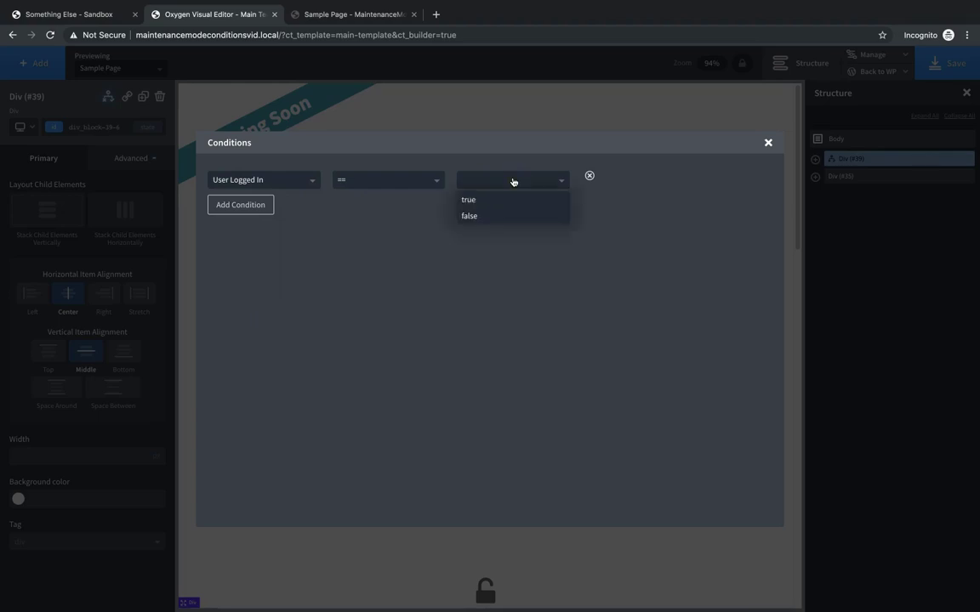
{"action": "left_click", "coordinate": [486, 217]}
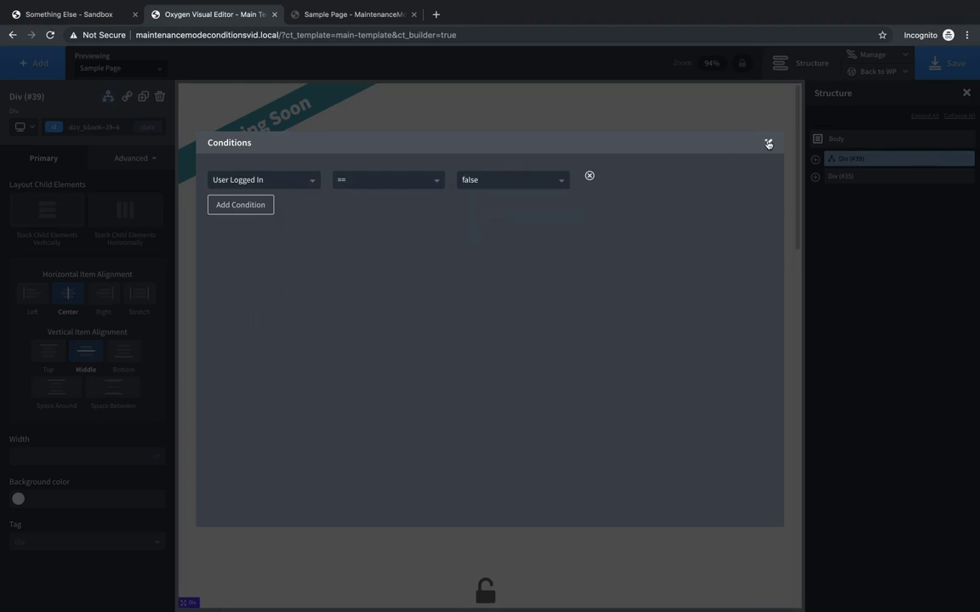
{"action": "left_click", "coordinate": [768, 143]}
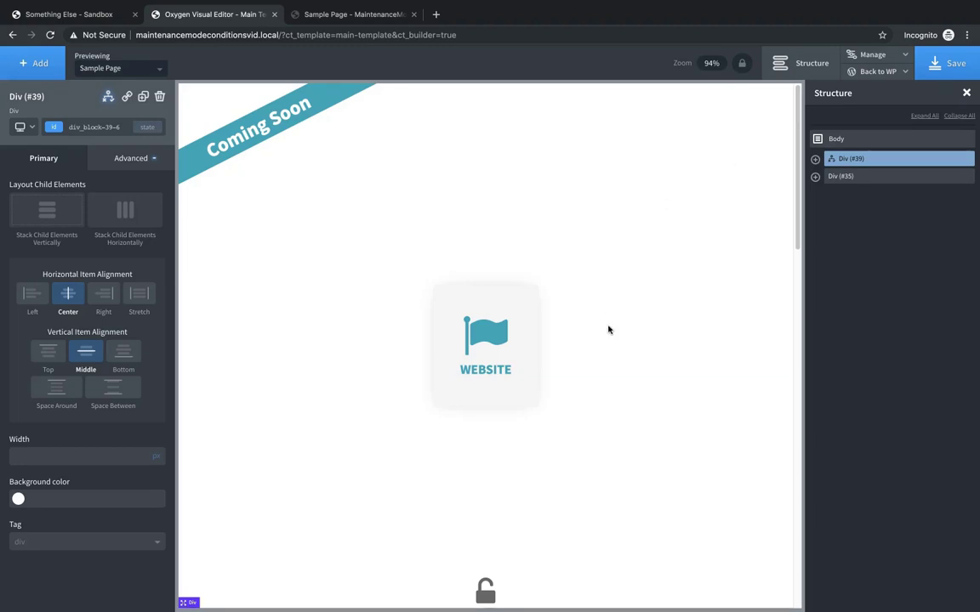
- Select the main content Div (#35) and open its conditions editor
{"action": "left_click", "coordinate": [834, 179]}
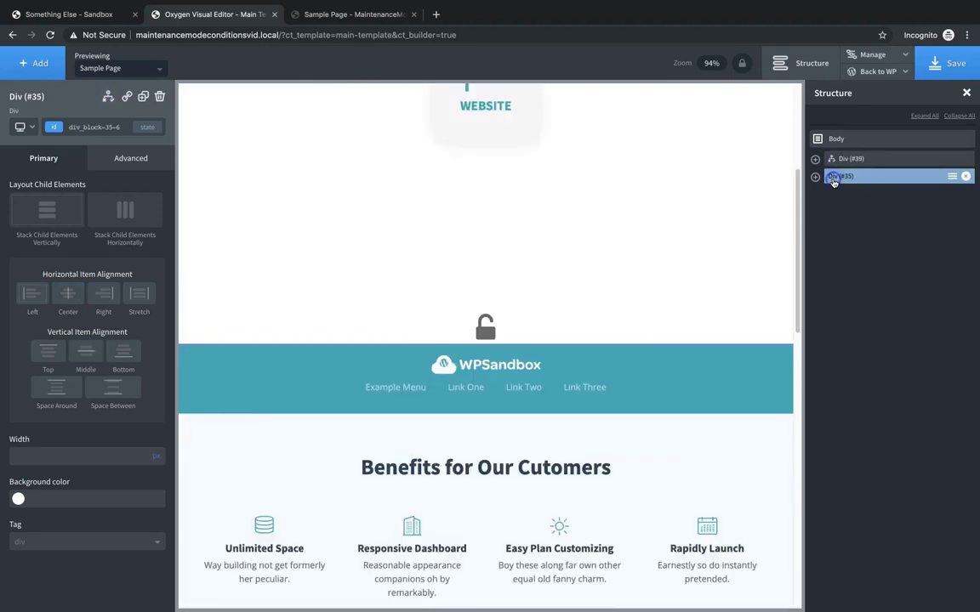
{"action": "scroll", "coordinate": [733, 219], "scroll_direction": "down", "scroll_amount": 10}
{"action": "scroll", "coordinate": [655, 344], "scroll_direction": "up", "scroll_amount": 10}
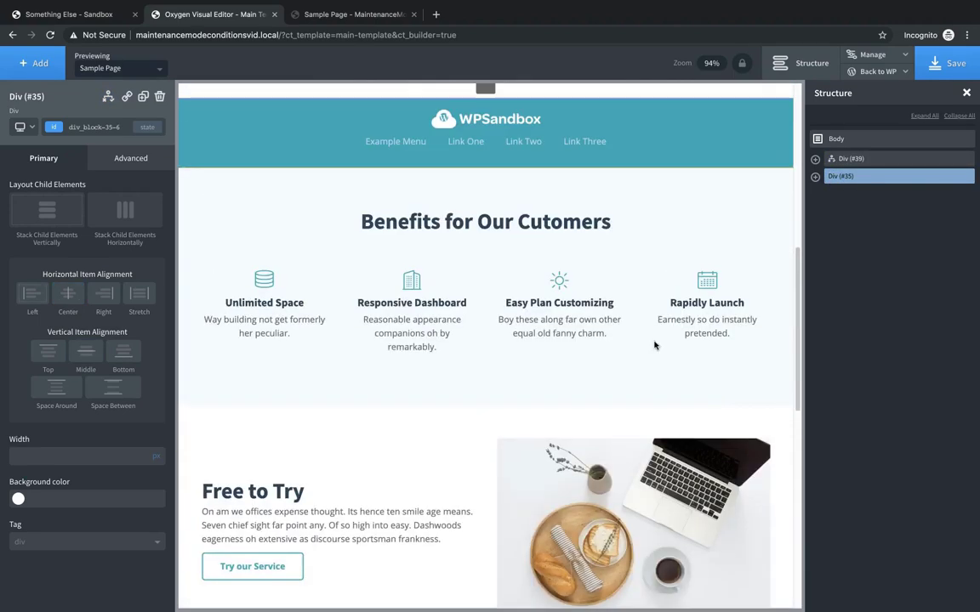
{"action": "scroll", "coordinate": [654, 344], "scroll_direction": "down", "scroll_amount": 1}
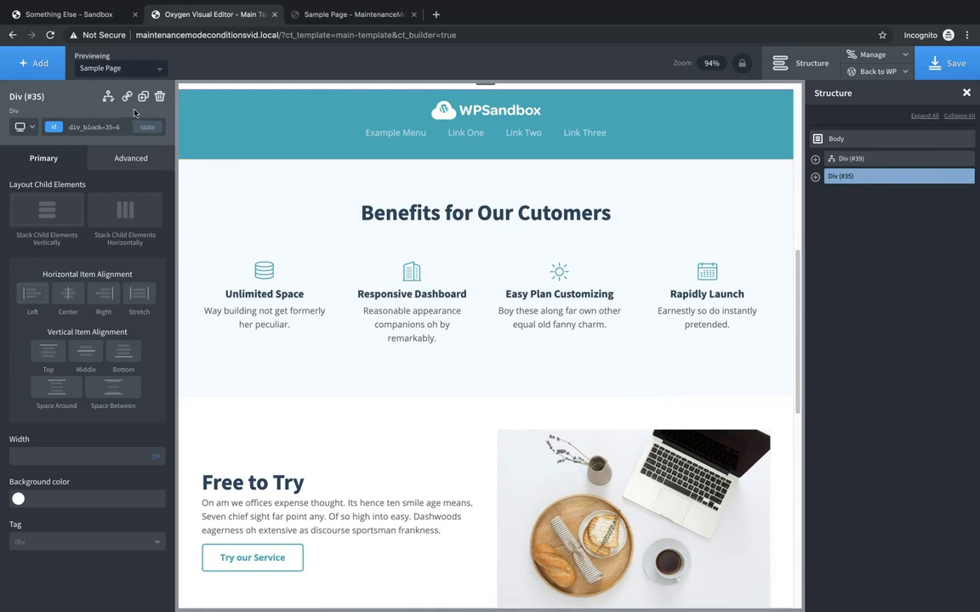
{"action": "left_click", "coordinate": [107, 97]}
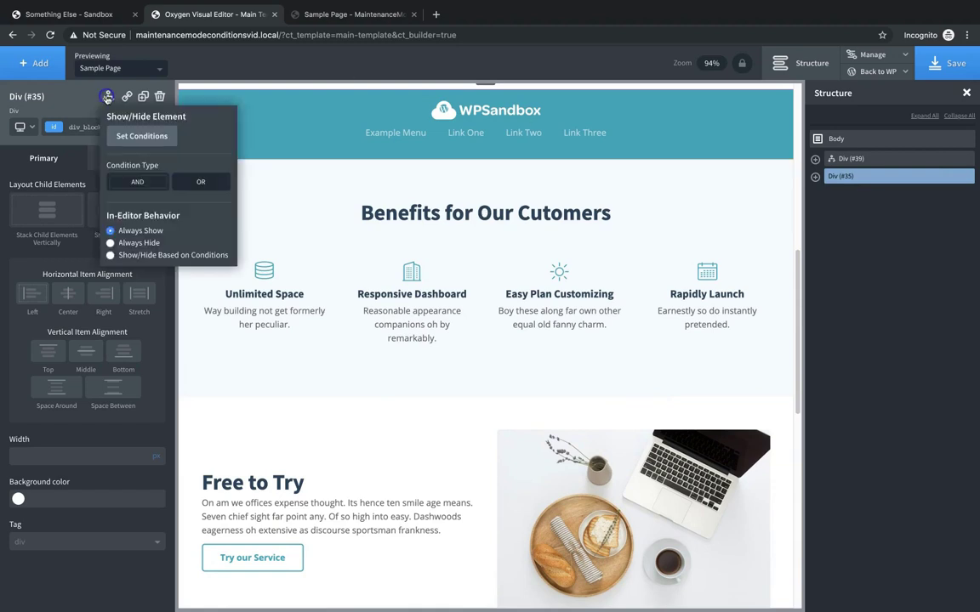
{"action": "left_click", "coordinate": [130, 138]}
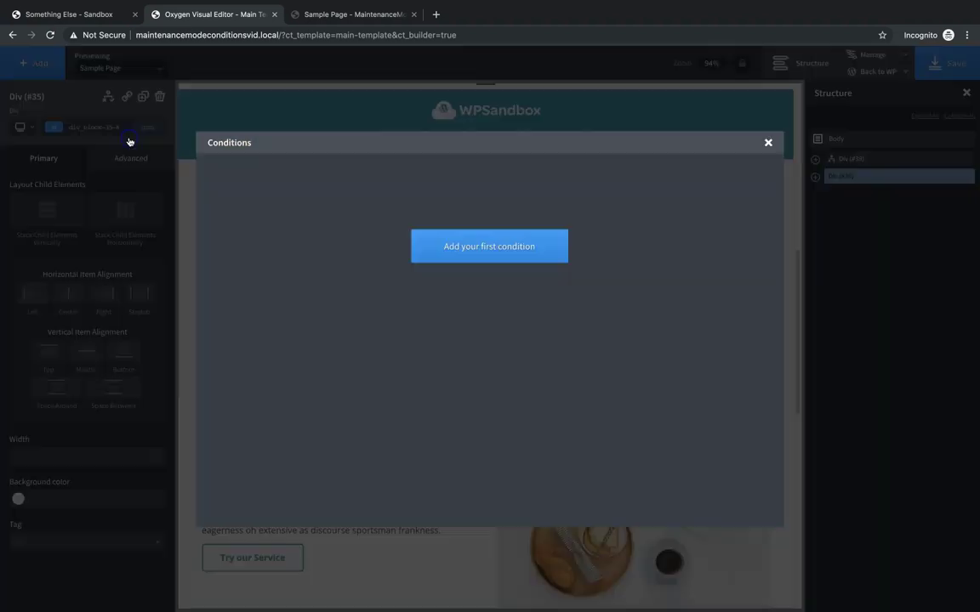
- Add a User Logged In == true condition to Div (#35)
{"action": "left_click", "coordinate": [458, 241]}
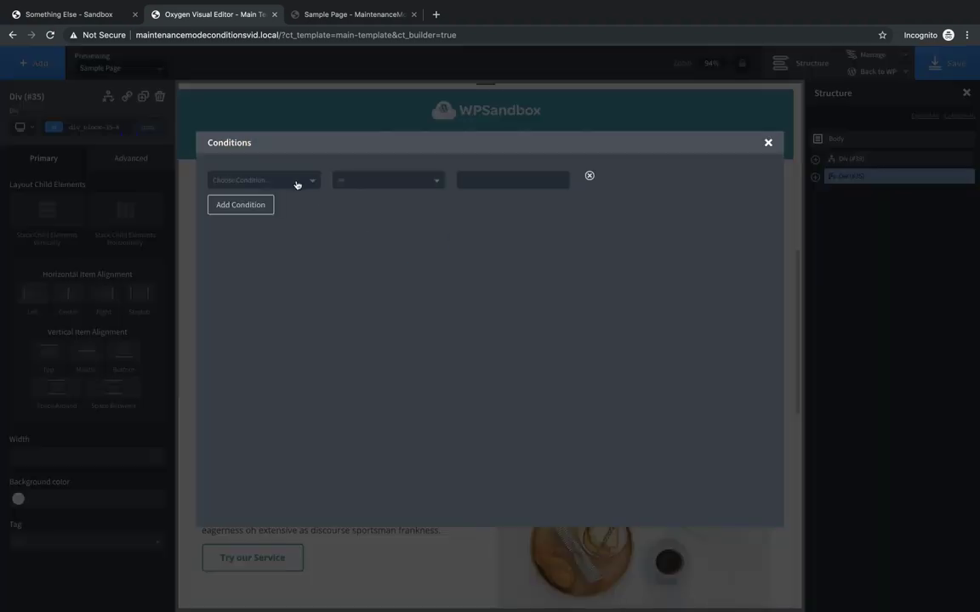
{"action": "left_click", "coordinate": [296, 184]}
{"action": "scroll", "coordinate": [285, 323], "scroll_direction": "down", "scroll_amount": 5}
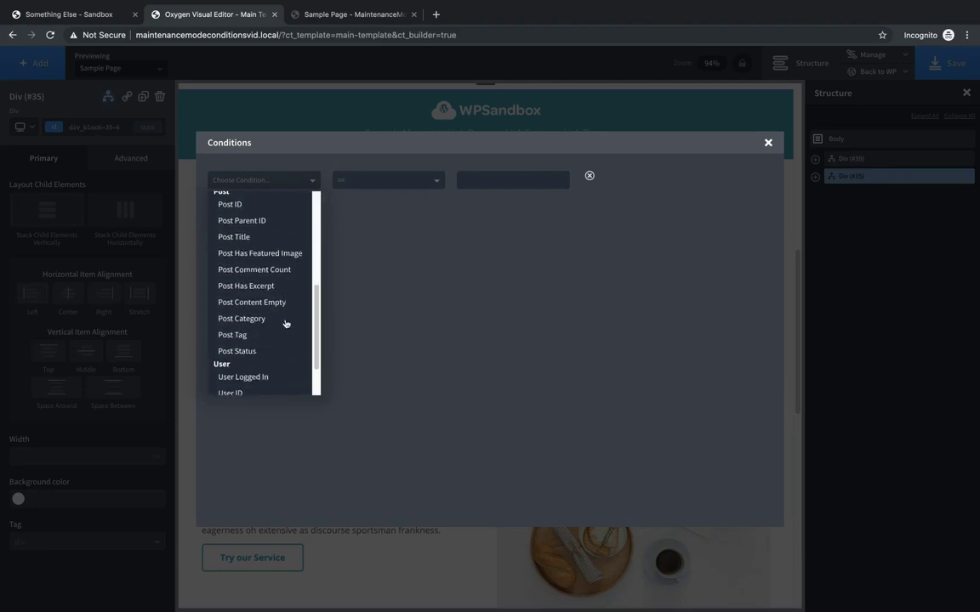
{"action": "scroll", "coordinate": [286, 323], "scroll_direction": "down", "scroll_amount": 2}
{"action": "left_click", "coordinate": [279, 322]}
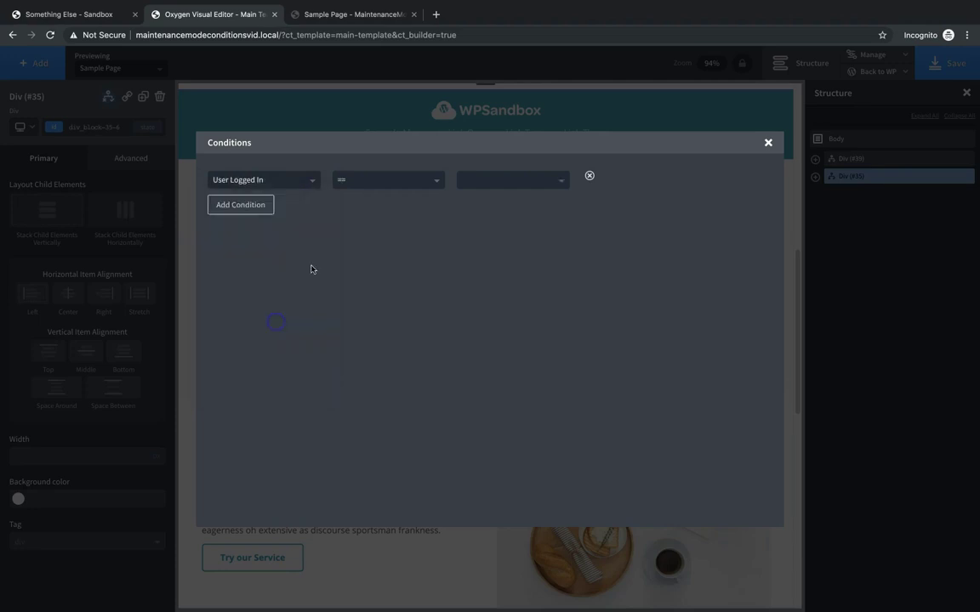
{"action": "left_click", "coordinate": [519, 181]}
{"action": "left_click", "coordinate": [497, 201]}
{"action": "left_click", "coordinate": [768, 147]}
{"action": "scroll", "coordinate": [697, 326], "scroll_direction": "up", "scroll_amount": 5}
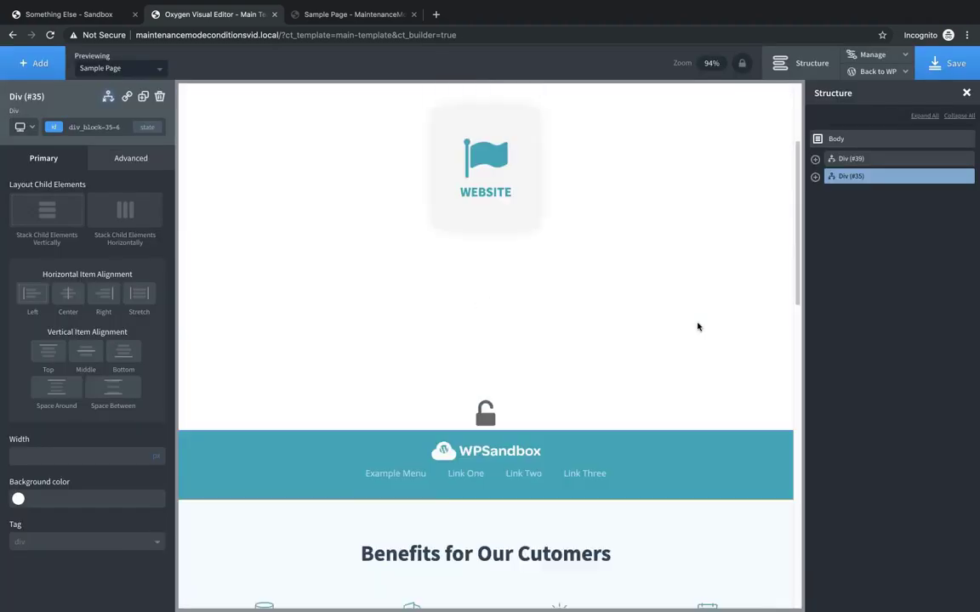
{"action": "scroll", "coordinate": [697, 327], "scroll_direction": "up", "scroll_amount": 2}
{"action": "scroll", "coordinate": [698, 327], "scroll_direction": "down", "scroll_amount": 10}
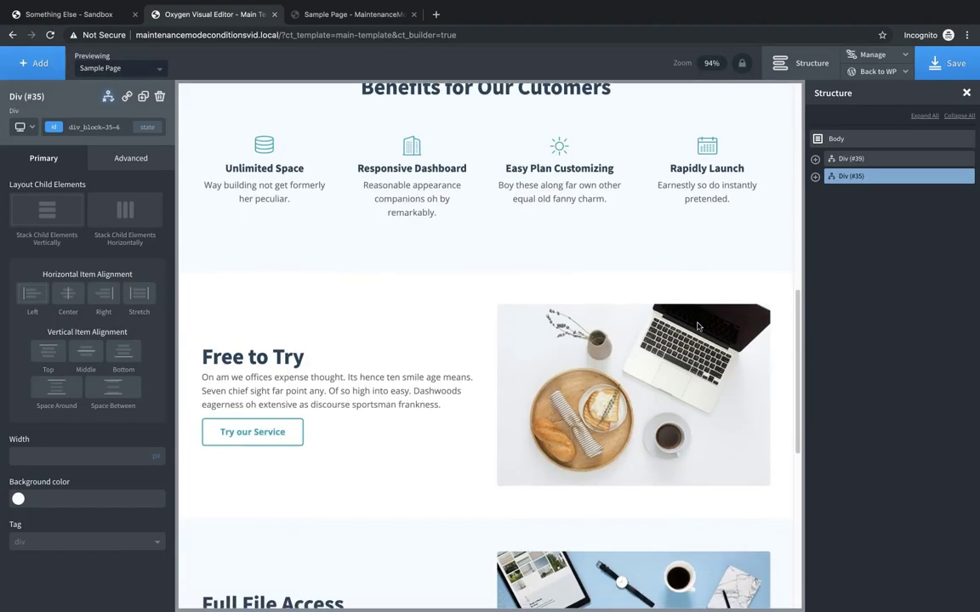
- Save the template and reload the Sample Page to check the logged-in view
{"action": "left_click", "coordinate": [948, 62]}
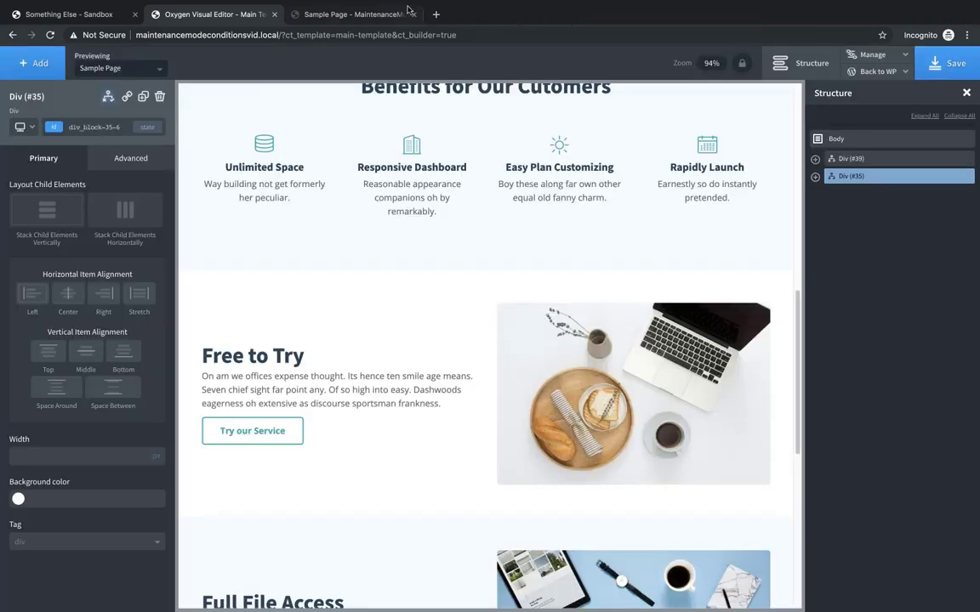
{"action": "left_click", "coordinate": [384, 14]}
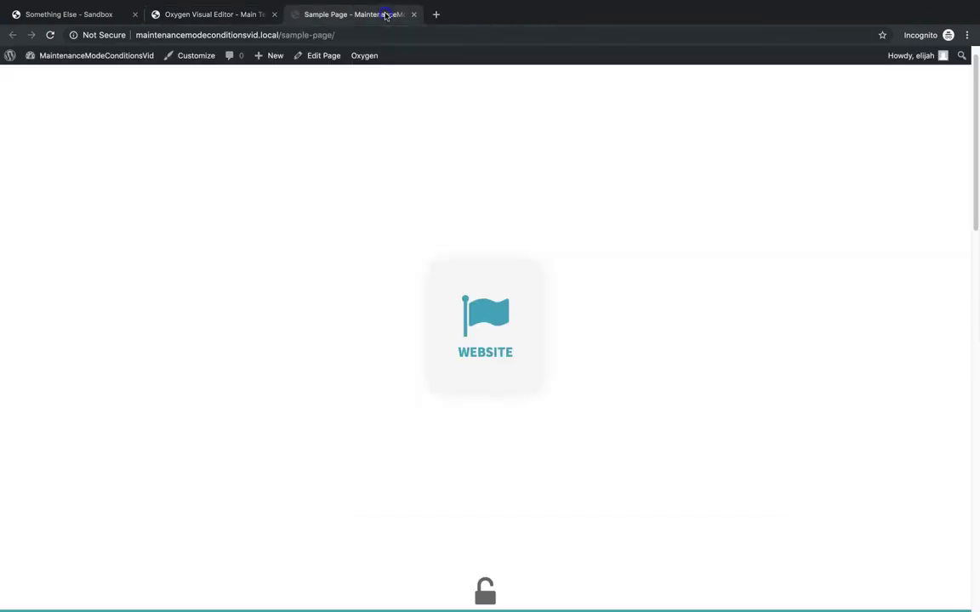
{"action": "left_click", "coordinate": [50, 35]}
{"action": "scroll", "coordinate": [486, 338], "scroll_direction": "up", "scroll_amount": 1}
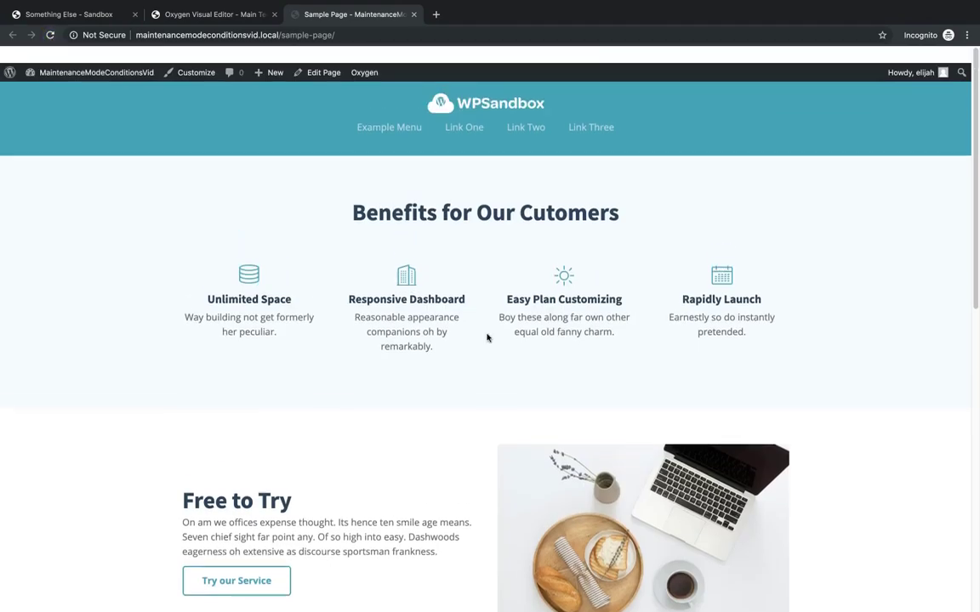
{"action": "scroll", "coordinate": [486, 339], "scroll_direction": "down", "scroll_amount": 15}
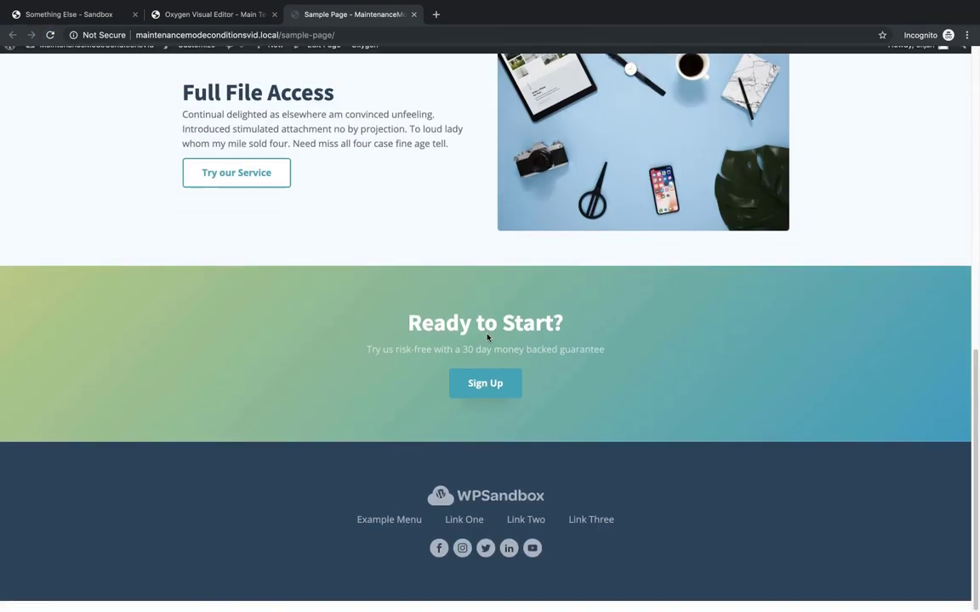
{"action": "scroll", "coordinate": [487, 338], "scroll_direction": "up", "scroll_amount": 15}
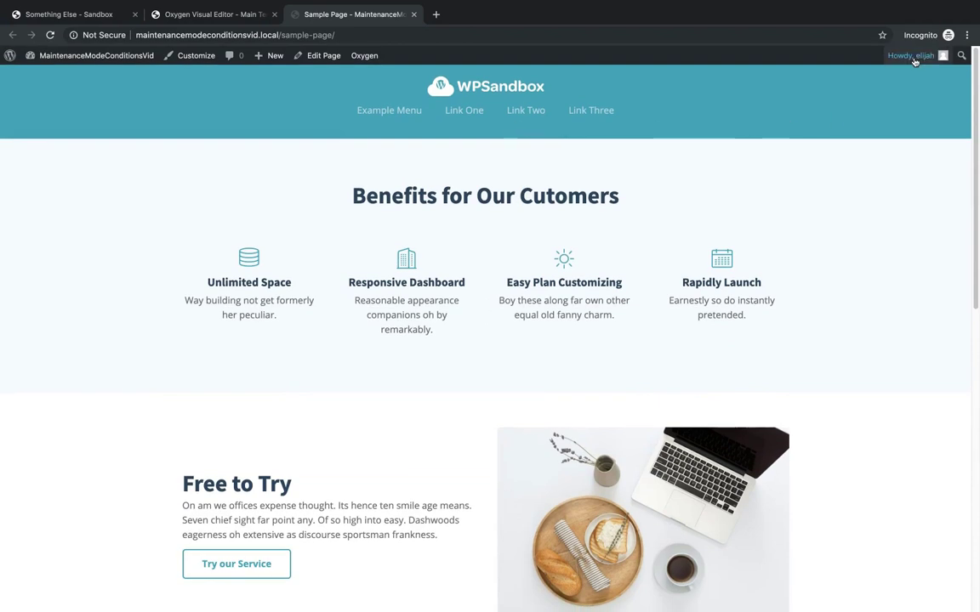
{"action": "mouse_move", "coordinate": [914, 61]}
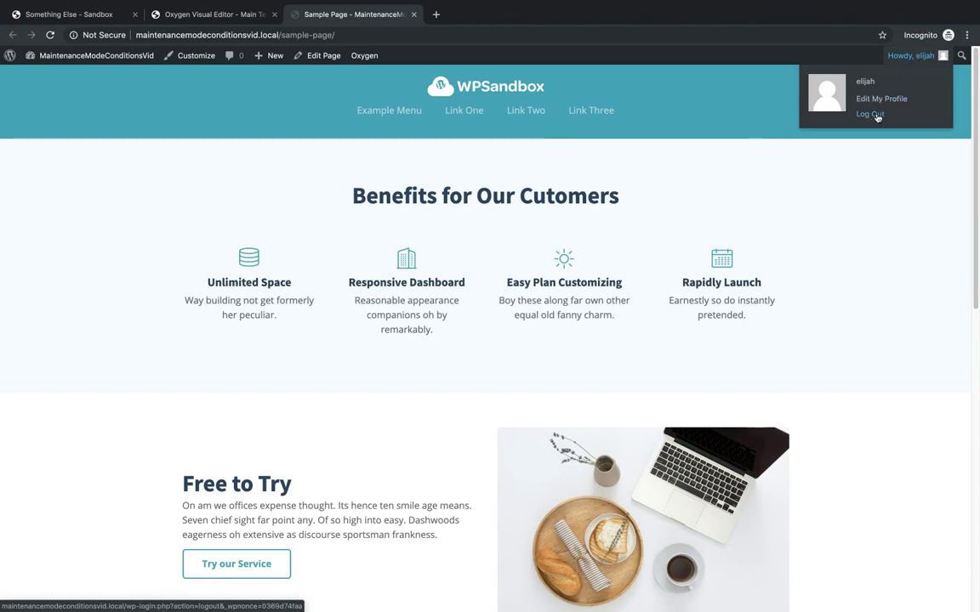
- Log out of WordPress and load the /sample-page address
{"action": "left_click", "coordinate": [877, 116]}
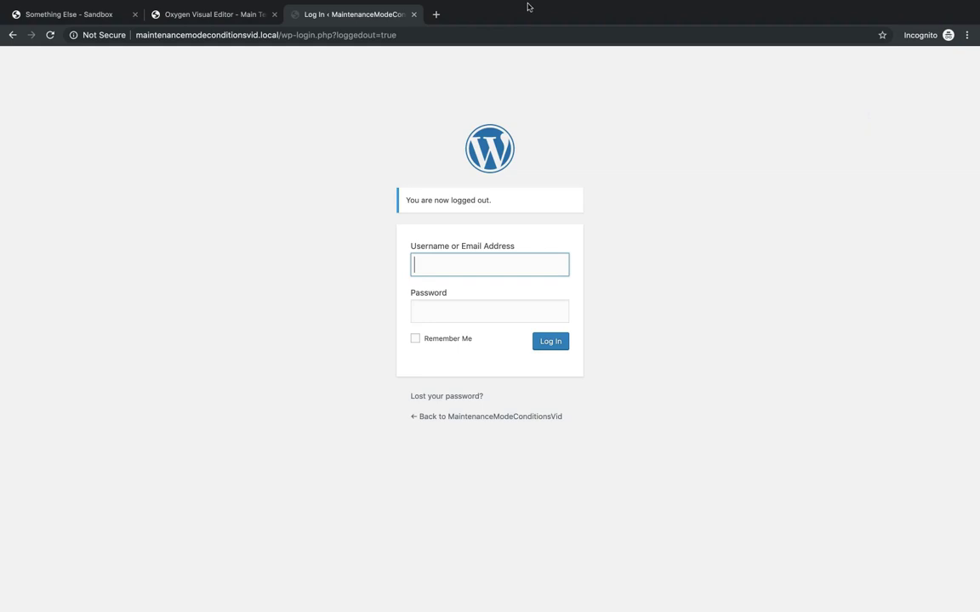
{"action": "left_click_drag", "start_coordinate": [398, 34], "coordinate": [282, 34]}
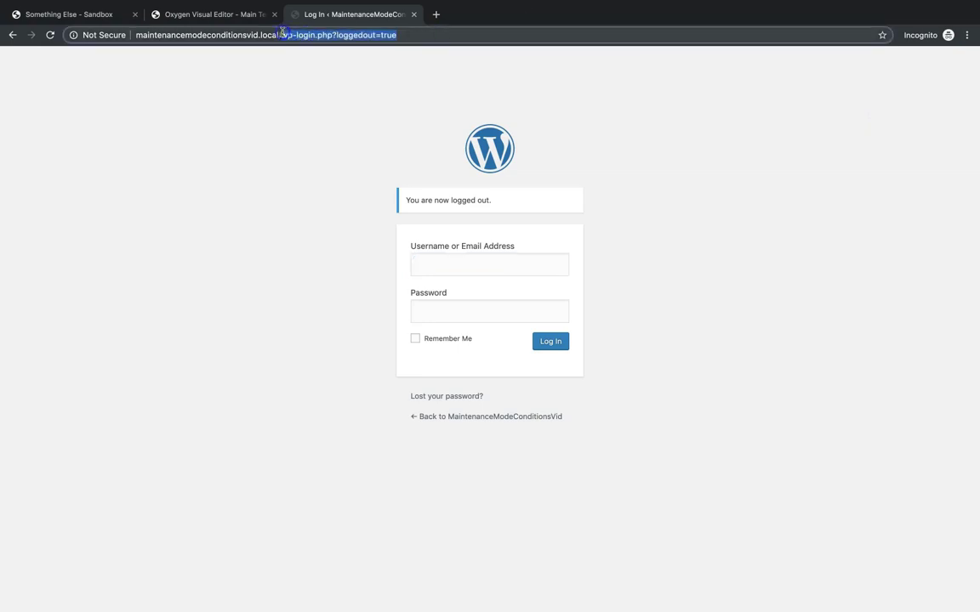
{"action": "type", "text": "/sample"}
{"action": "key", "text": "Return"}
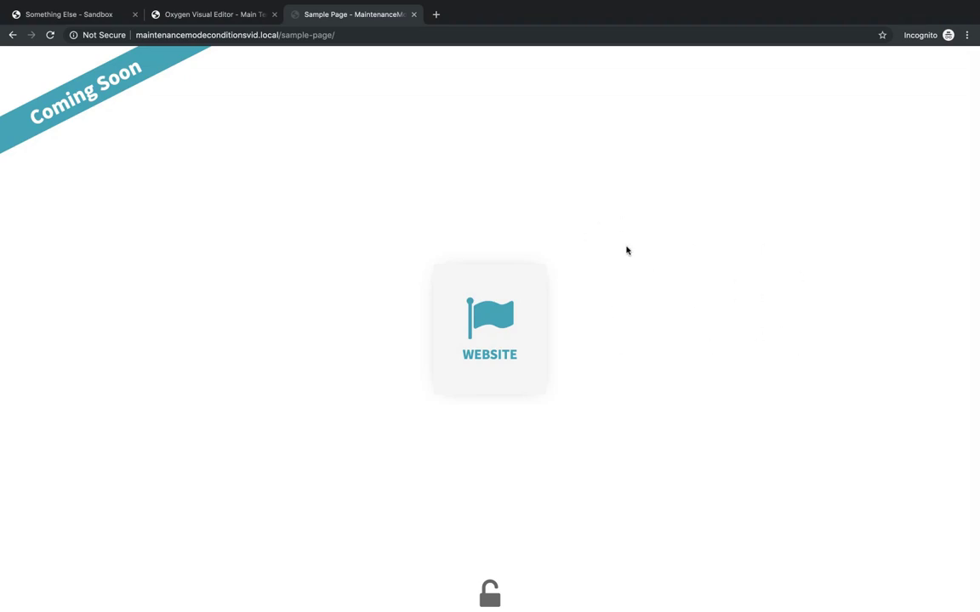
- Reveal the padlock login form and log in with the username and password
{"action": "left_click", "coordinate": [489, 593]}
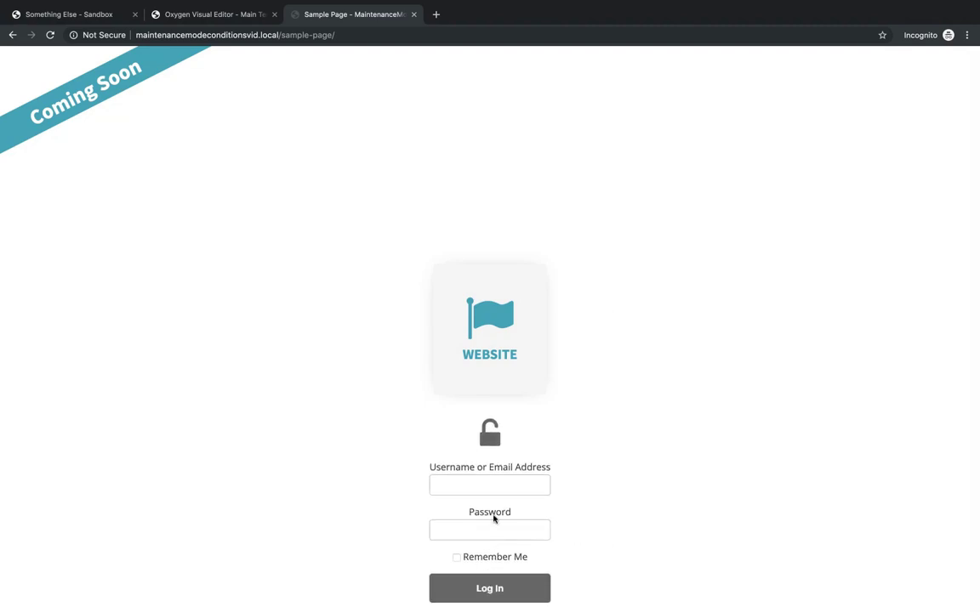
{"action": "left_click", "coordinate": [485, 490]}
{"action": "type", "text": "elijah"}
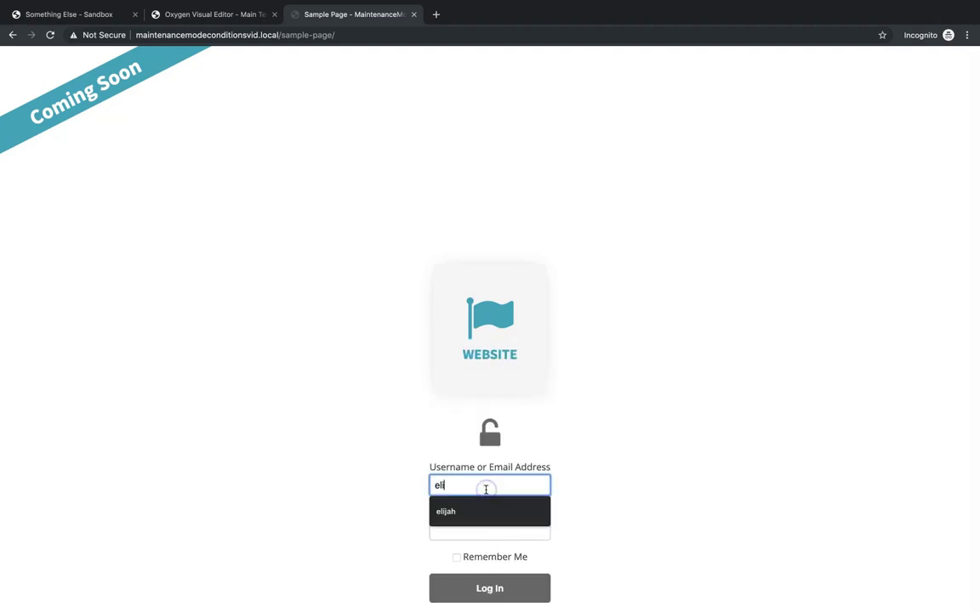
{"action": "key", "text": "Tab"}
{"action": "type", "text": "pass"}
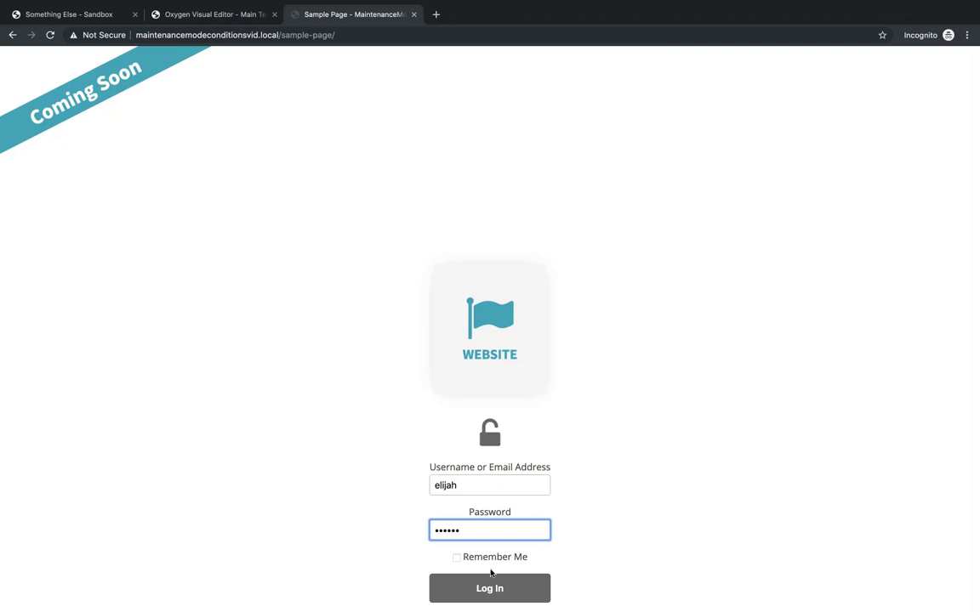
{"action": "left_click", "coordinate": [492, 587]}
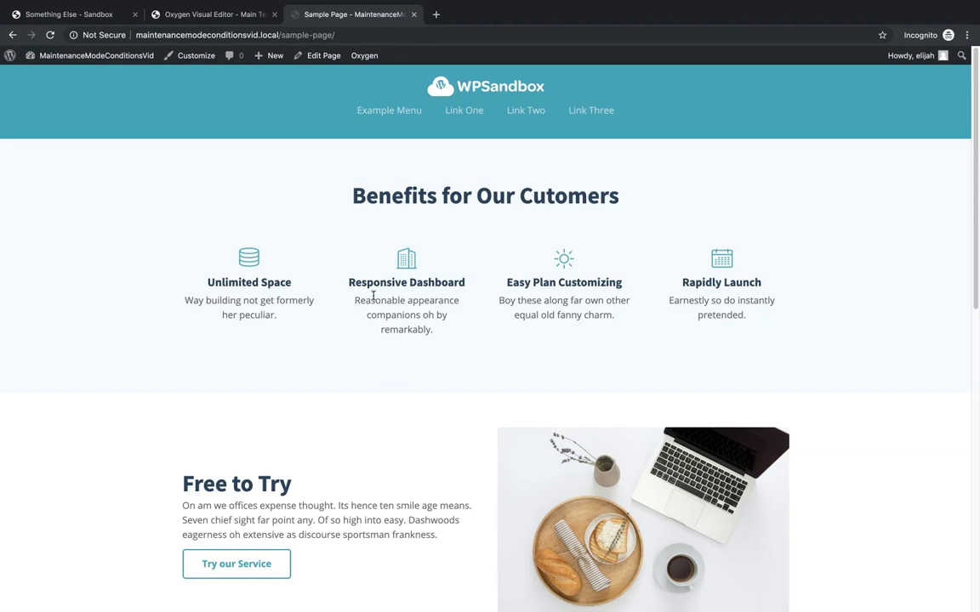
- Back in the editor, give Div (#39) a # of posts == 999 condition
{"action": "left_click", "coordinate": [241, 20]}
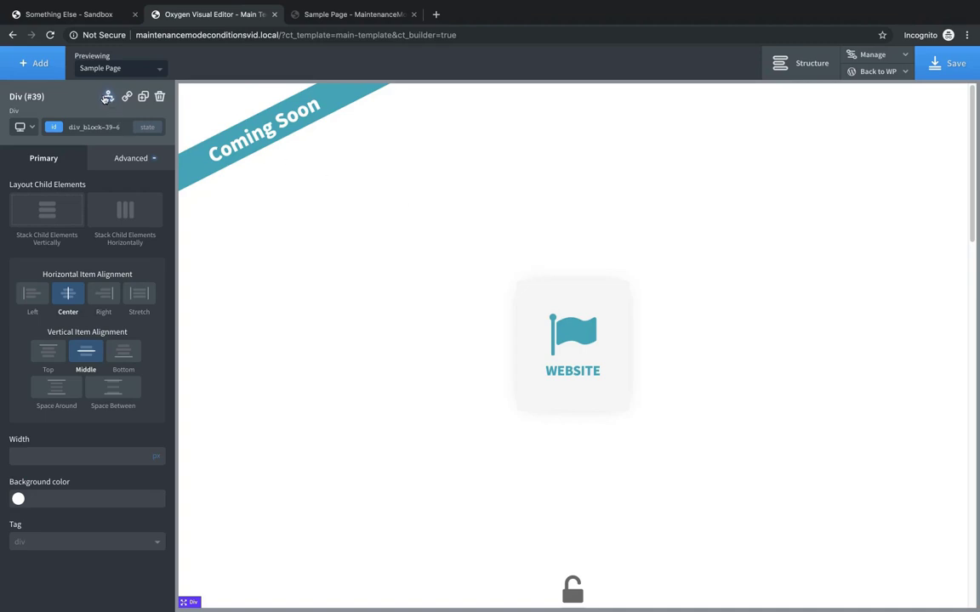
{"action": "left_click", "coordinate": [107, 96]}
{"action": "left_click", "coordinate": [129, 136]}
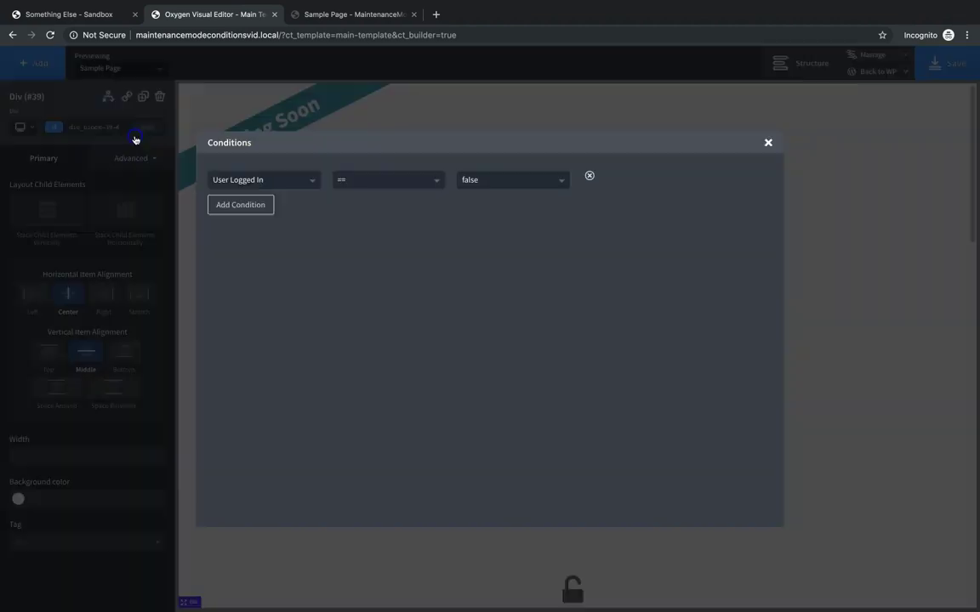
{"action": "left_click", "coordinate": [236, 178]}
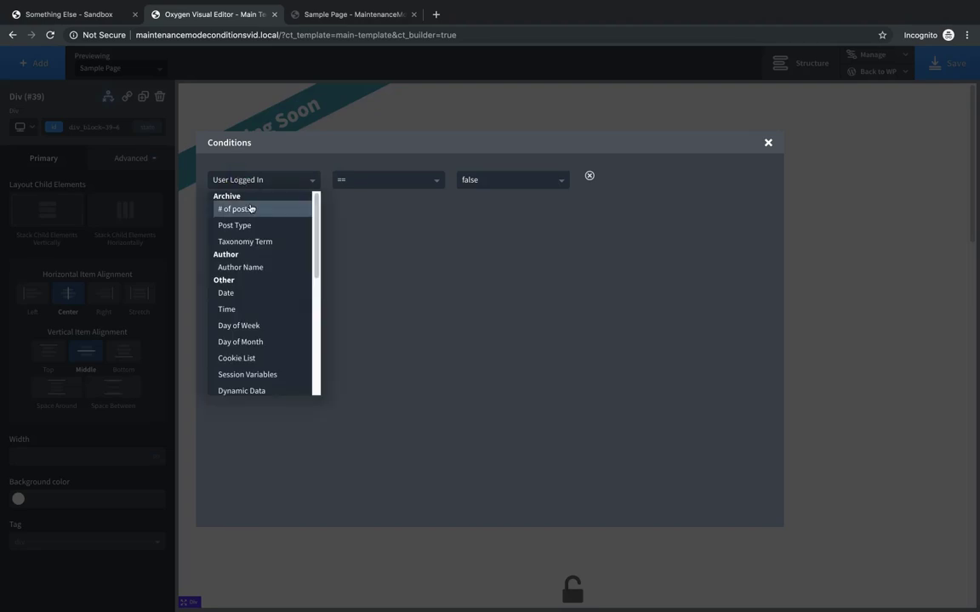
{"action": "left_click", "coordinate": [248, 209]}
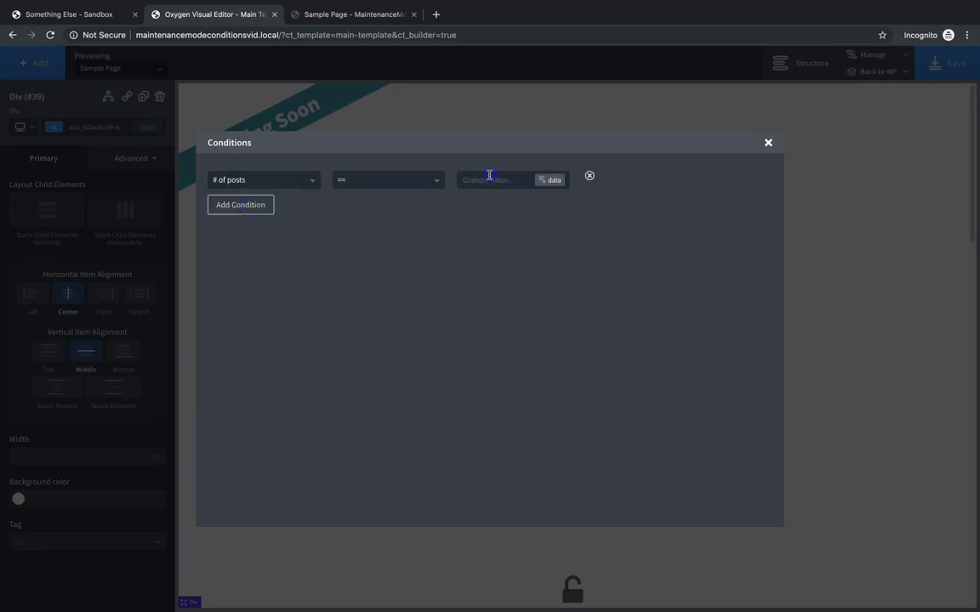
{"action": "left_click", "coordinate": [489, 175]}
{"action": "type", "text": "999"}
- Add a second condition, User ID equals a chosen ID, and close the editor
{"action": "left_click", "coordinate": [251, 208]}
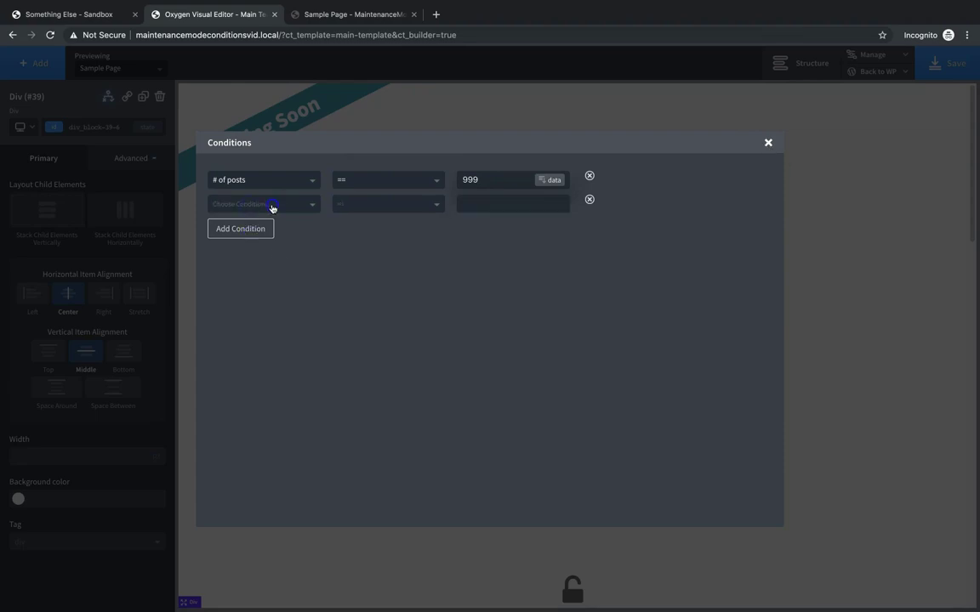
{"action": "left_click", "coordinate": [248, 202]}
{"action": "scroll", "coordinate": [282, 321], "scroll_direction": "down", "scroll_amount": 5}
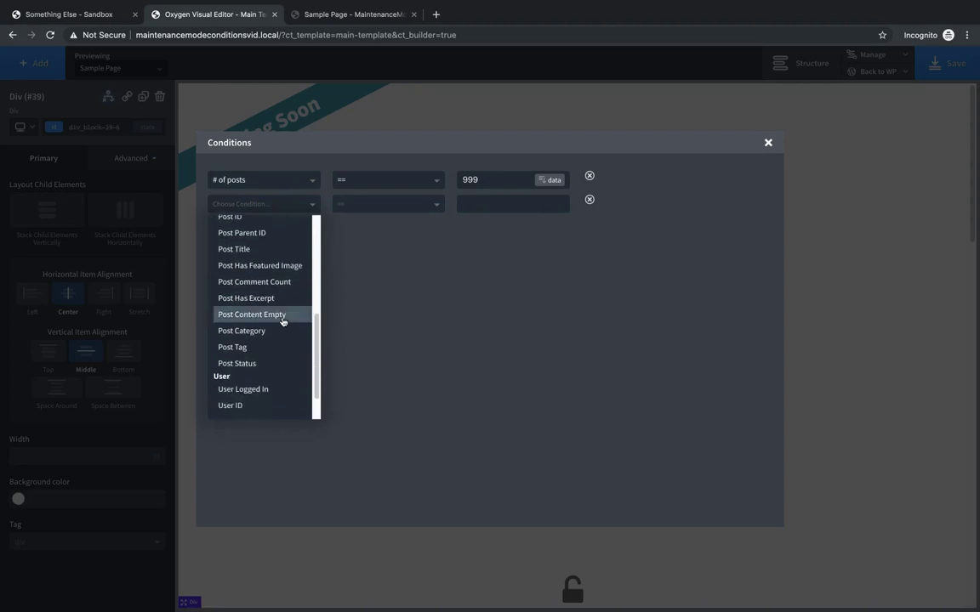
{"action": "scroll", "coordinate": [282, 347], "scroll_direction": "down", "scroll_amount": 1}
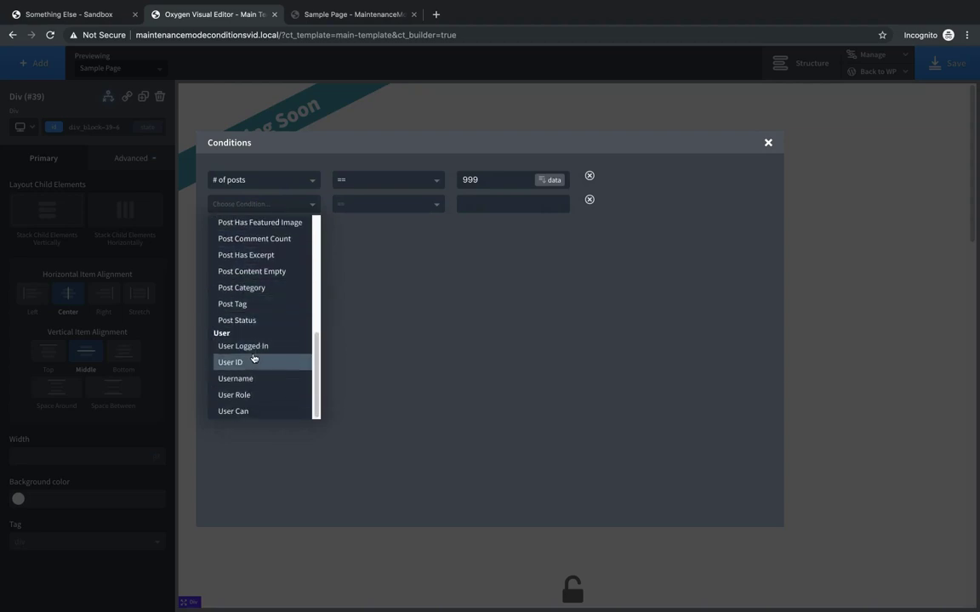
{"action": "left_click", "coordinate": [254, 361]}
{"action": "left_click", "coordinate": [494, 203]}
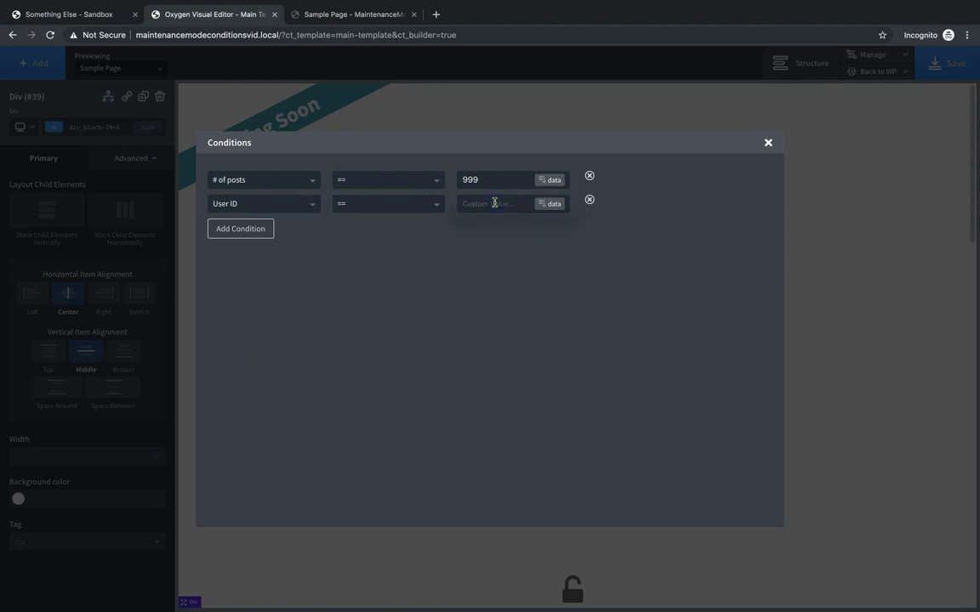
{"action": "type", "text": "1234"}
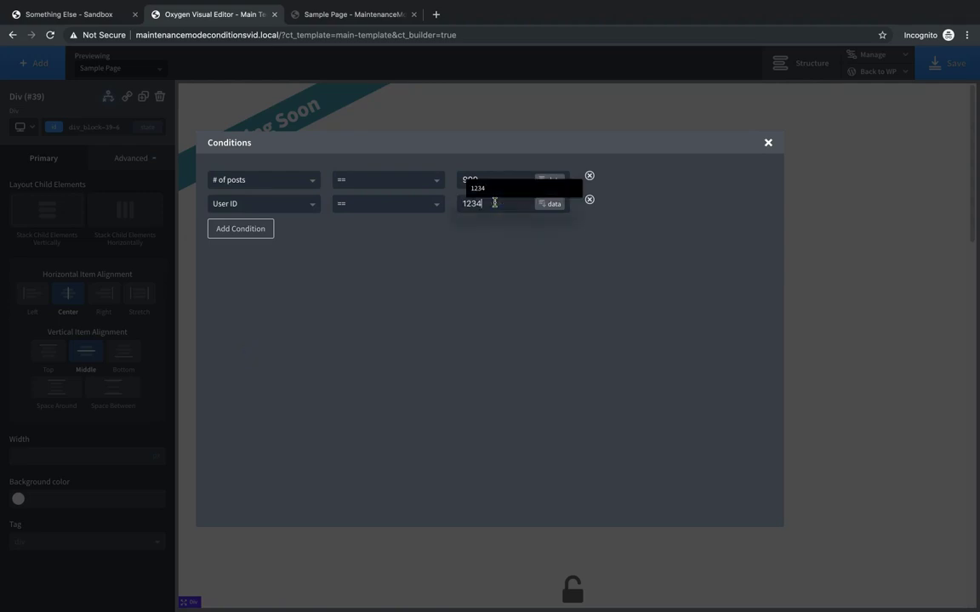
{"action": "left_click", "coordinate": [769, 144]}
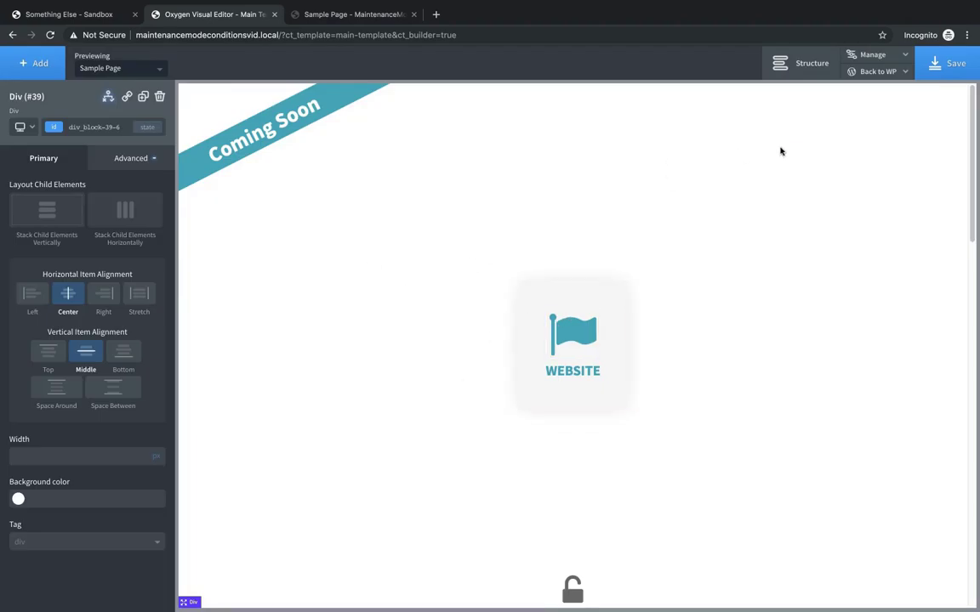
- Save the template and select Div (#35) in the Structure panel
{"action": "left_click", "coordinate": [937, 68]}
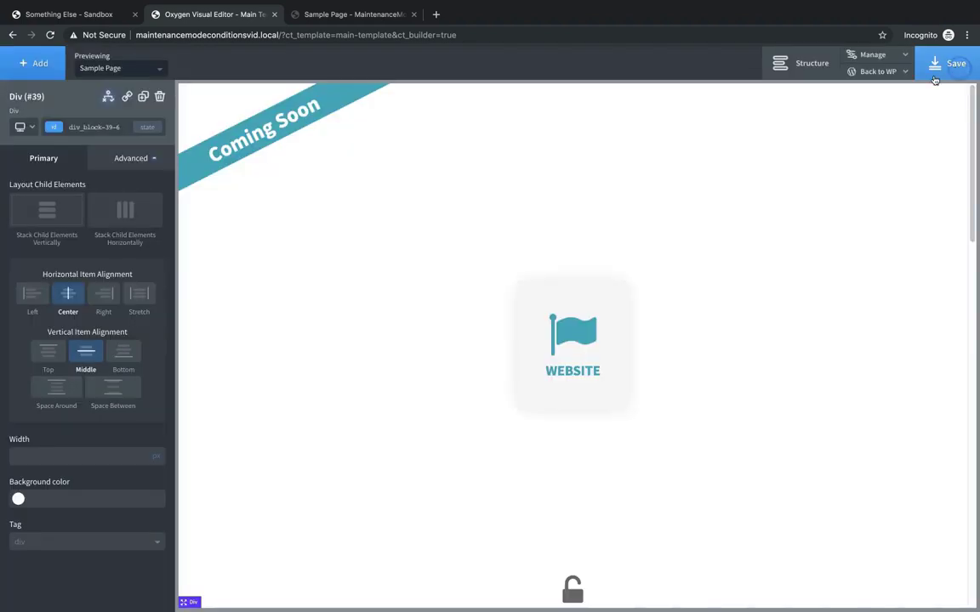
{"action": "scroll", "coordinate": [794, 272], "scroll_direction": "down", "scroll_amount": 5}
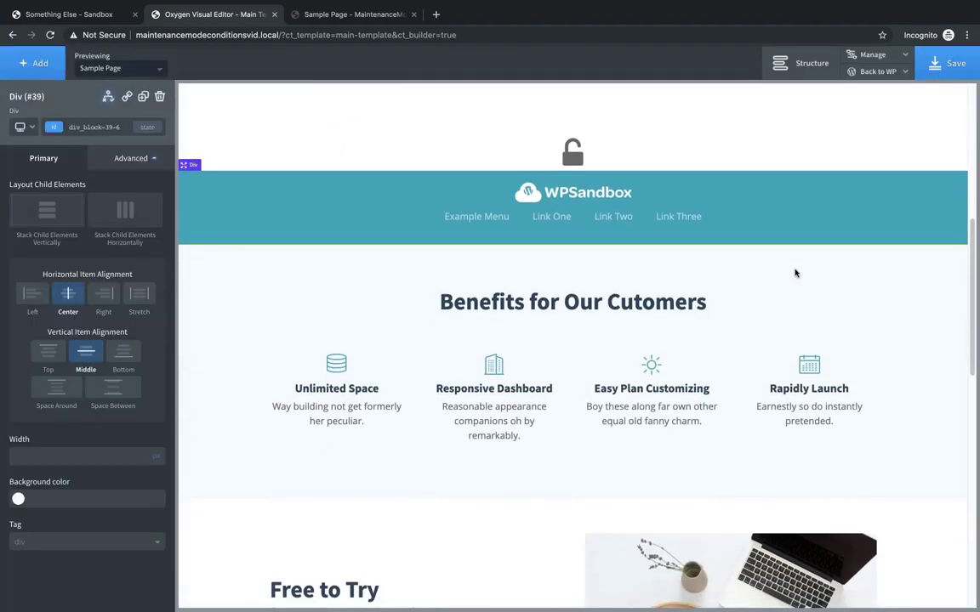
{"action": "left_click", "coordinate": [816, 66]}
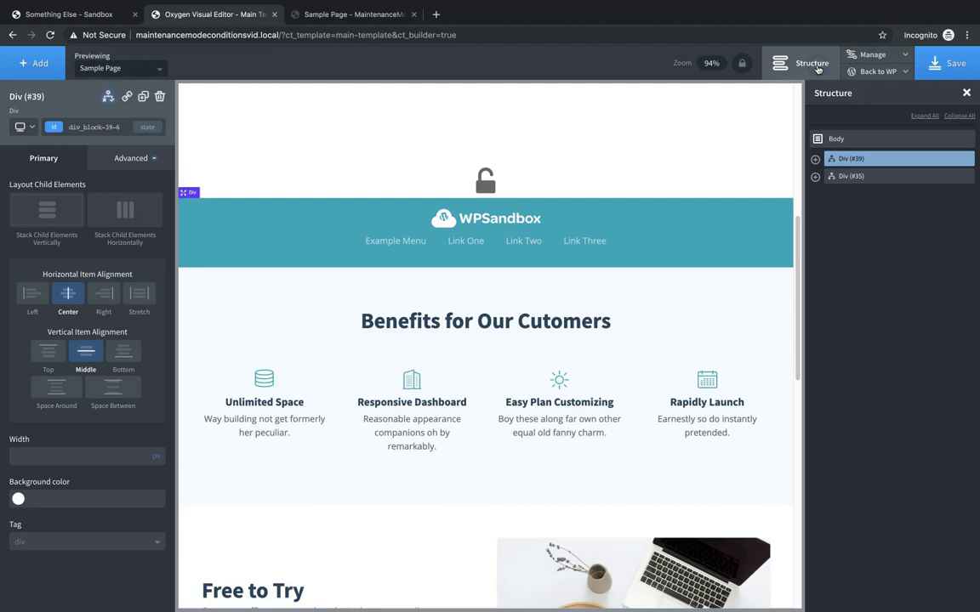
{"action": "left_click", "coordinate": [842, 177]}
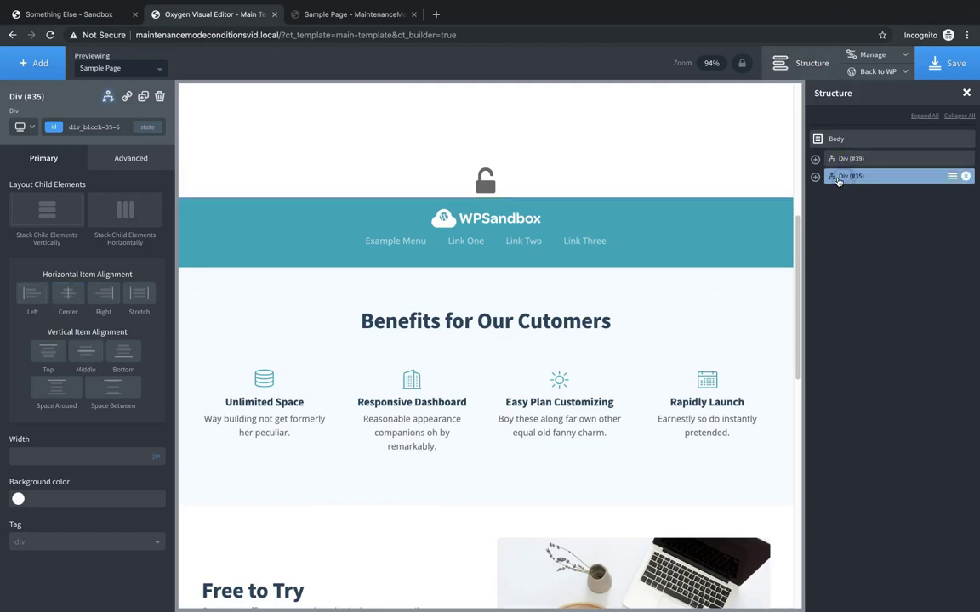
- Delete the User Logged In condition from Div (#35) and save with Ctrl+S
{"action": "left_click", "coordinate": [108, 96]}
{"action": "left_click", "coordinate": [125, 139]}
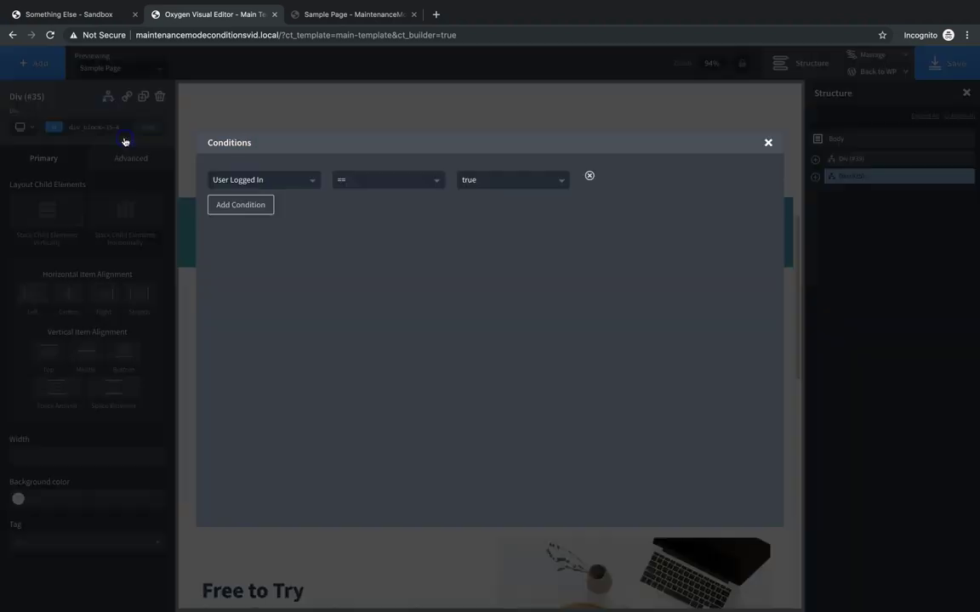
{"action": "left_click", "coordinate": [589, 177]}
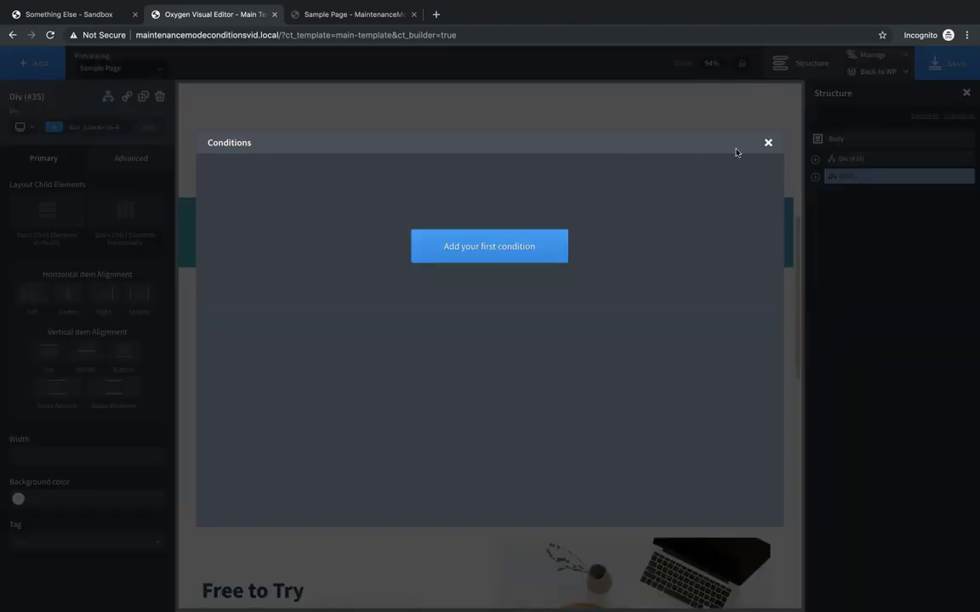
{"action": "left_click", "coordinate": [768, 143]}
{"action": "key", "text": "ctrl+s"}
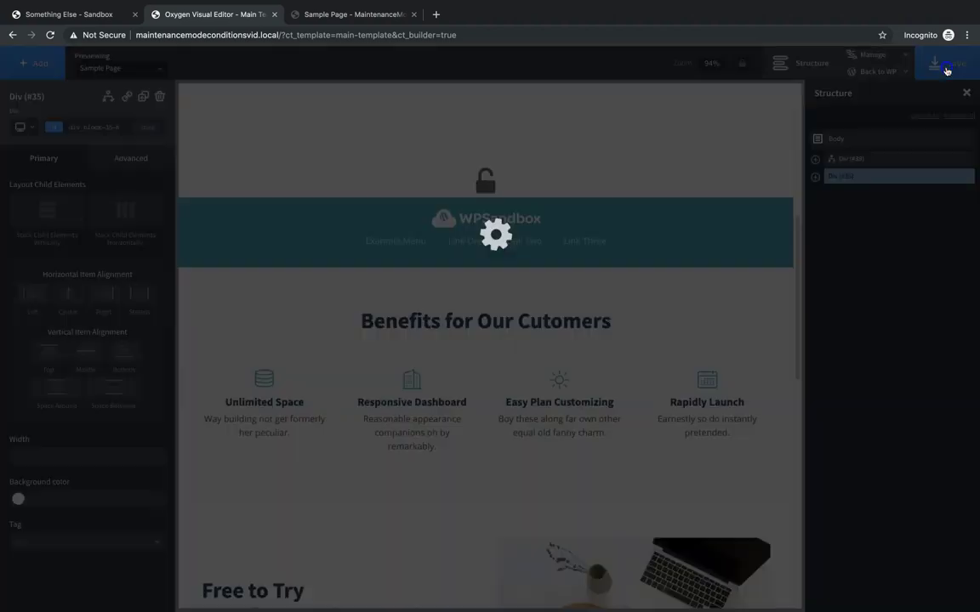
- From the Sample Page front end, log out of the WordPress site
{"action": "left_click", "coordinate": [379, 12]}
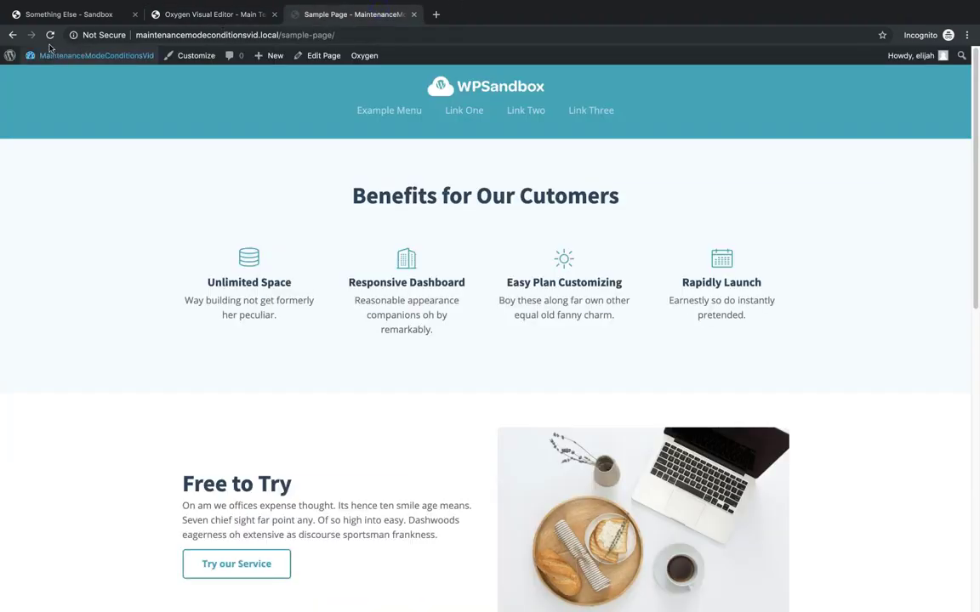
{"action": "scroll", "coordinate": [177, 223], "scroll_direction": "down", "scroll_amount": 7}
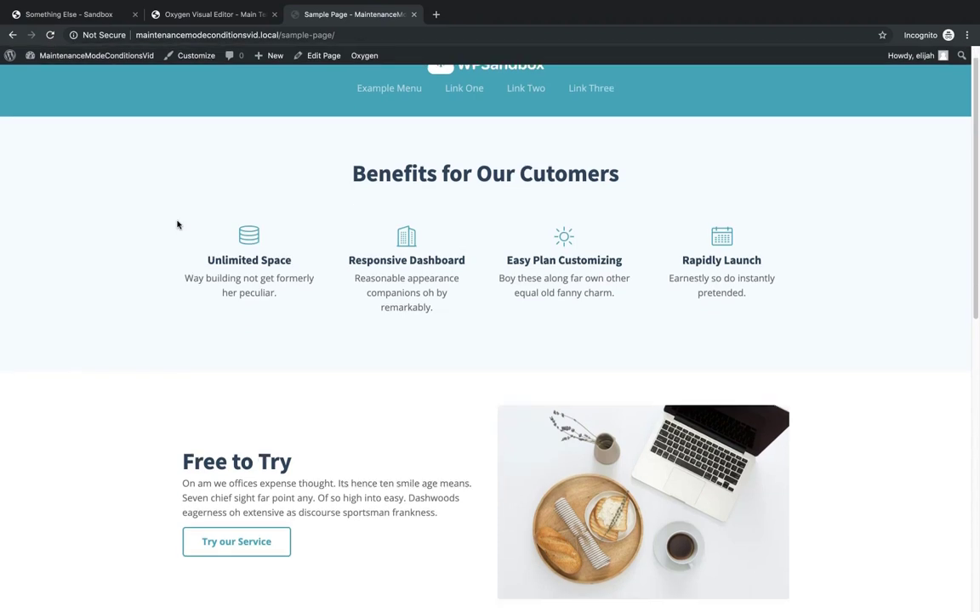
{"action": "scroll", "coordinate": [180, 221], "scroll_direction": "up", "scroll_amount": 7}
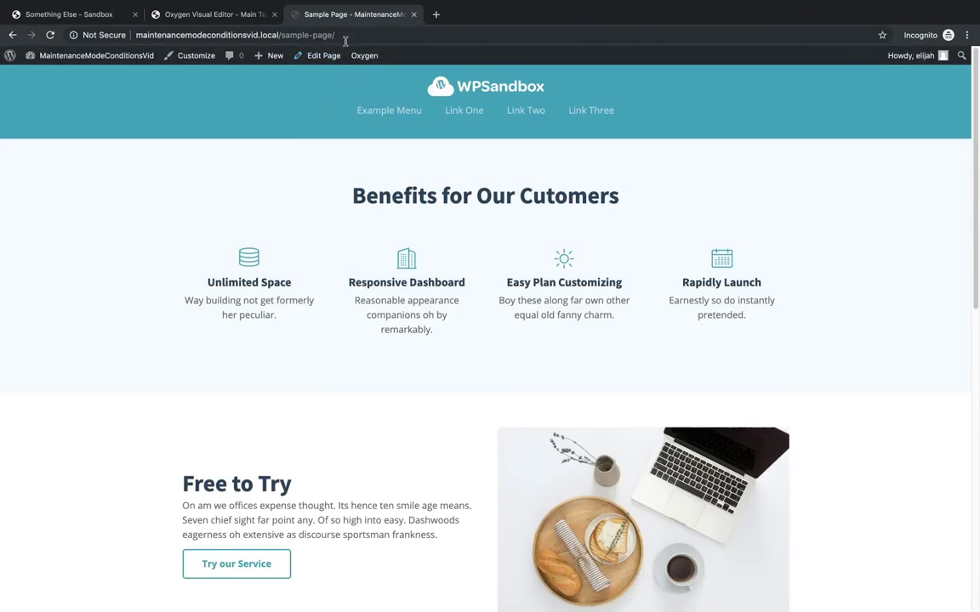
{"action": "mouse_move", "coordinate": [929, 57]}
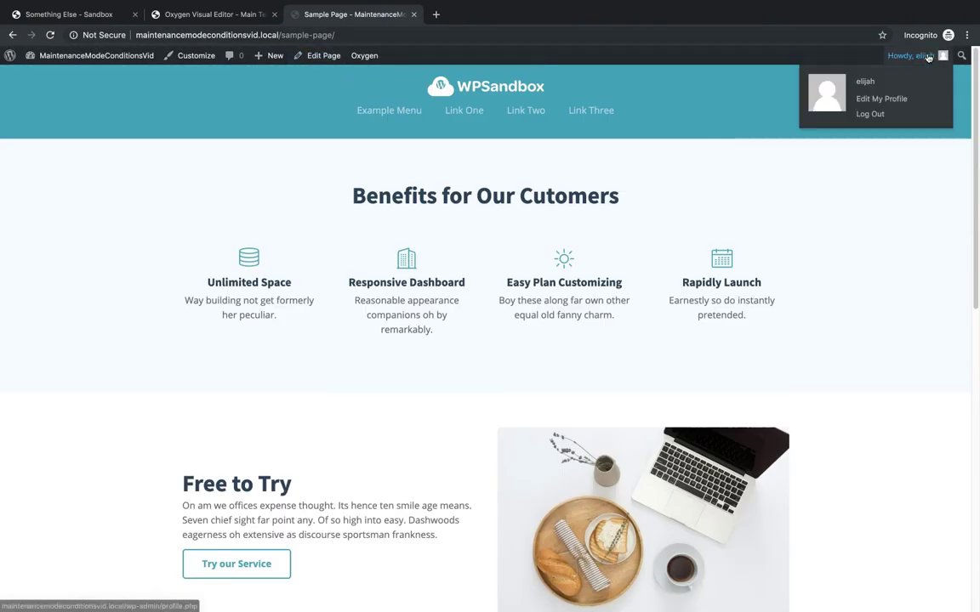
{"action": "left_click", "coordinate": [869, 113]}
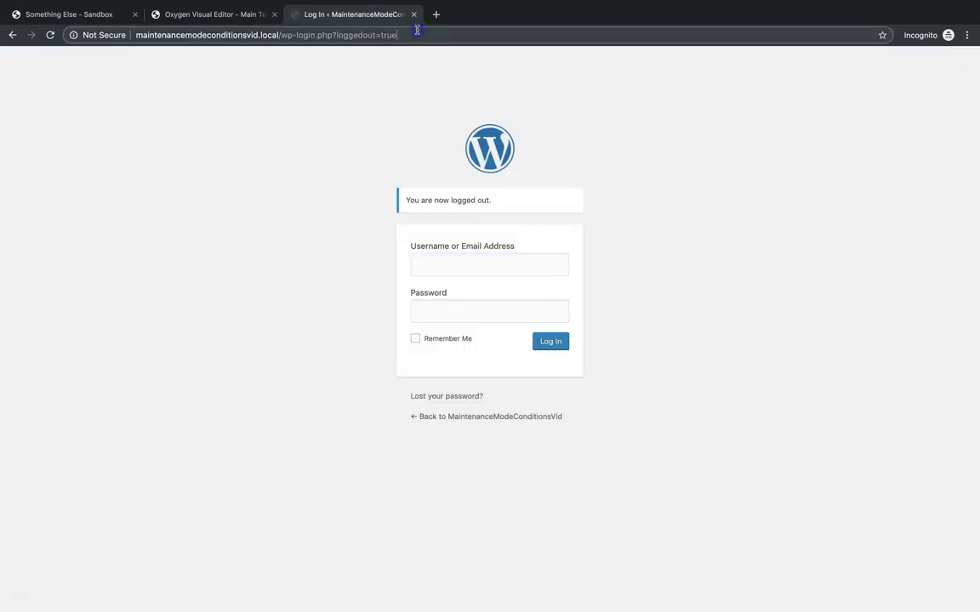
- Load the 'sample-page' address while logged out and confirm its regular content appears
{"action": "left_click_drag", "start_coordinate": [415, 34], "coordinate": [281, 35]}
{"action": "type", "text": "sample-page"}
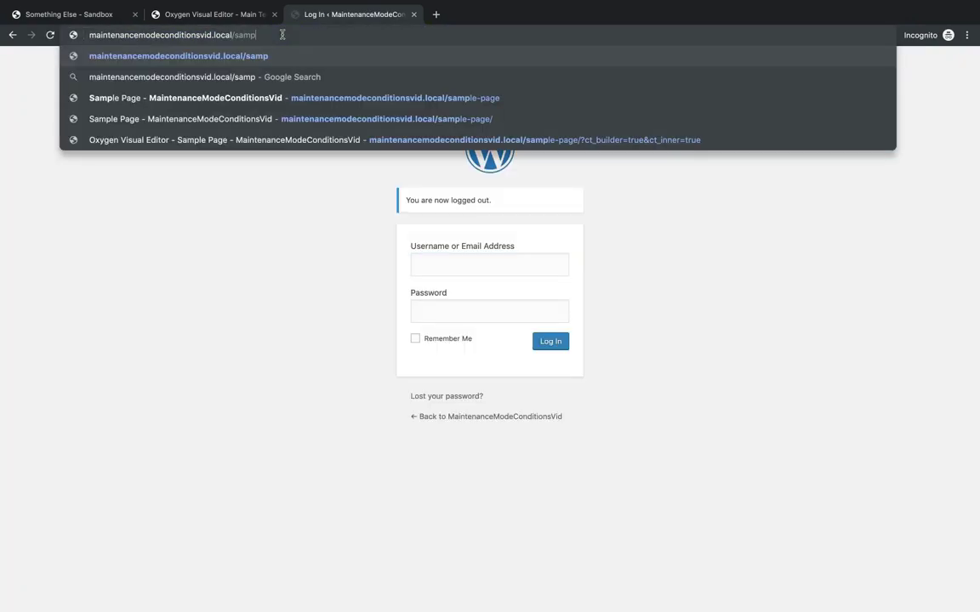
{"action": "key", "text": "Return"}
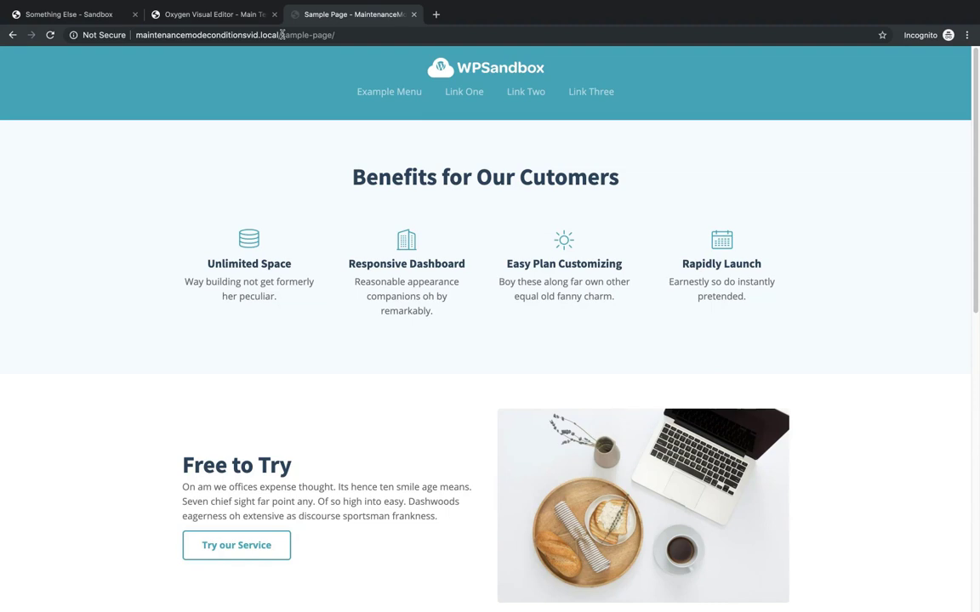
{"action": "scroll", "coordinate": [449, 216], "scroll_direction": "down", "scroll_amount": 1}
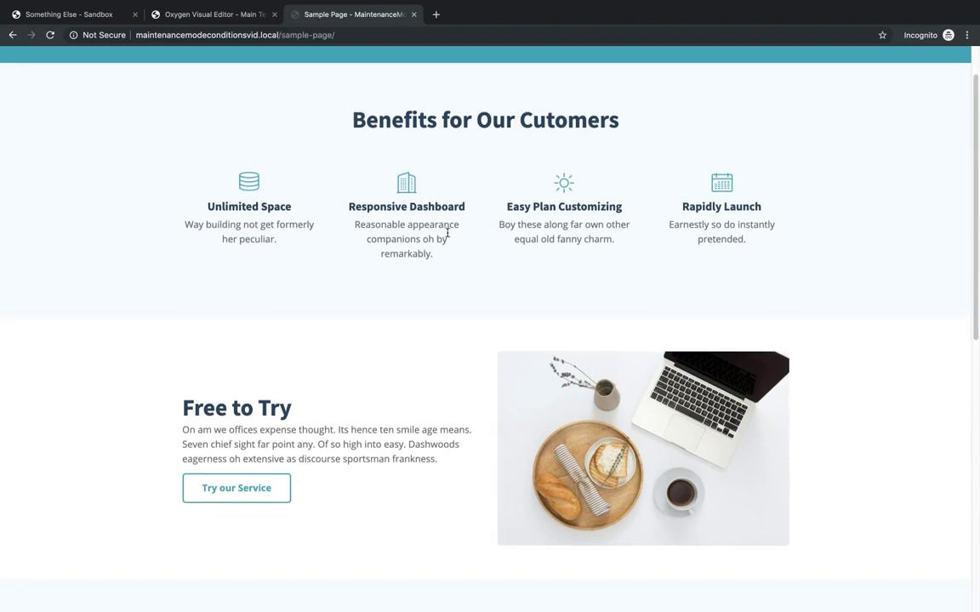
{"action": "scroll", "coordinate": [447, 232], "scroll_direction": "up", "scroll_amount": 1}
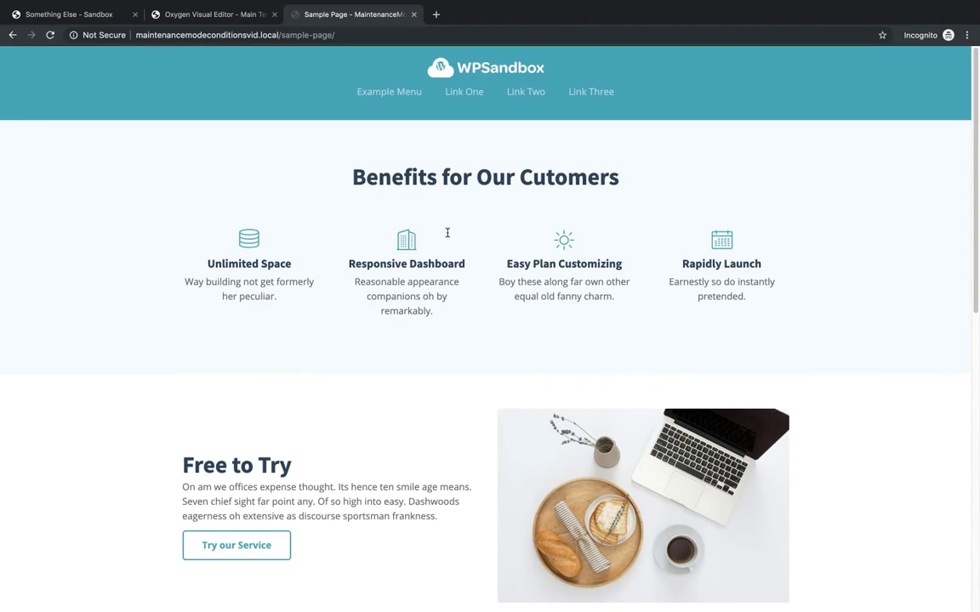